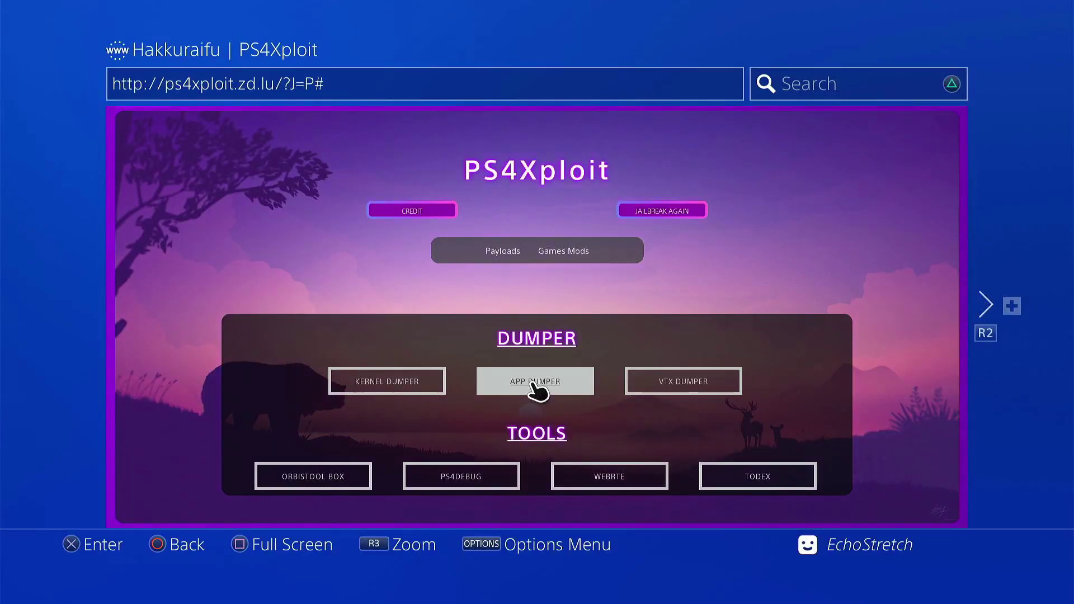
Step: Leave the browser for the PS4 home screen and open the console's Settings
{"action": "key", "text": "super"}
{"action": "key", "text": "Up"}
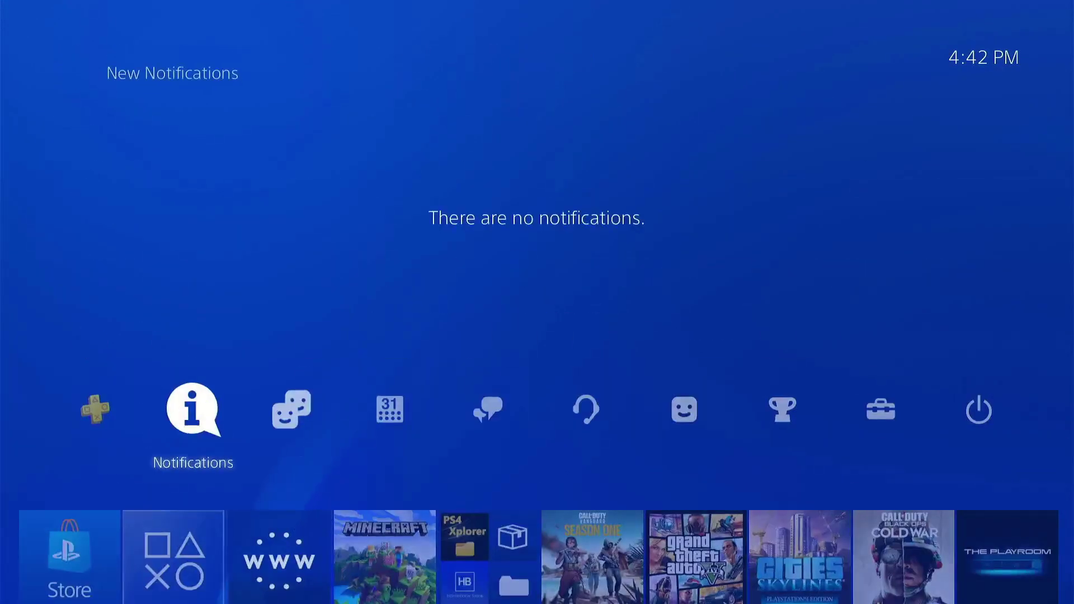
{"action": "key", "text": "Right"}
{"action": "key", "text": "Right"}
{"action": "key", "text": "Right"}
{"action": "key", "text": "Right"}
{"action": "key", "text": "Right"}
{"action": "key", "text": "Right"}
{"action": "key", "text": "Right"}
{"action": "key", "text": "Right"}
{"action": "key", "text": "Left"}
{"action": "key", "text": "Return"}
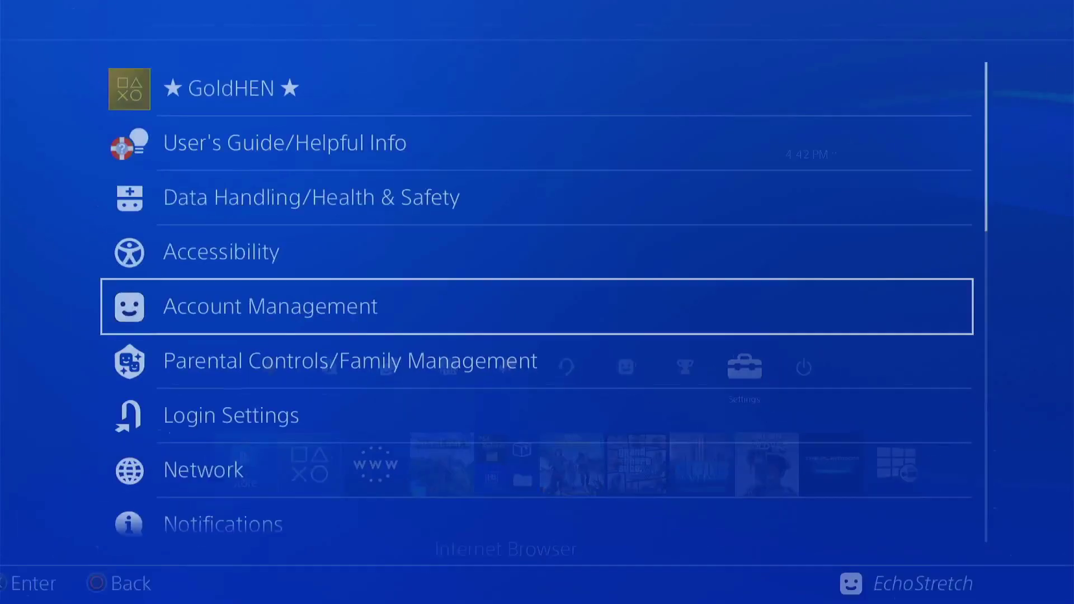
Step: Enable the FTP Server option in the GoldHEN settings
{"action": "key", "text": "Up"}
{"action": "key", "text": "Up"}
{"action": "key", "text": "Up"}
{"action": "key", "text": "Up"}
{"action": "key", "text": "Return"}
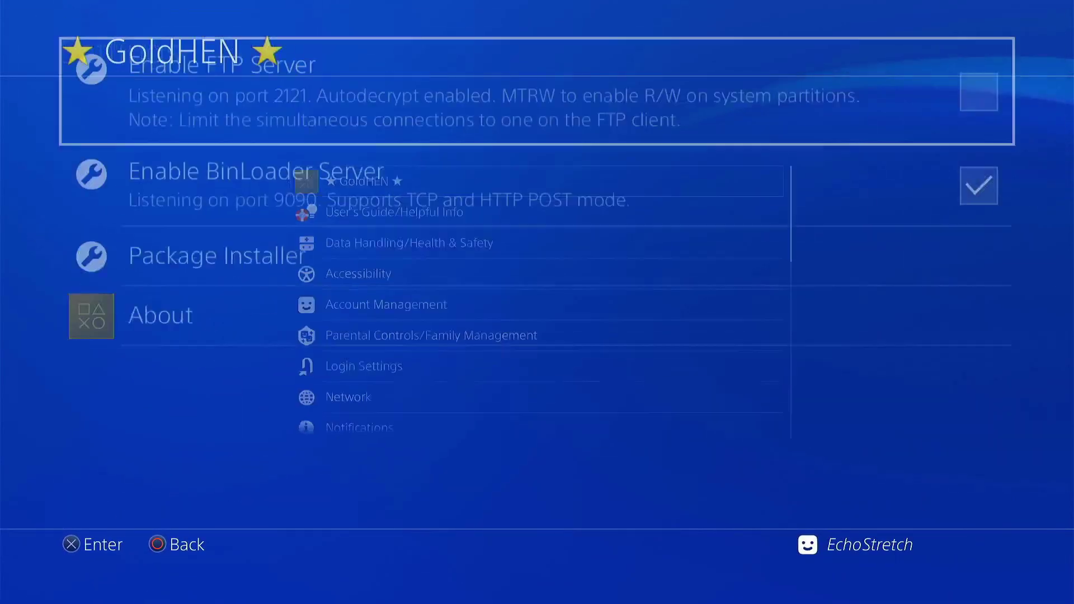
{"action": "key", "text": "Return"}
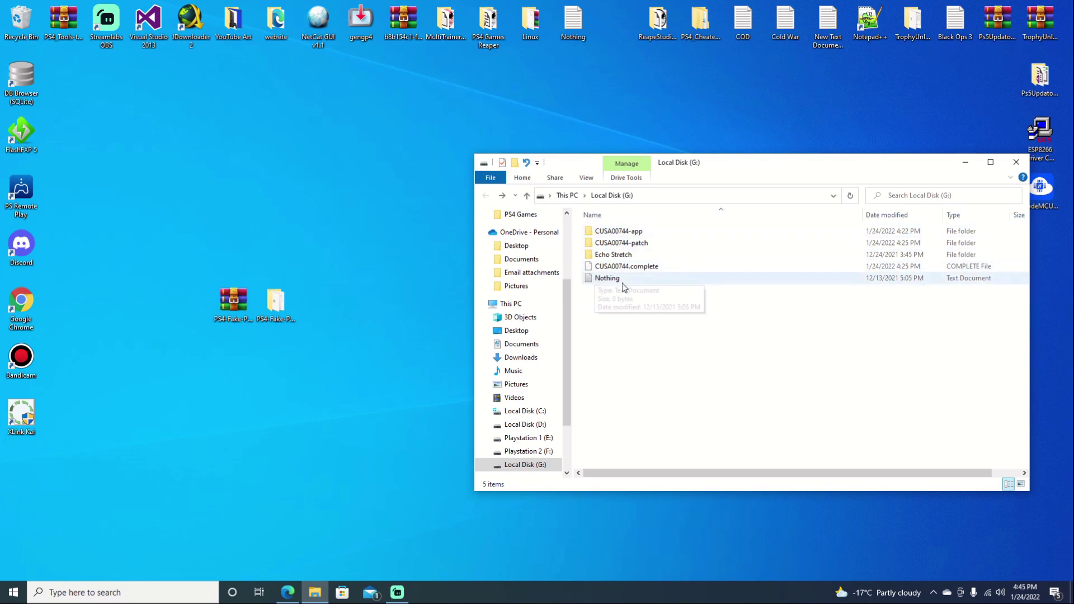
Step: Open the Nothing text file in Notepad and browse File Explorer to G:\CUSA00744-app\sce_sys\trophy
{"action": "left_click", "coordinate": [641, 272]}
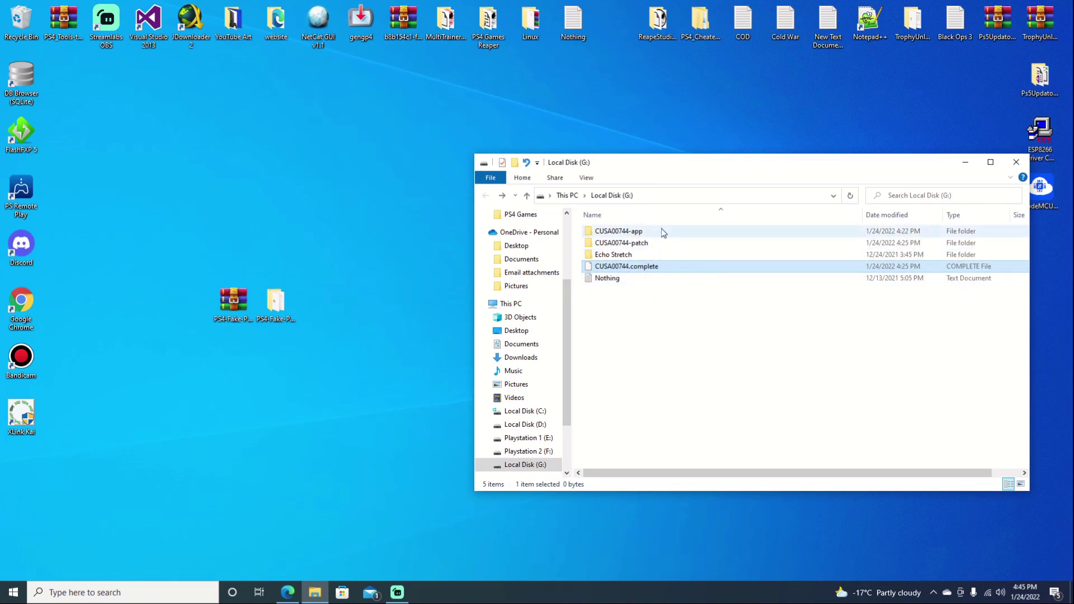
{"action": "double_click", "coordinate": [617, 278]}
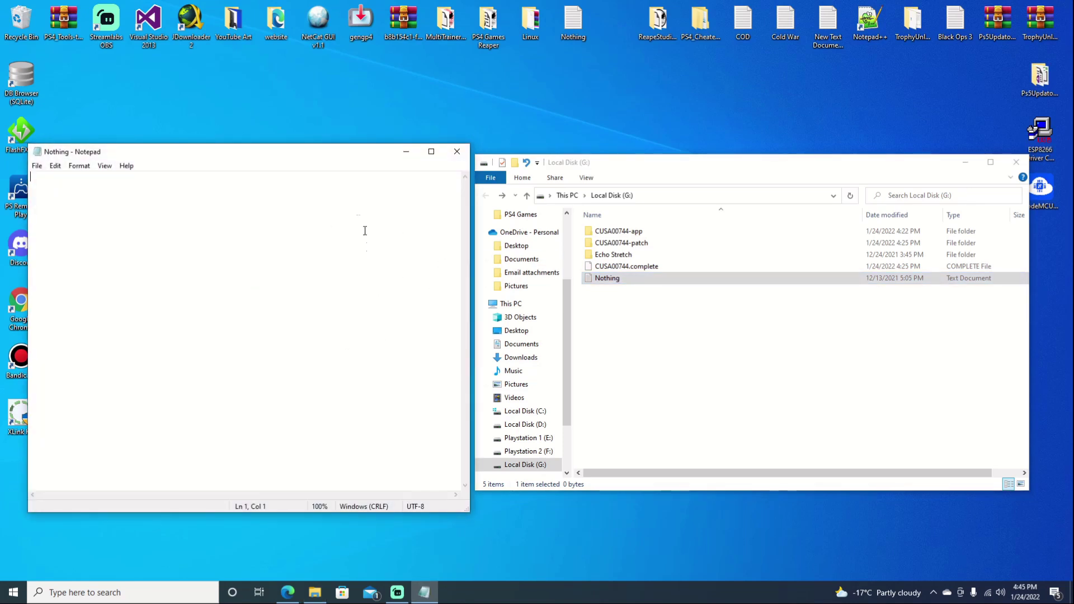
{"action": "left_click", "coordinate": [637, 232]}
{"action": "double_click", "coordinate": [638, 233]}
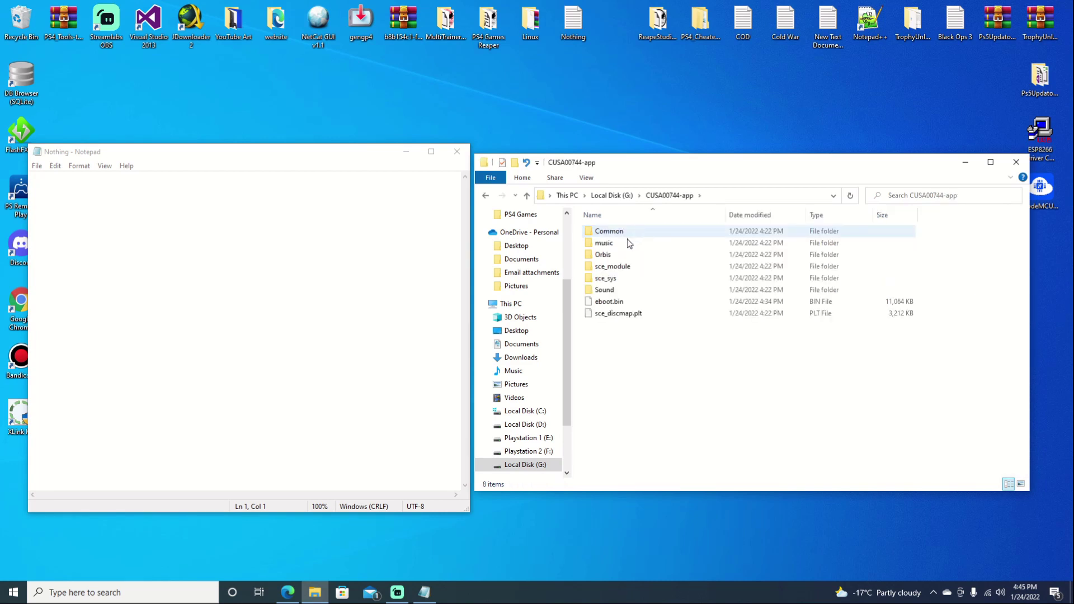
{"action": "left_click", "coordinate": [615, 283]}
{"action": "double_click", "coordinate": [615, 281]}
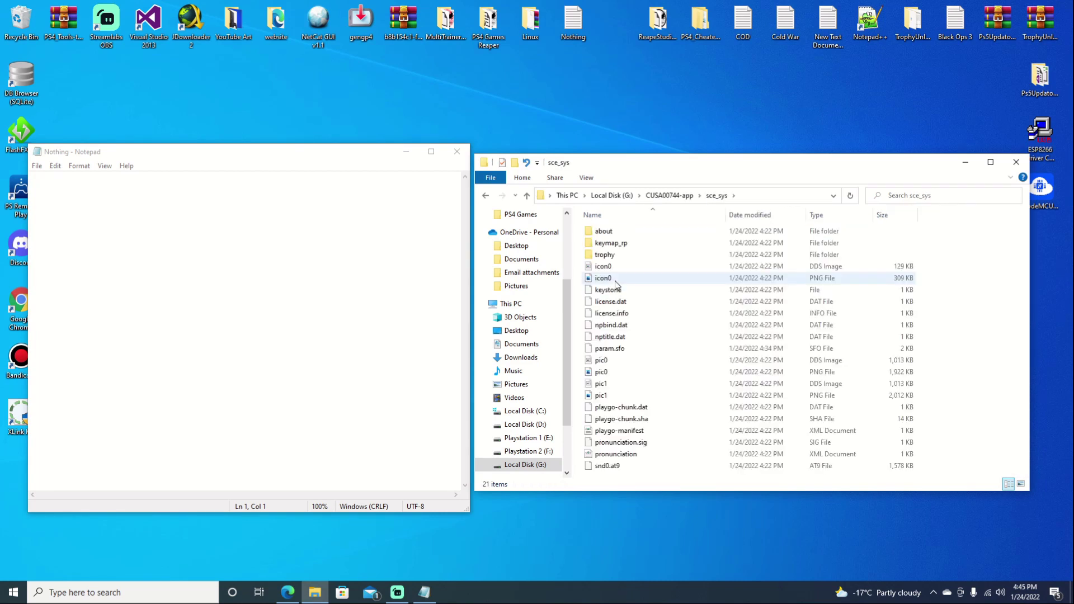
{"action": "double_click", "coordinate": [619, 256]}
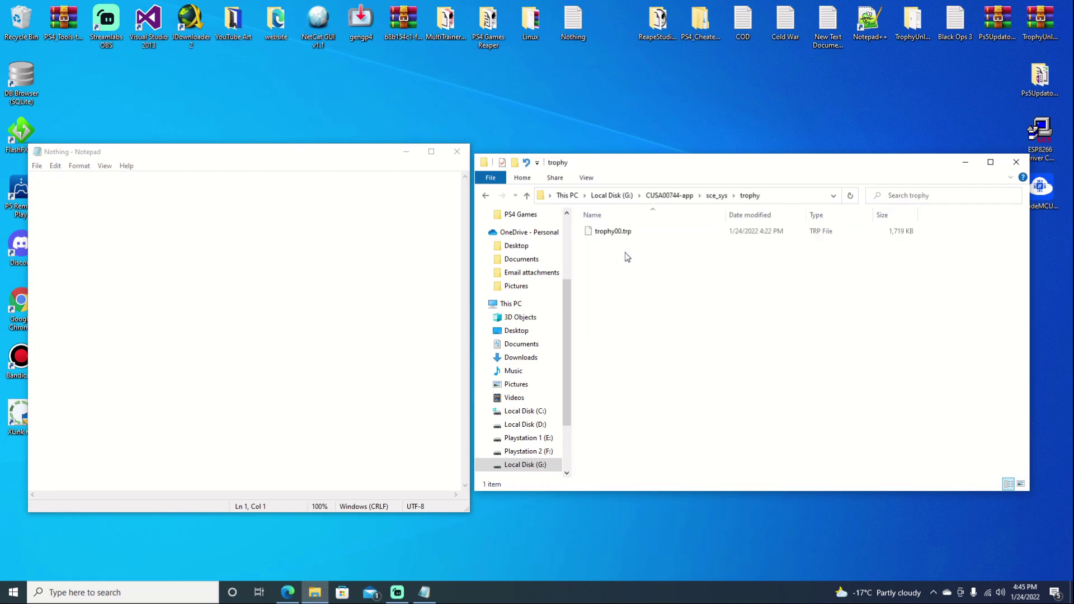
Step: Load trophy00.trp from the app's trophy folder into Notepad and inspect its contents
{"action": "left_click", "coordinate": [612, 232]}
{"action": "left_click_drag", "start_coordinate": [613, 233], "coordinate": [237, 237]}
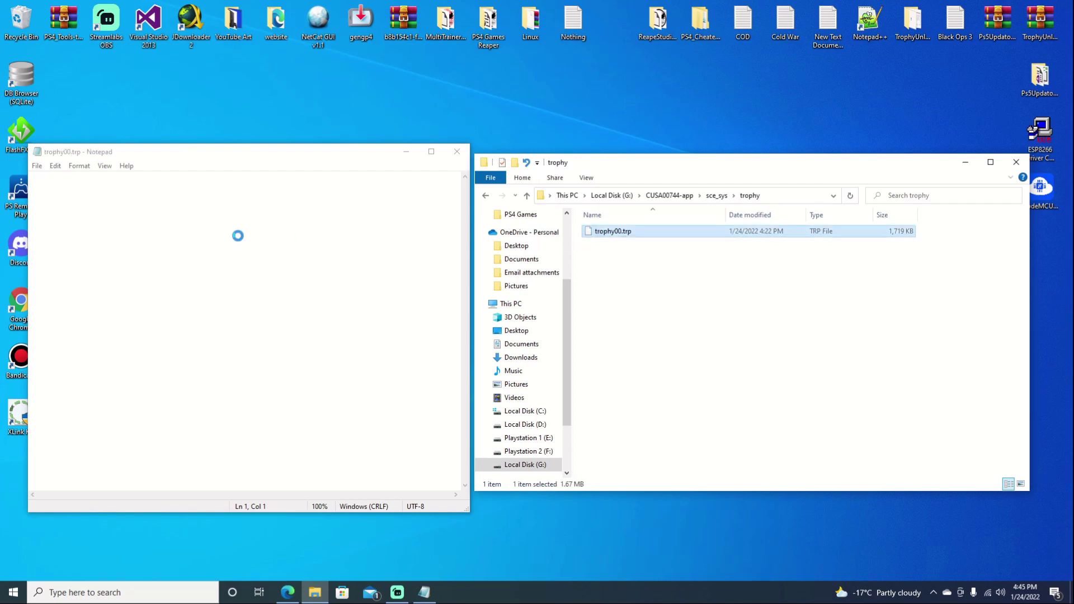
{"action": "double_click", "coordinate": [184, 238]}
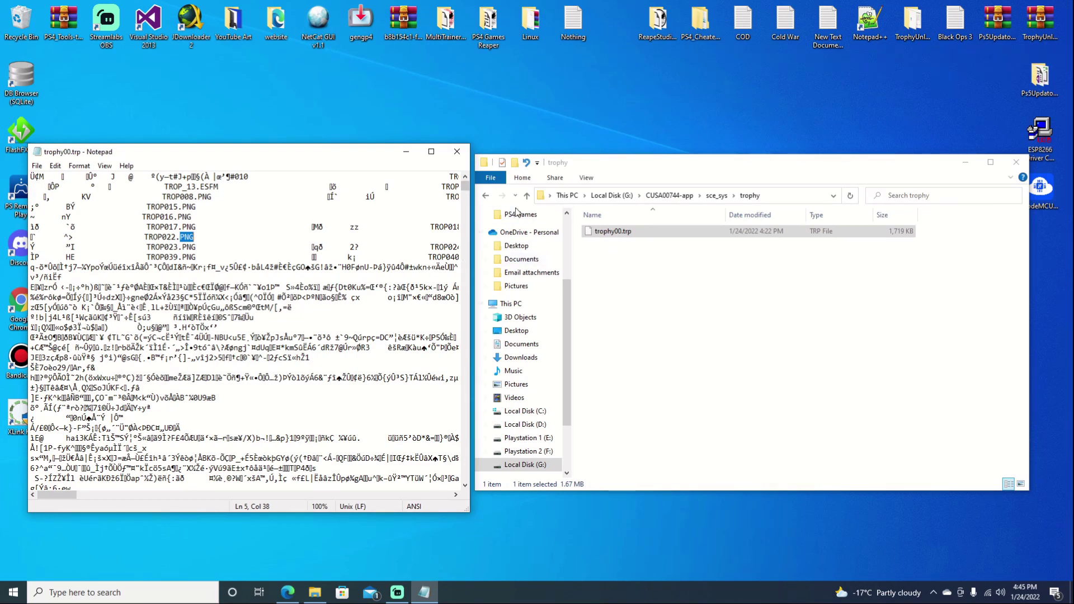
Step: Browse to G:\CUSA00744-patch\sce_sys\trophy and load trophy01.trp into Notepad to inspect it
{"action": "left_click", "coordinate": [486, 196]}
{"action": "left_click", "coordinate": [485, 196]}
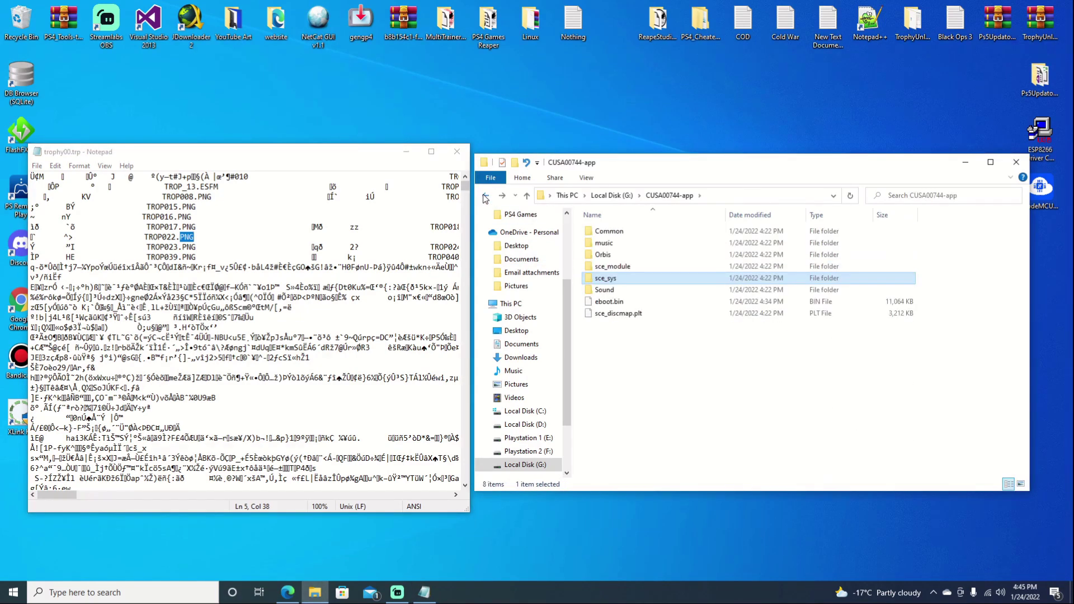
{"action": "left_click", "coordinate": [486, 196]}
{"action": "double_click", "coordinate": [622, 244]}
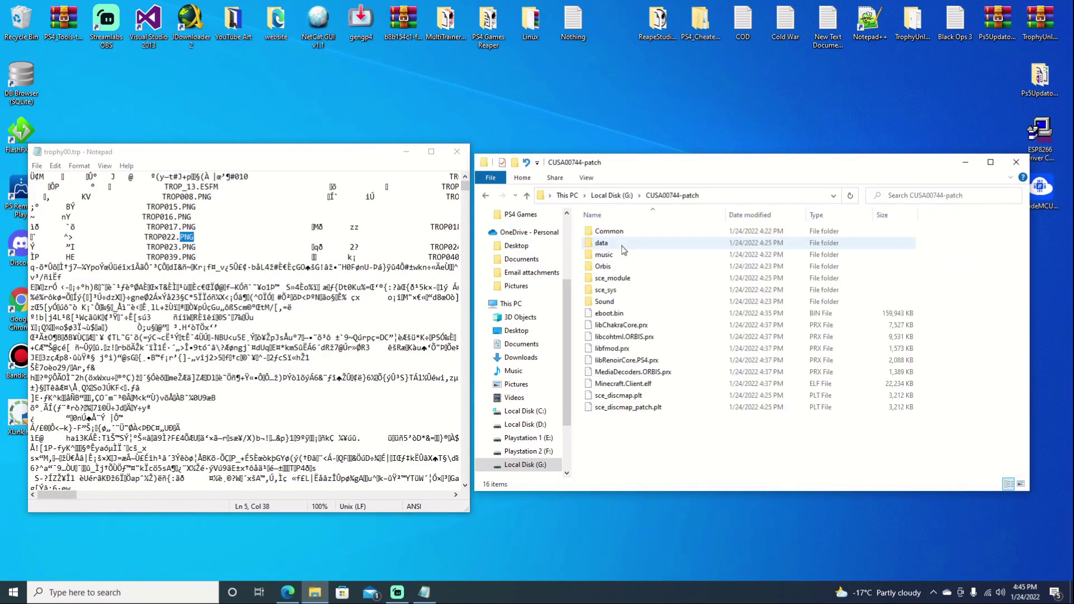
{"action": "double_click", "coordinate": [616, 293]}
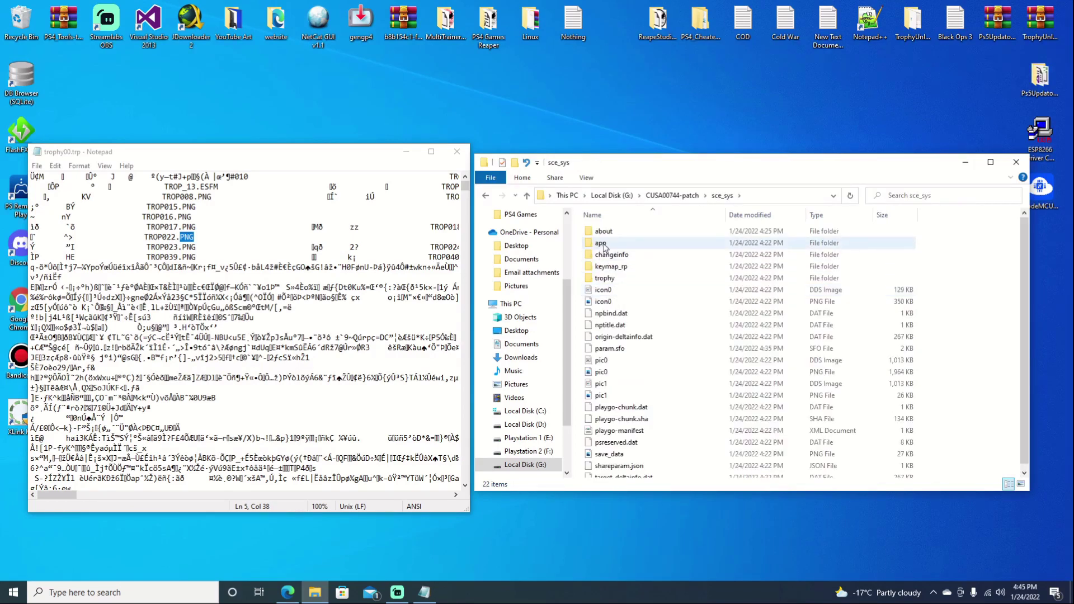
{"action": "double_click", "coordinate": [615, 278]}
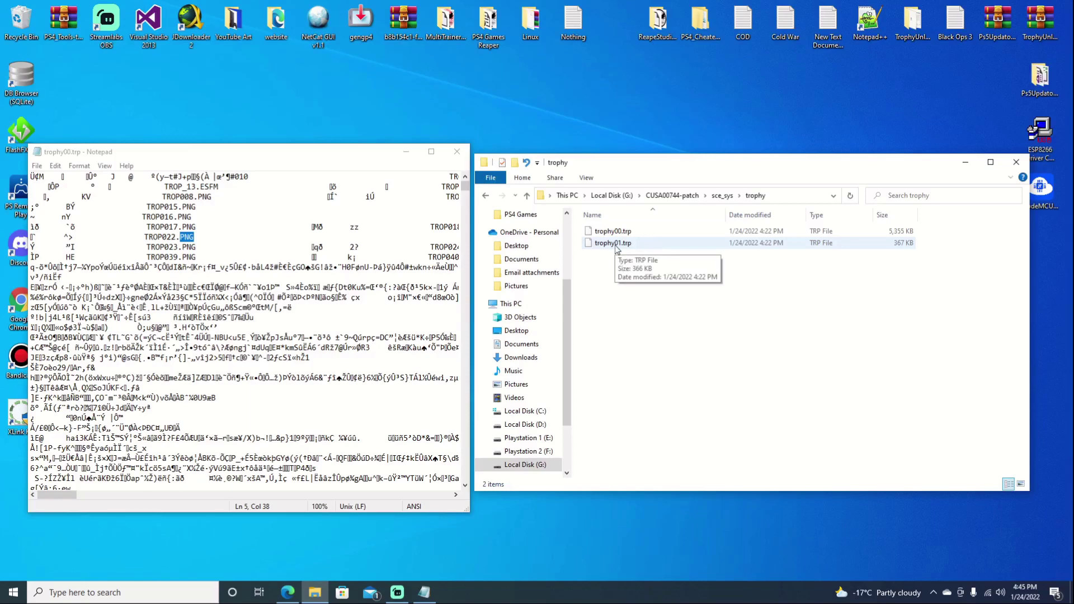
{"action": "left_click_drag", "start_coordinate": [618, 244], "coordinate": [308, 261]}
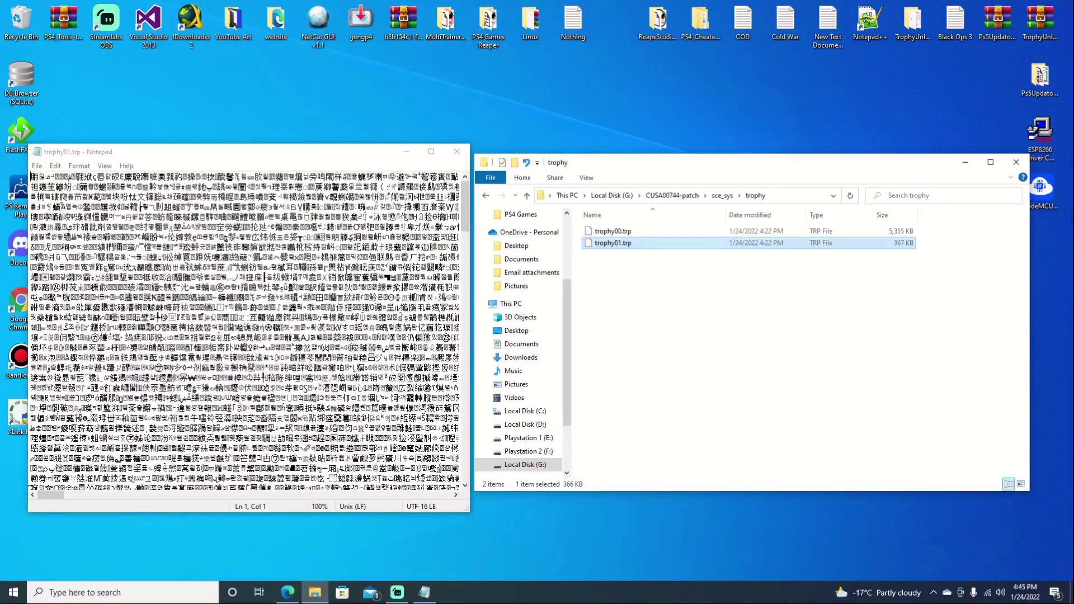
Step: Load npbind.dat from the patch's sce_sys folder into Notepad and highlight the trophy IDs NPWR05706_00 and NPWR20567_00 in turn
{"action": "left_click", "coordinate": [488, 195]}
{"action": "left_click", "coordinate": [617, 317]}
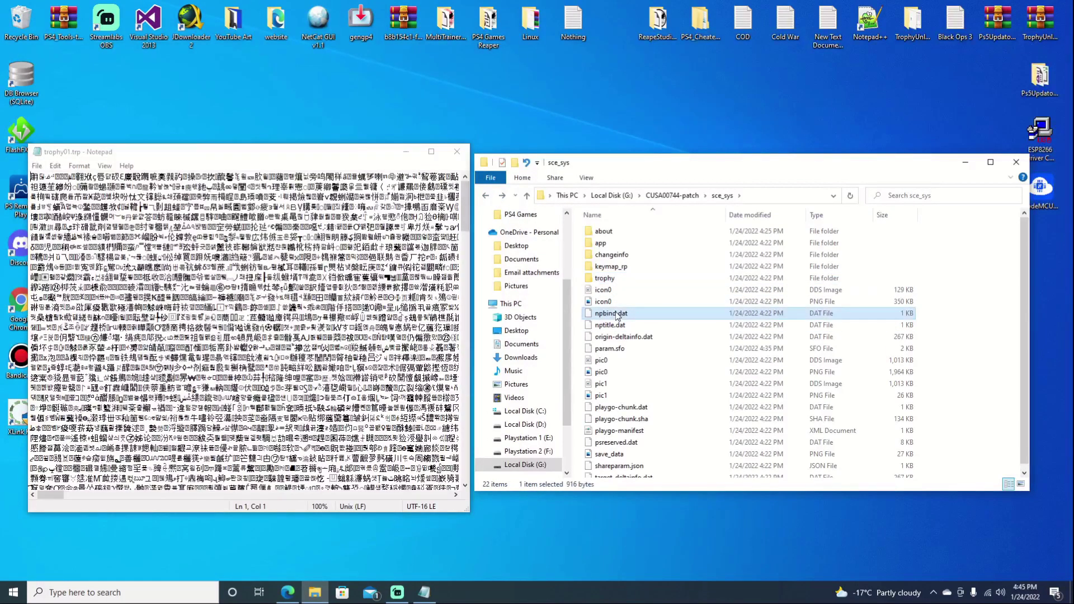
{"action": "left_click_drag", "start_coordinate": [622, 316], "coordinate": [317, 305]}
{"action": "left_click_drag", "start_coordinate": [134, 494], "coordinate": [294, 495]}
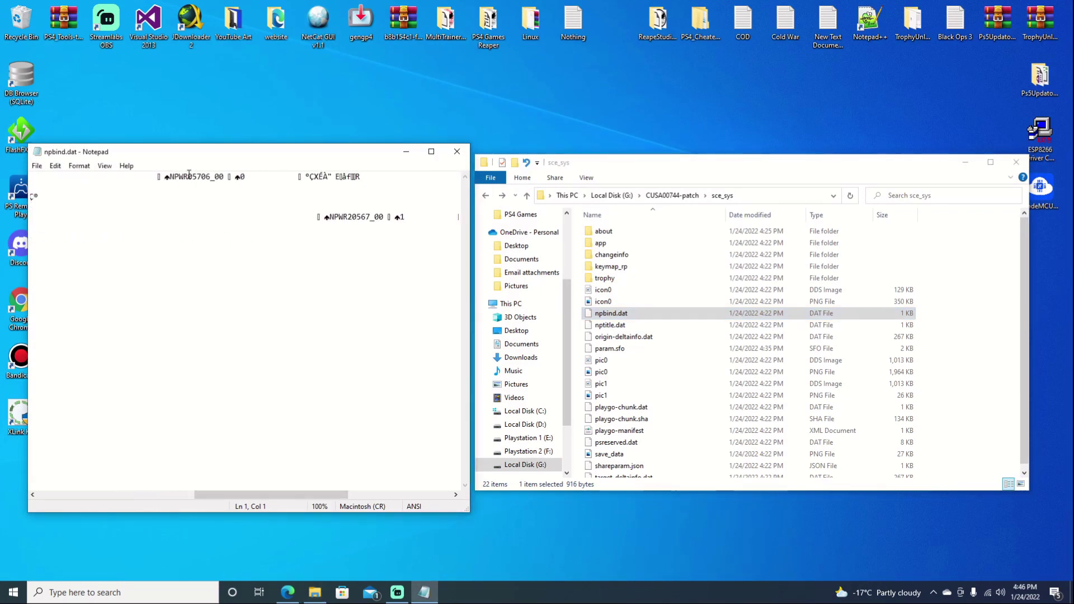
{"action": "left_click_drag", "start_coordinate": [171, 177], "coordinate": [223, 179]}
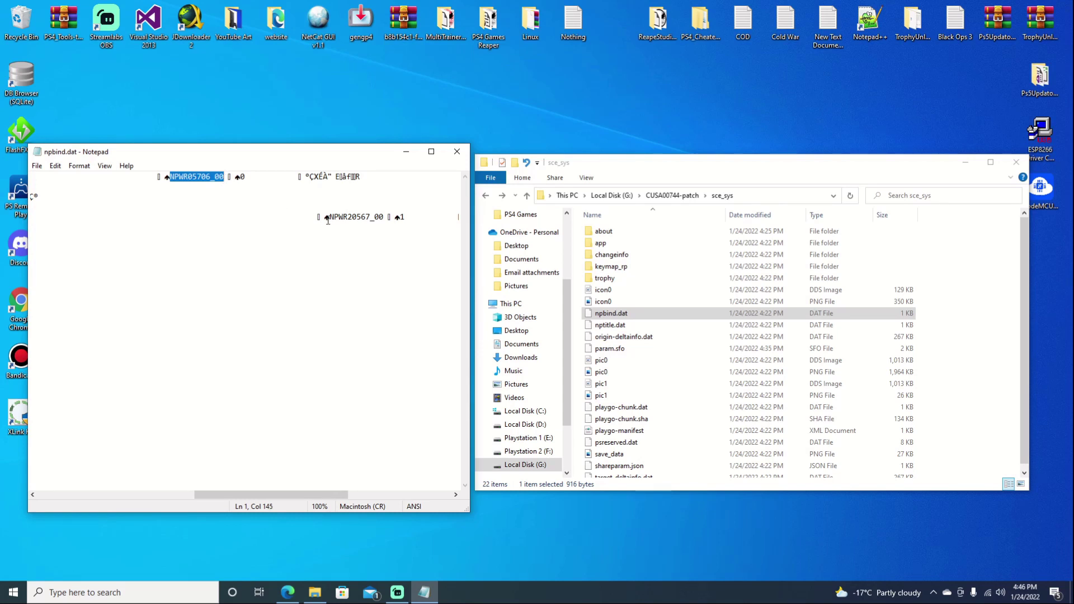
{"action": "left_click_drag", "start_coordinate": [330, 217], "coordinate": [385, 215]}
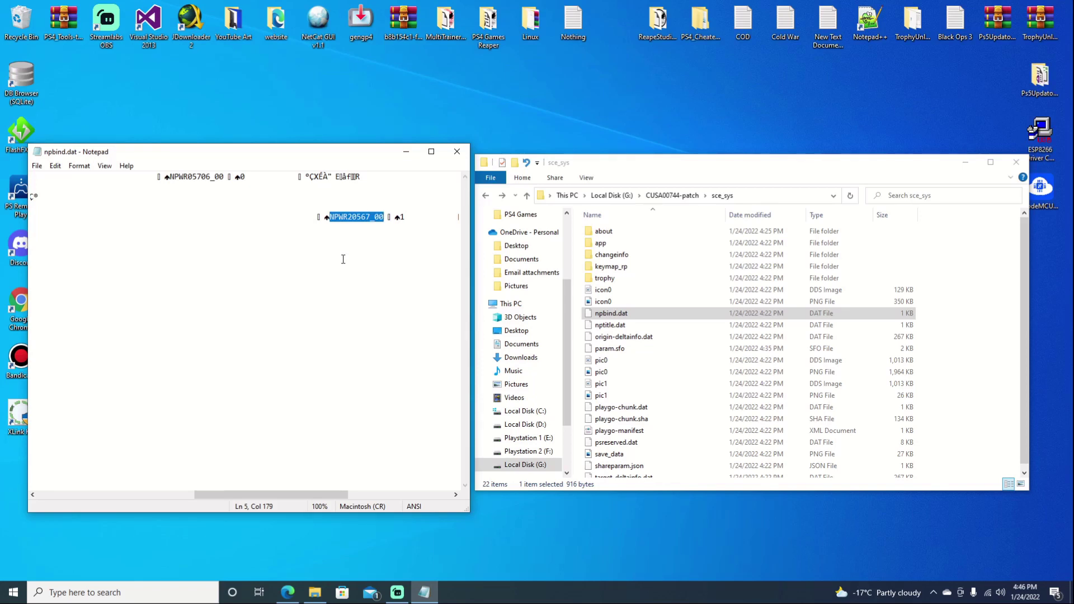
Step: Launch FlashFXP, accept the evaluation notice, and quick-connect over FTP to 10.0.0.235 on port 2121
{"action": "left_click", "coordinate": [22, 132]}
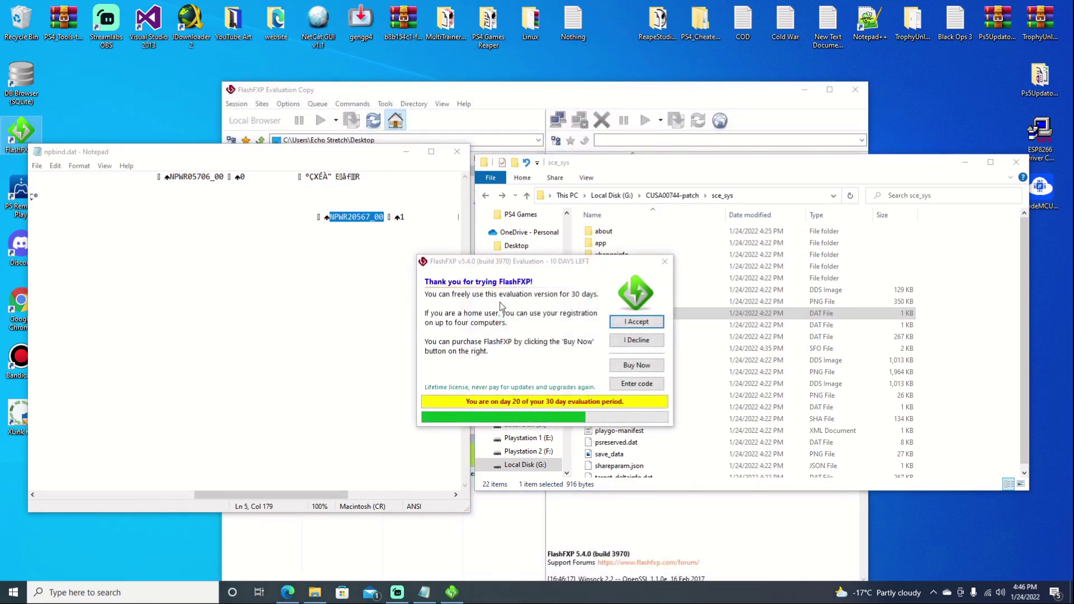
{"action": "left_click", "coordinate": [632, 322]}
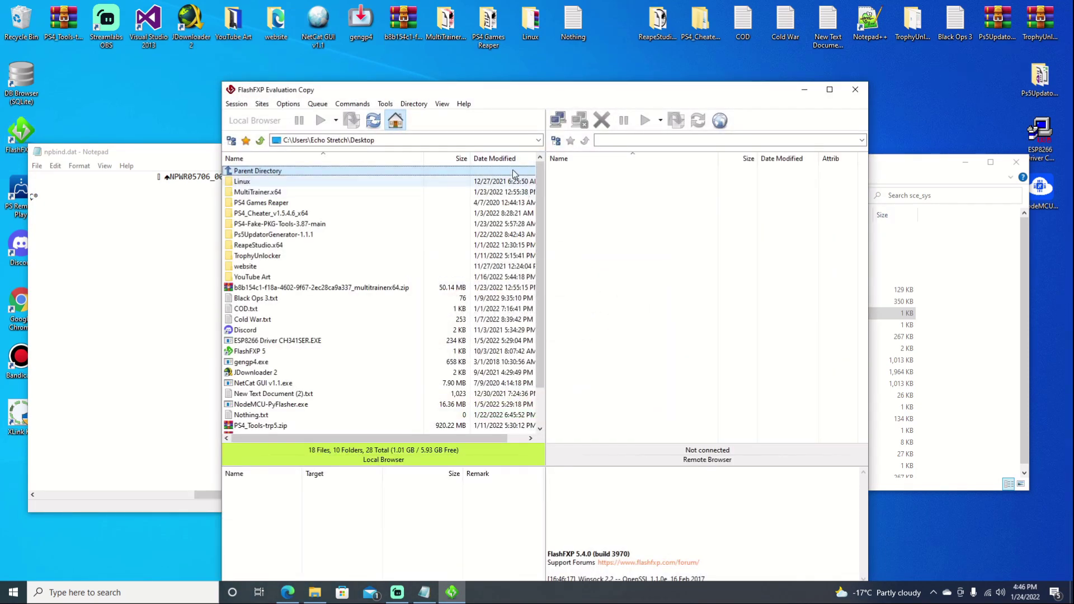
{"action": "left_click", "coordinate": [559, 120]}
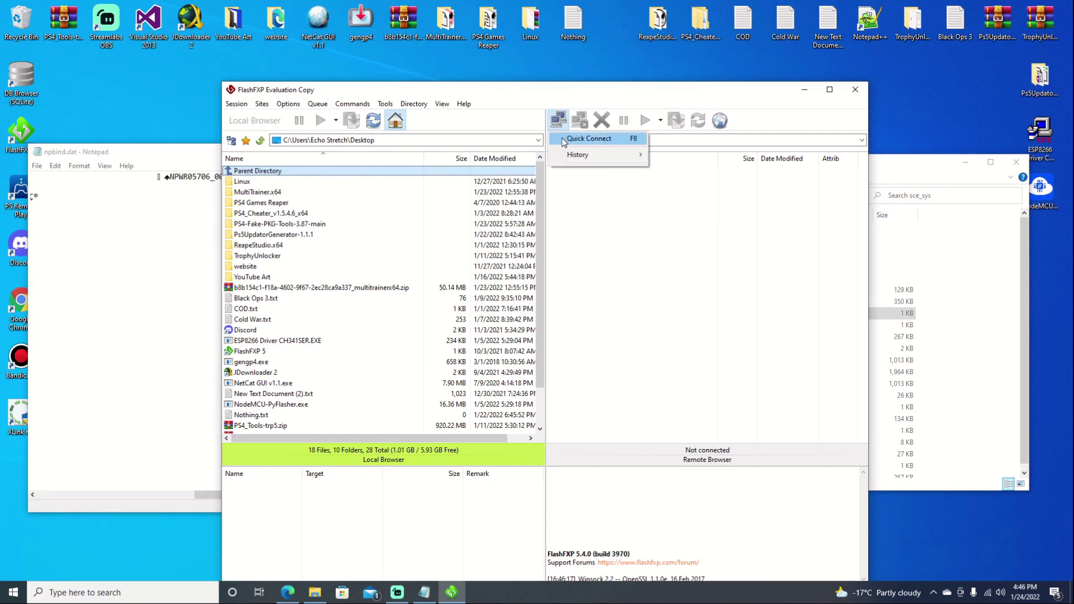
{"action": "left_click", "coordinate": [579, 138]}
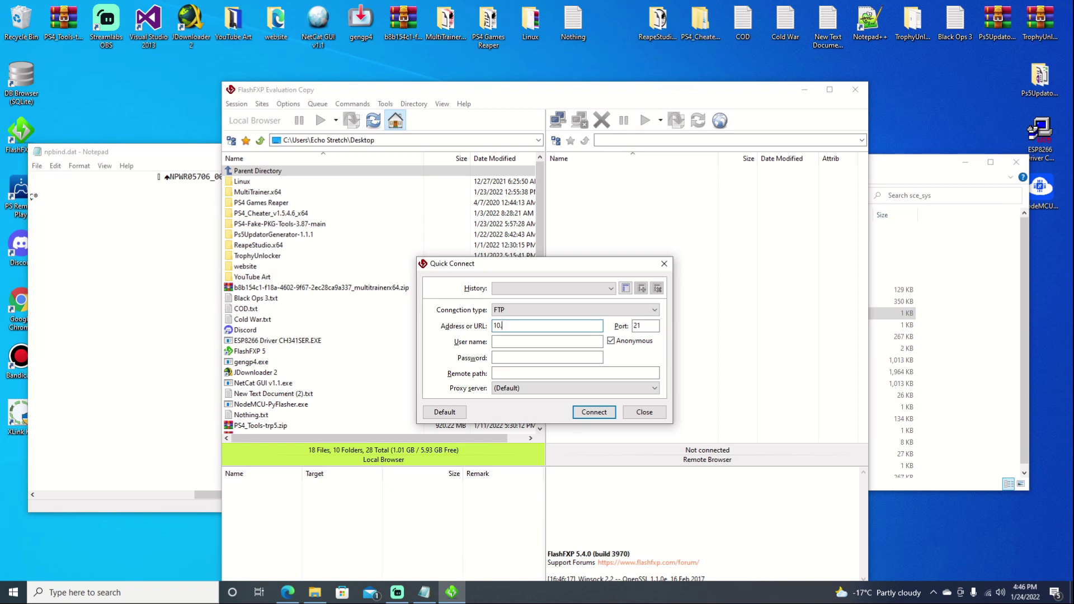
{"action": "type", "text": "21"}
{"action": "left_click", "coordinate": [592, 412]}
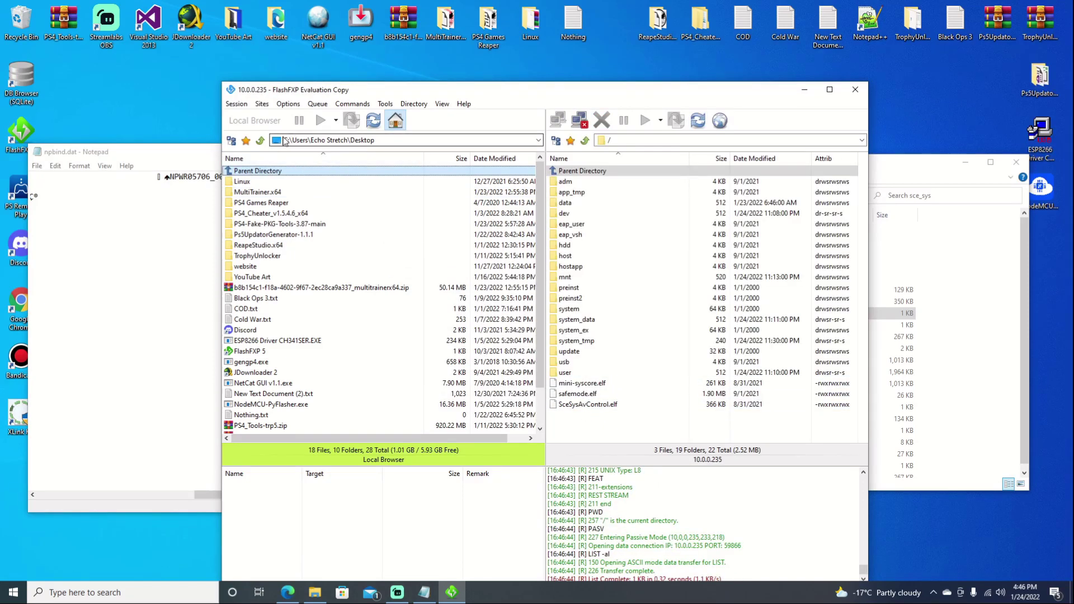
Step: Browse the local side of FlashFXP to G:\CUSA00744-patch\sce_sys\trophy
{"action": "left_click", "coordinate": [261, 141]}
{"action": "left_click", "coordinate": [260, 141]}
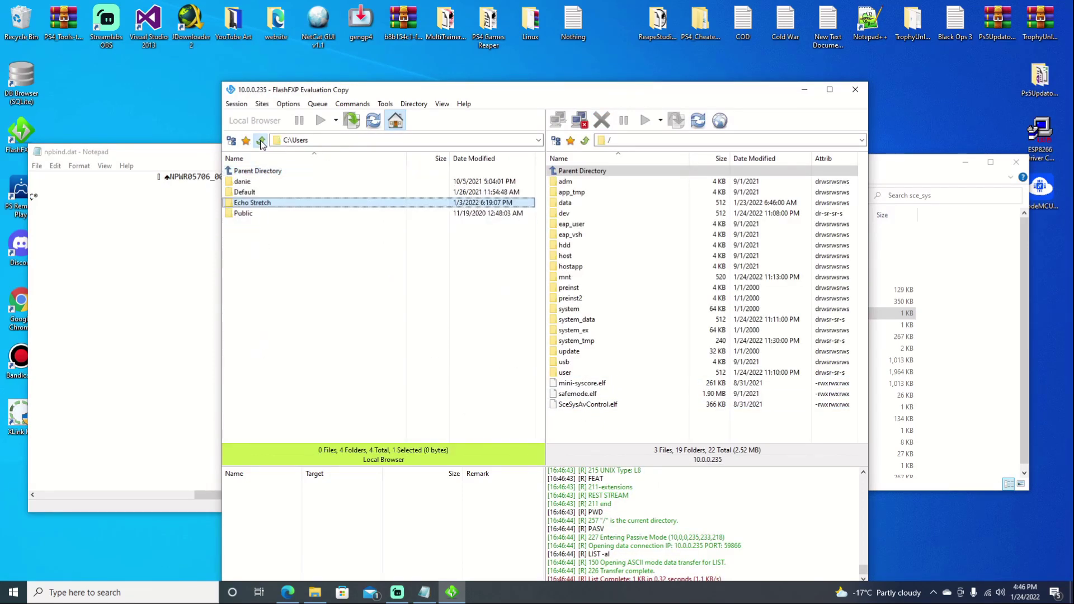
{"action": "left_click", "coordinate": [260, 141]}
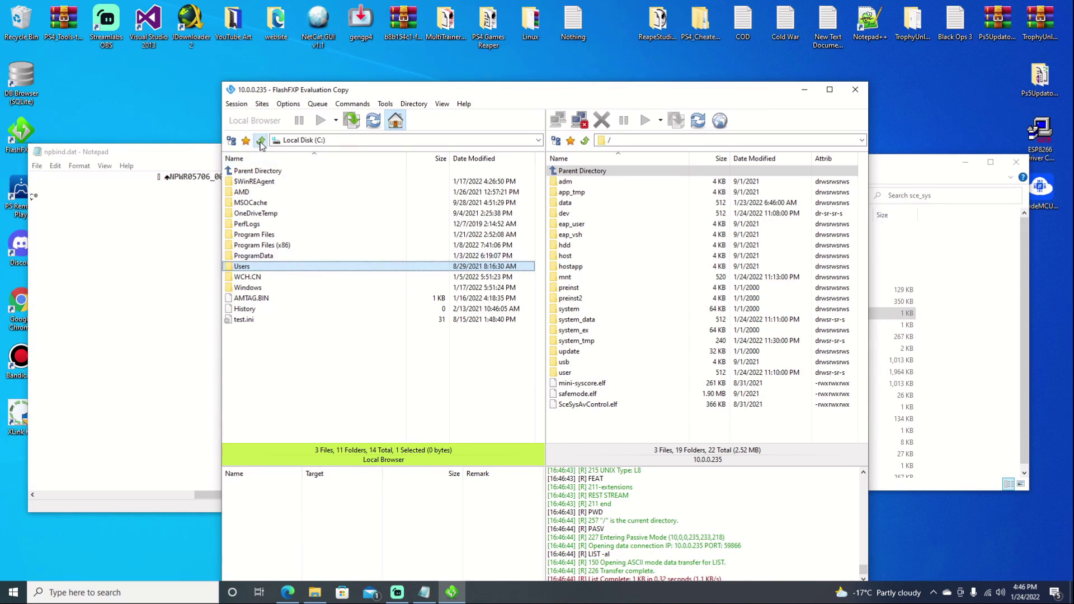
{"action": "left_click", "coordinate": [261, 141]}
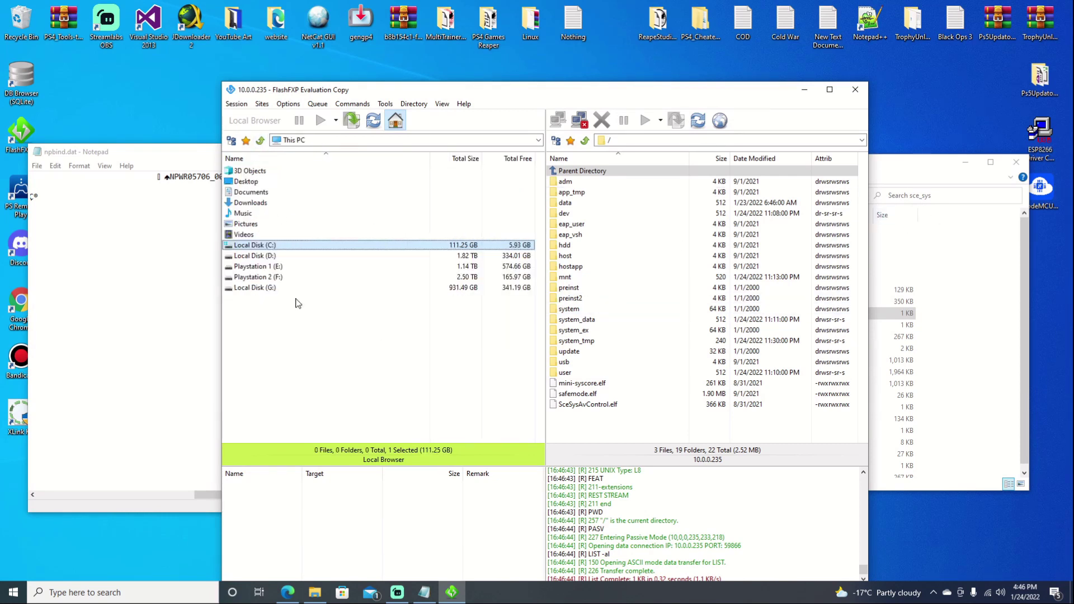
{"action": "double_click", "coordinate": [280, 288]}
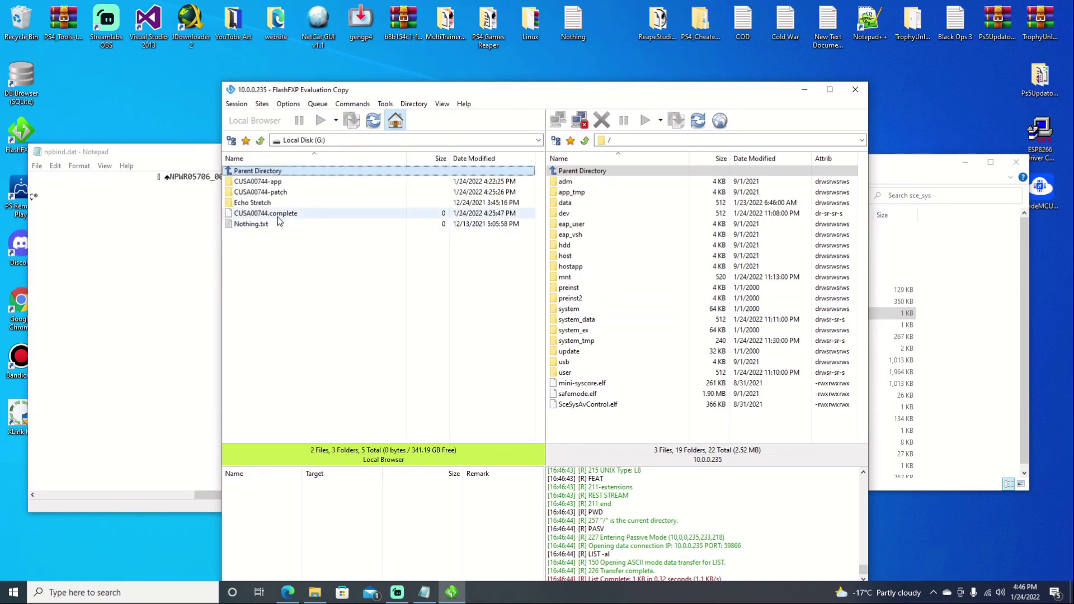
{"action": "double_click", "coordinate": [275, 193]}
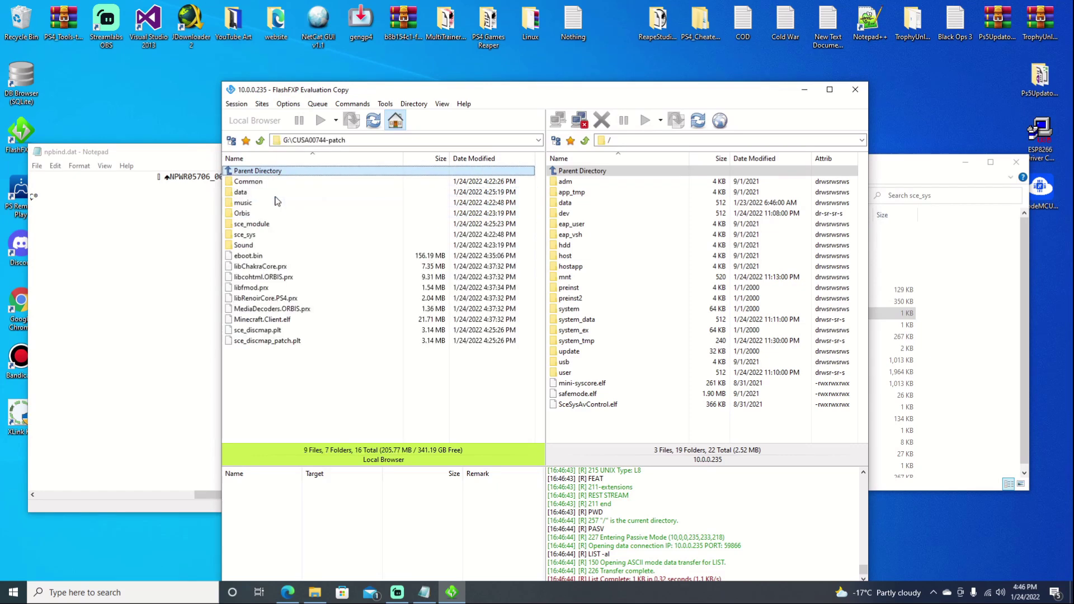
{"action": "double_click", "coordinate": [246, 235]}
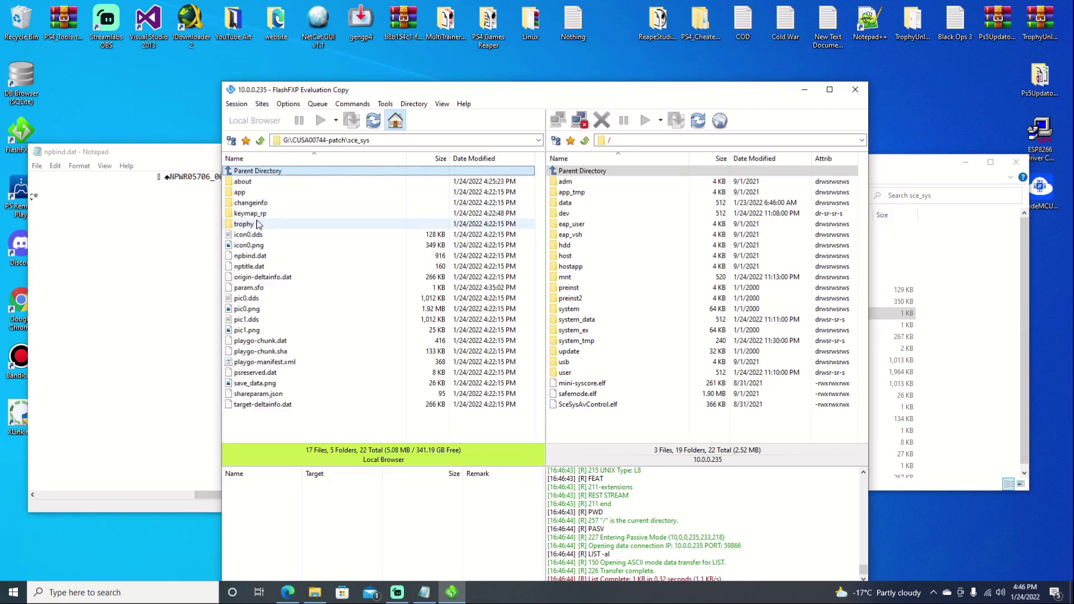
{"action": "double_click", "coordinate": [244, 224]}
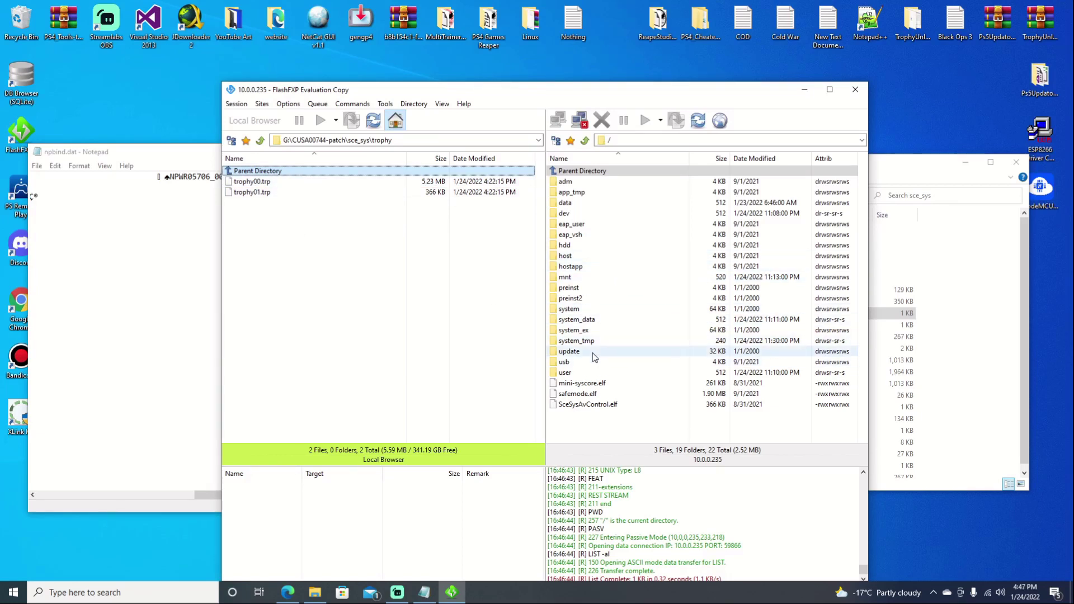
Step: Browse the PS4's remote file system to /user/trophy/conf
{"action": "double_click", "coordinate": [584, 372]}
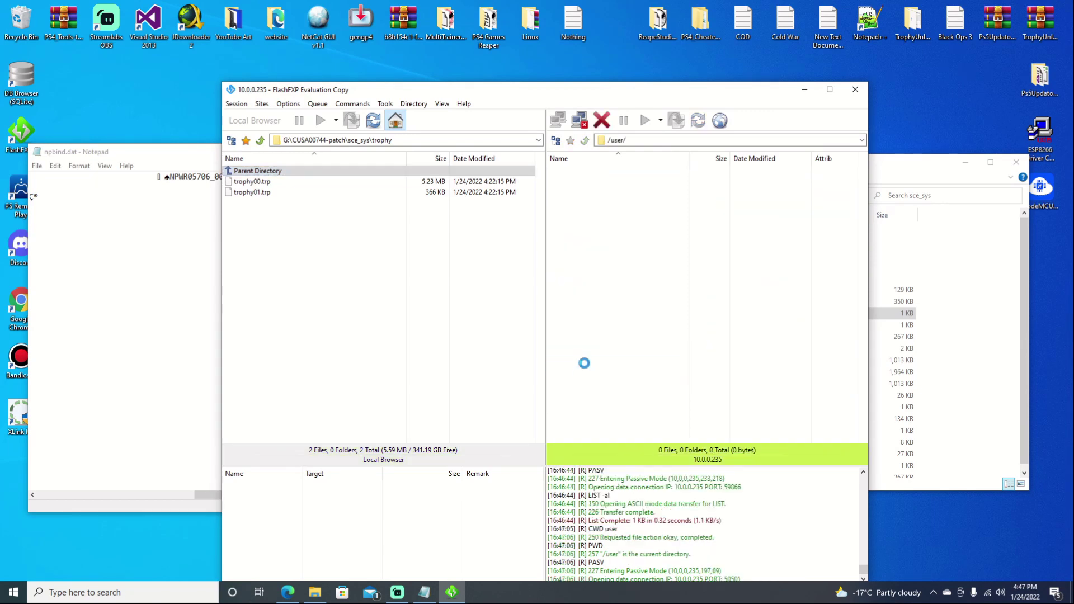
{"action": "double_click", "coordinate": [593, 372]}
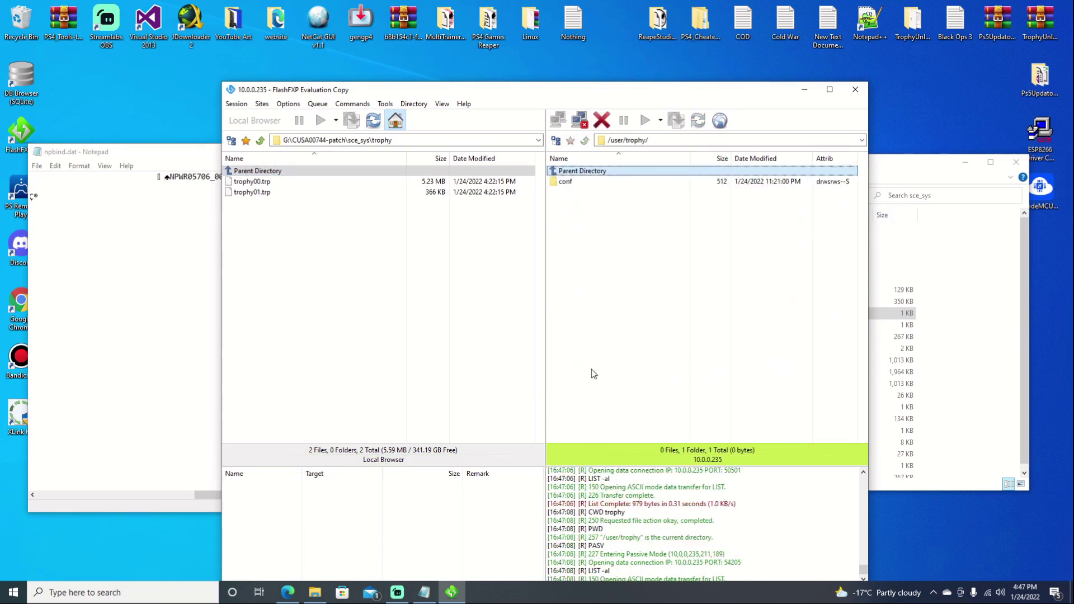
{"action": "double_click", "coordinate": [574, 182]}
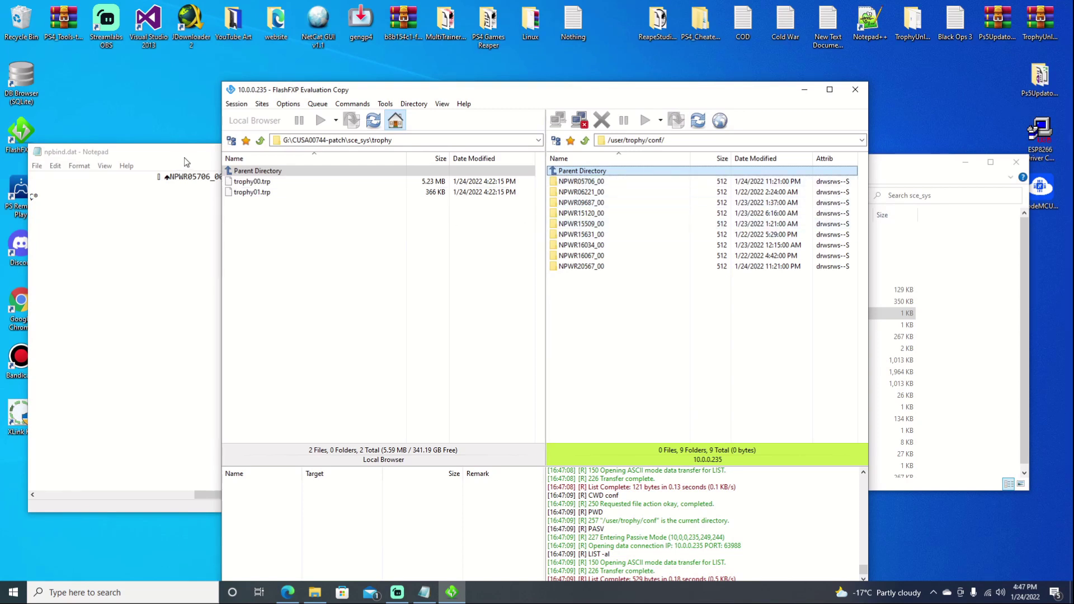
Step: Open NPWR05706_00 on the PS4 and download its TROPHY.TRP into the local patch trophy folder
{"action": "left_click_drag", "start_coordinate": [185, 159], "coordinate": [124, 156]}
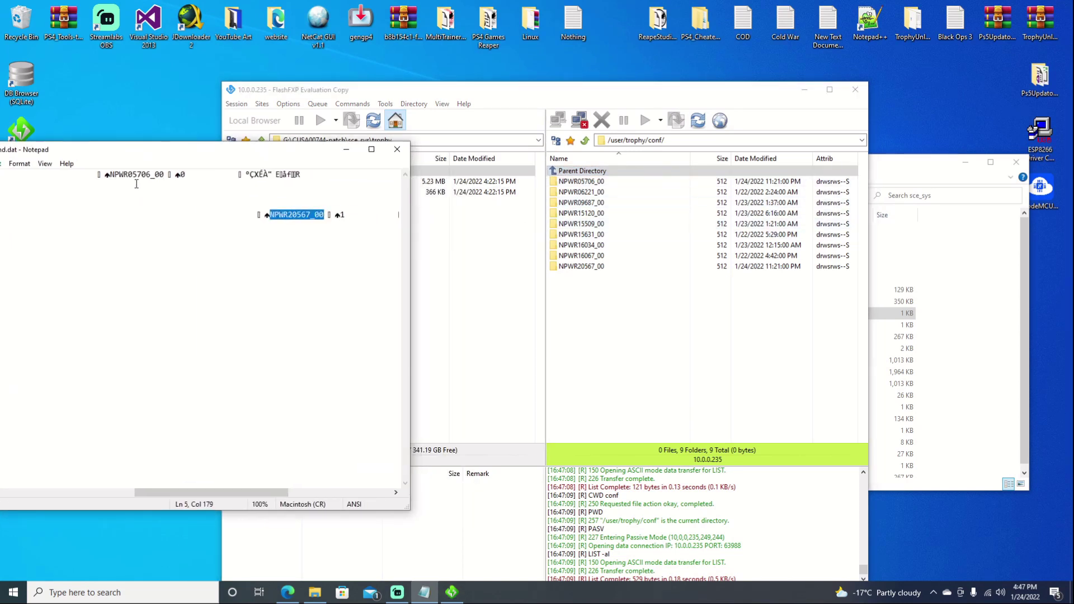
{"action": "double_click", "coordinate": [642, 182]}
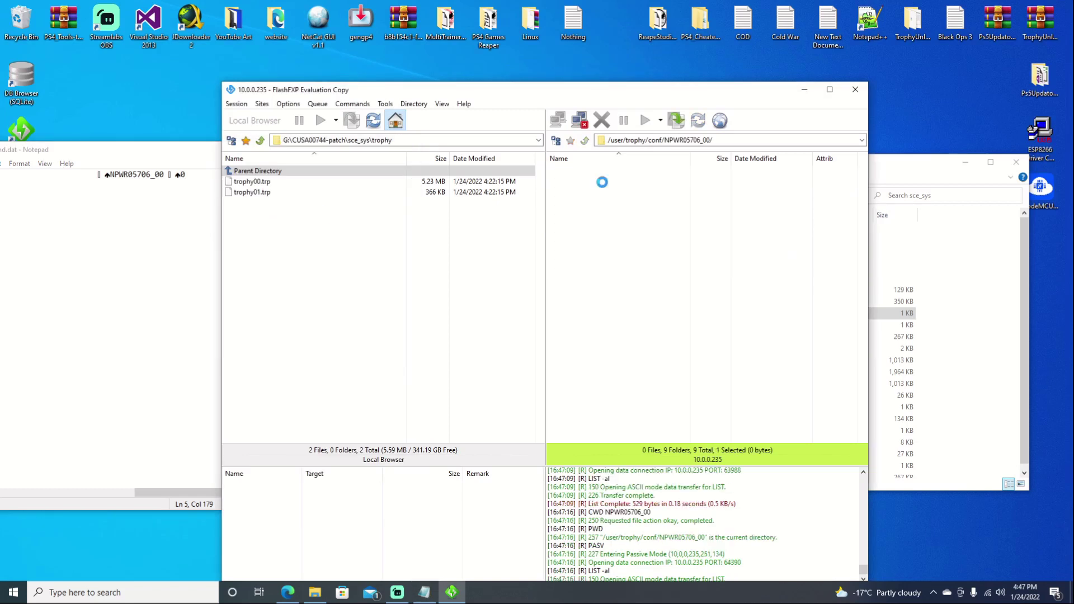
{"action": "left_click", "coordinate": [590, 182]}
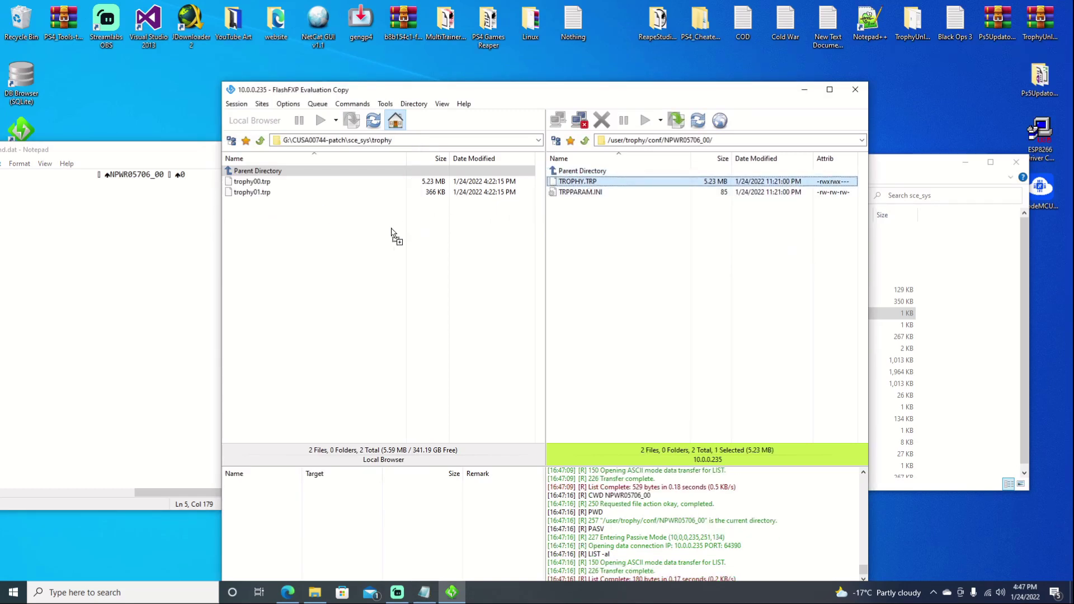
{"action": "left_click_drag", "start_coordinate": [322, 246], "coordinate": [317, 254]}
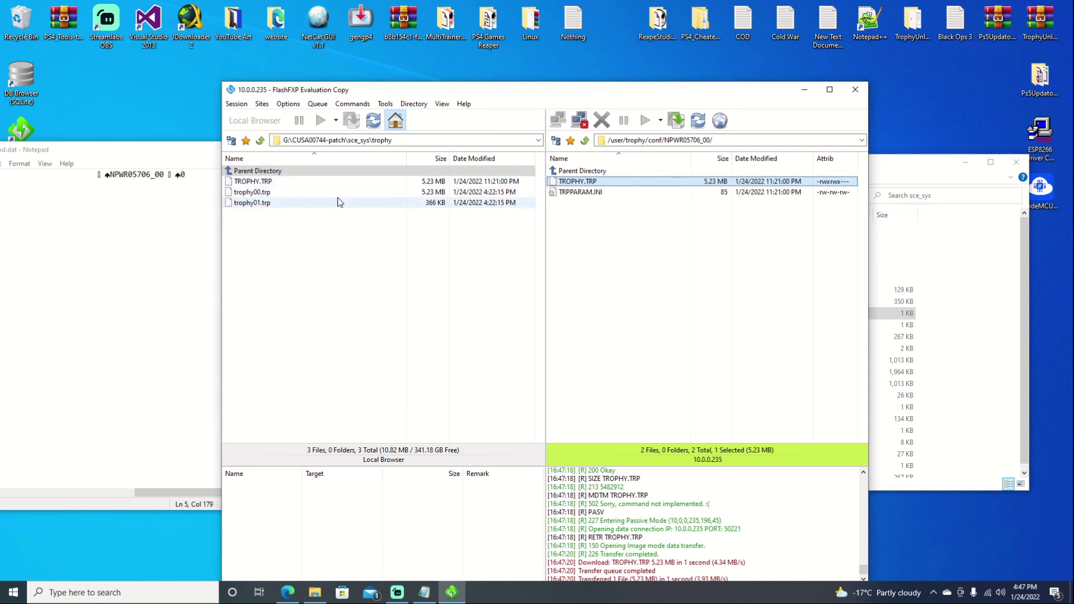
Step: Copy the file name of the local trophy00.trp and delete that original file
{"action": "left_click", "coordinate": [248, 193]}
{"action": "right_click", "coordinate": [248, 193]}
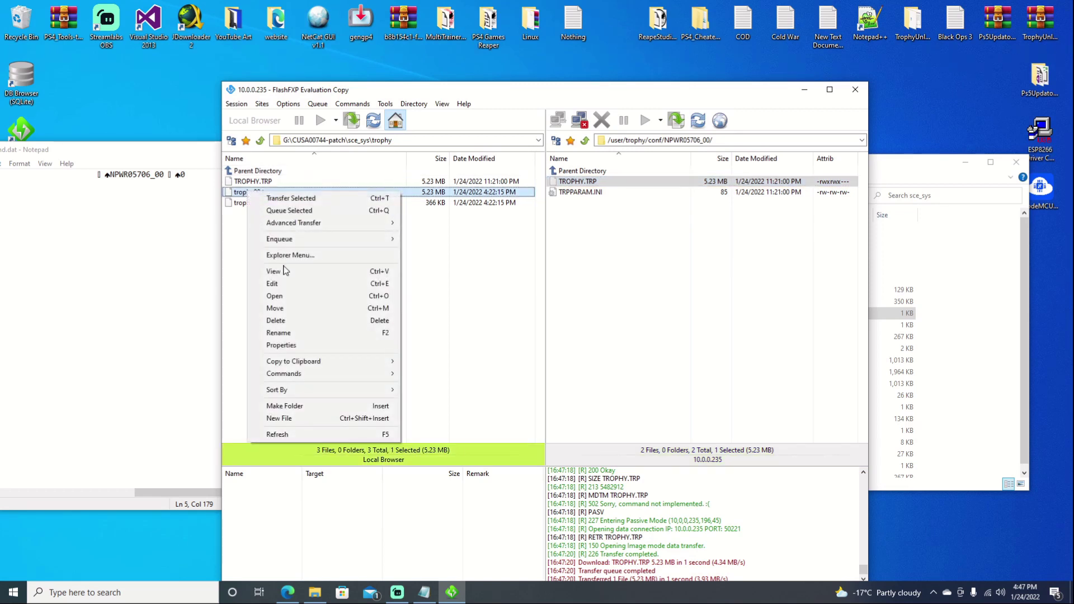
{"action": "left_click", "coordinate": [288, 332]}
{"action": "left_click_drag", "start_coordinate": [272, 194], "coordinate": [238, 193]}
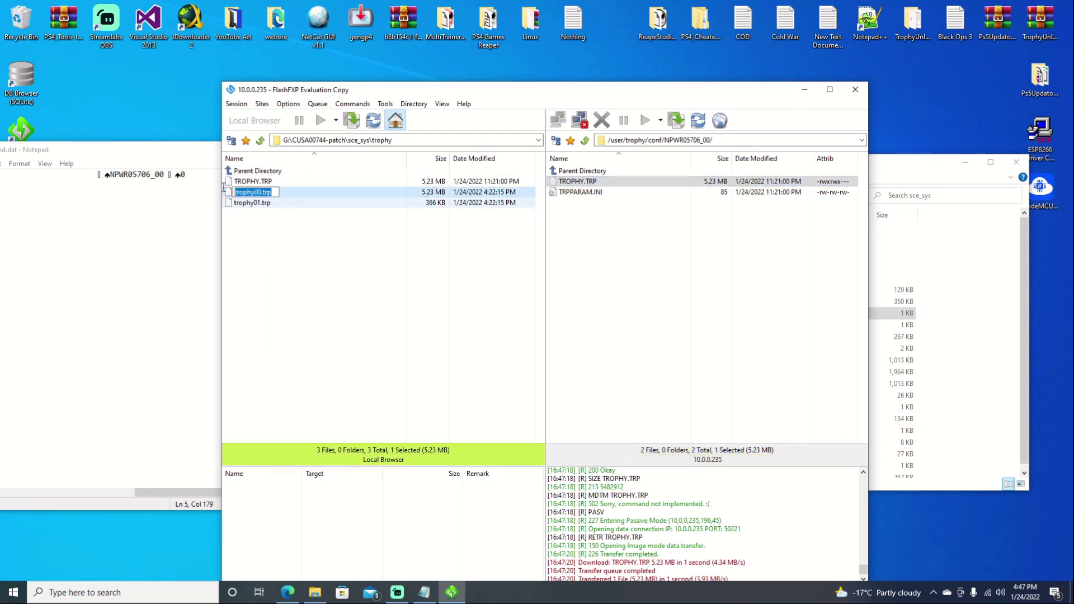
{"action": "right_click", "coordinate": [240, 195]}
{"action": "left_click", "coordinate": [256, 231]}
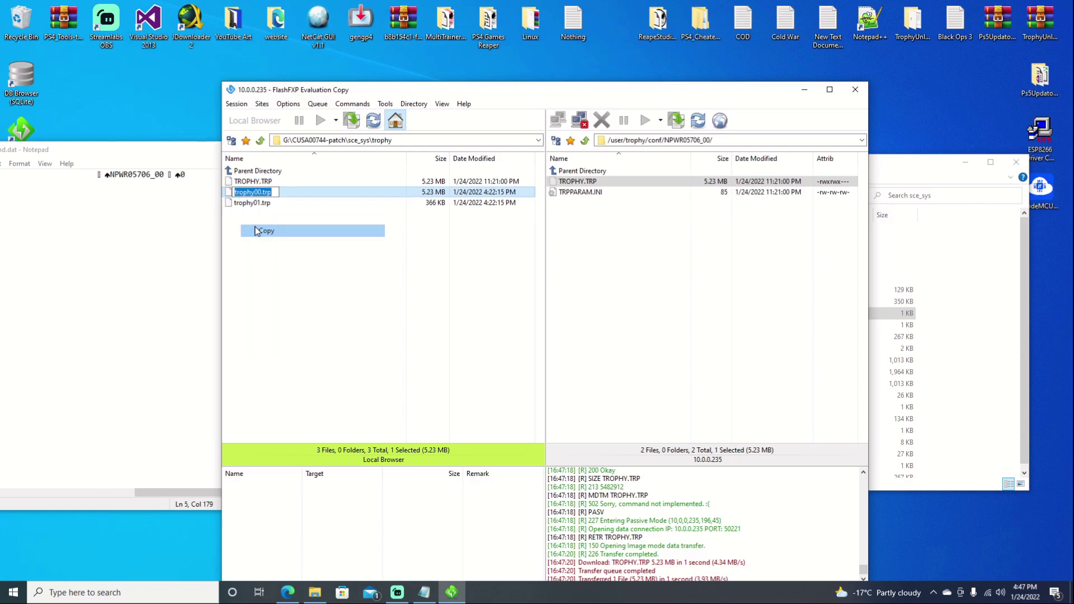
{"action": "key", "text": "Escape"}
{"action": "left_click", "coordinate": [270, 195]}
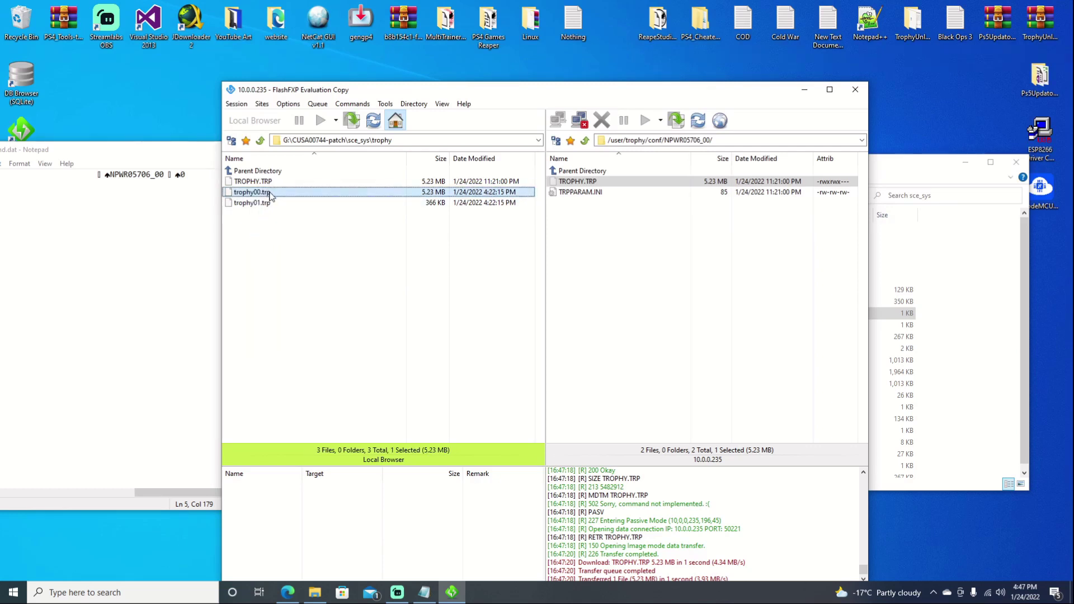
{"action": "key", "text": "Delete"}
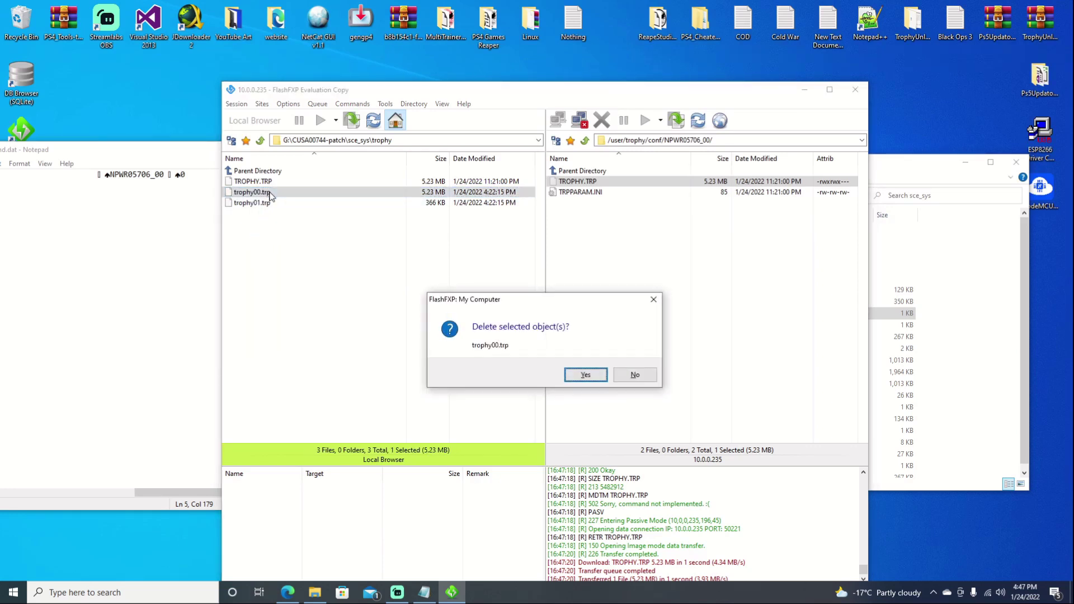
{"action": "left_click", "coordinate": [584, 375]}
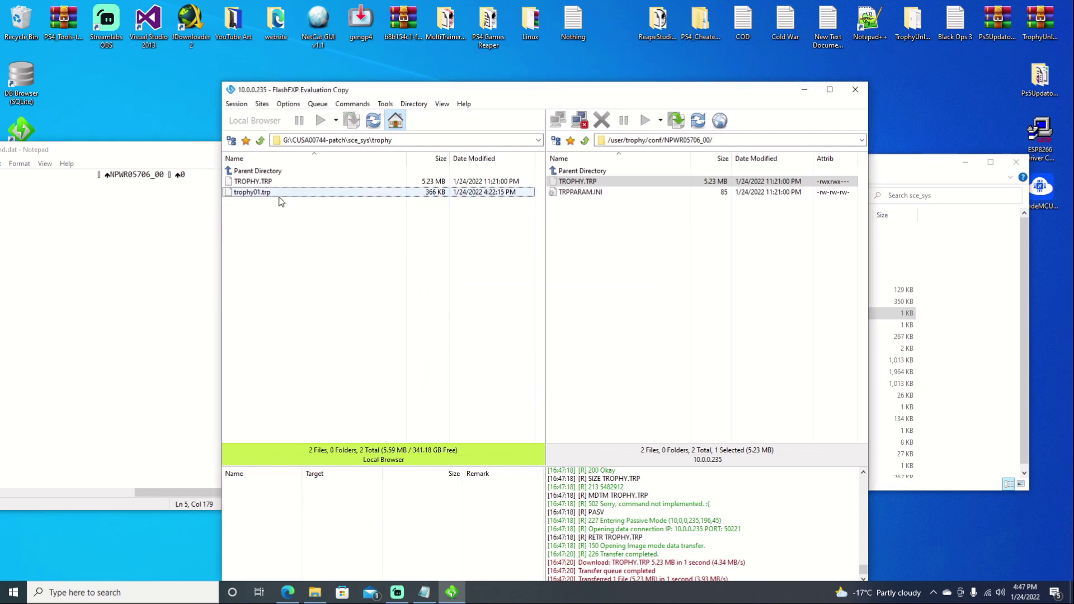
Step: Rename the downloaded local TROPHY.TRP to trophy00.trp using the copied name
{"action": "left_click", "coordinate": [255, 184]}
{"action": "right_click", "coordinate": [255, 184]}
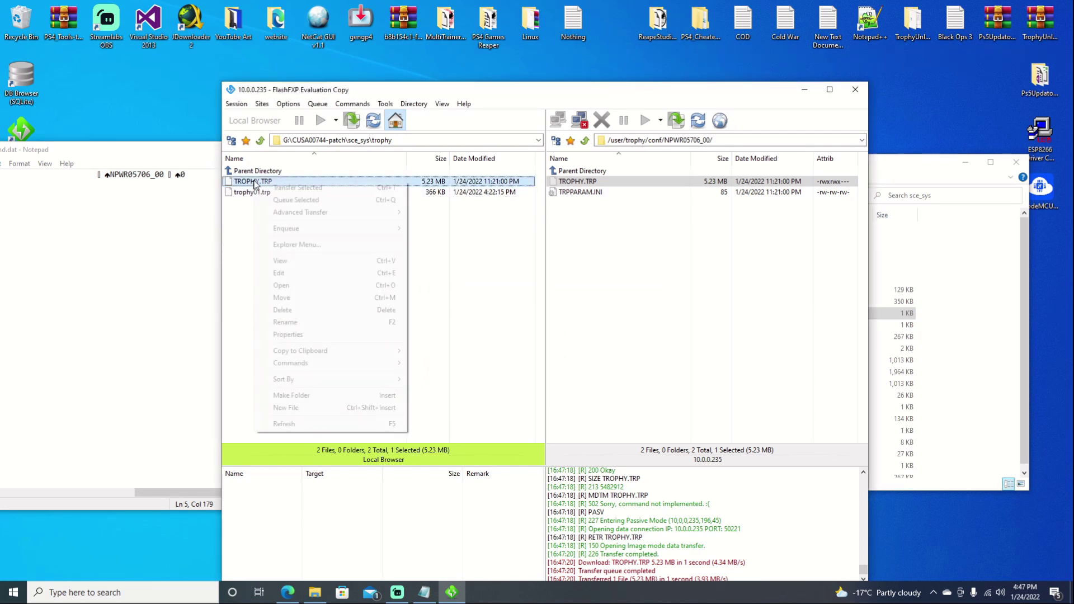
{"action": "left_click", "coordinate": [311, 324]}
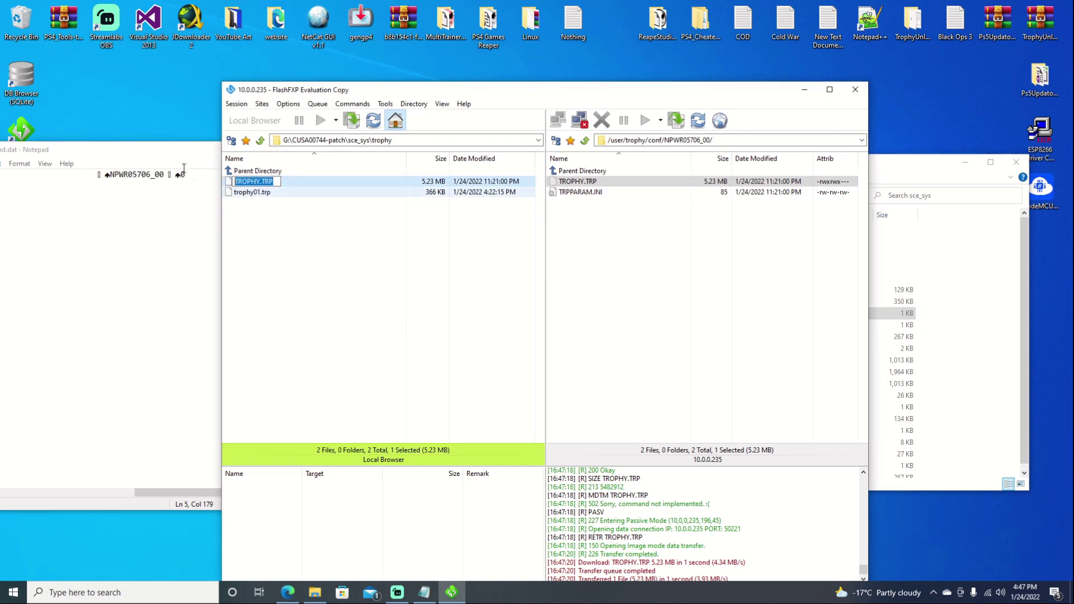
{"action": "right_click", "coordinate": [240, 183]}
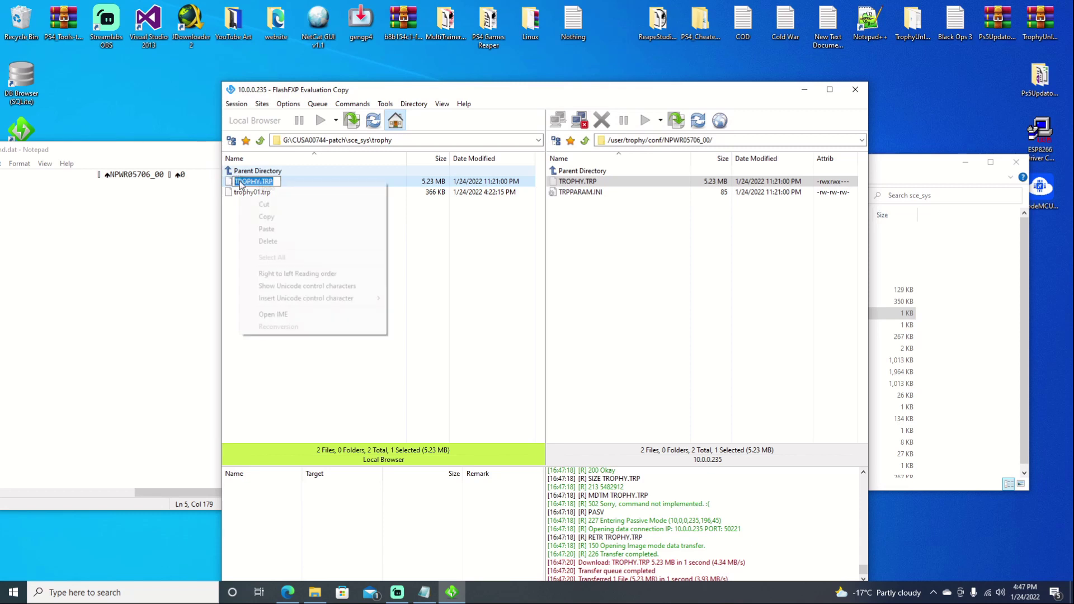
{"action": "left_click", "coordinate": [266, 230]}
{"action": "key", "text": "Return"}
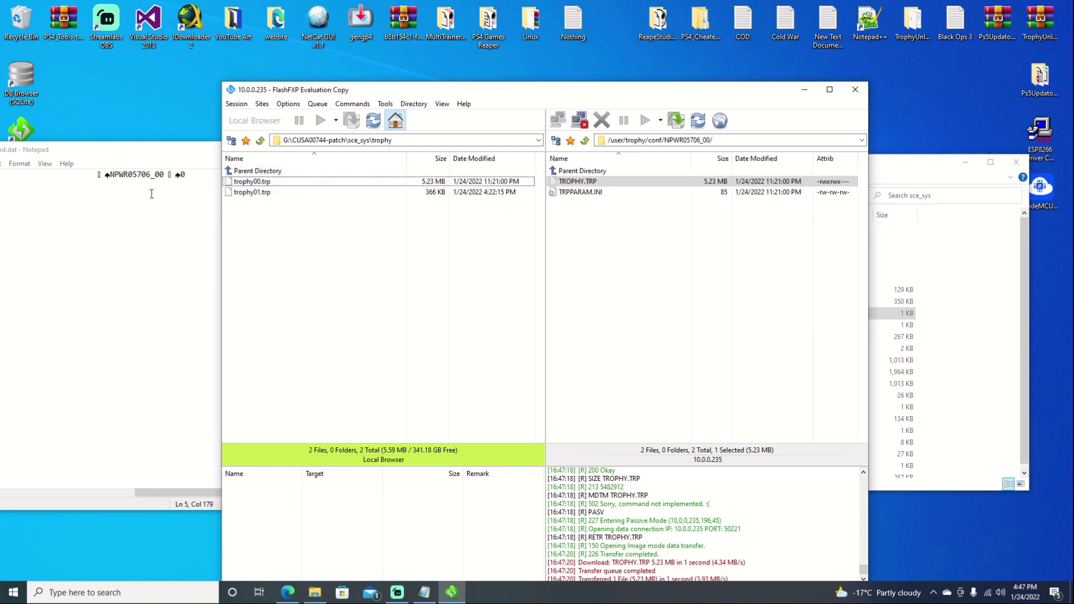
Step: Go back to /user/trophy/conf, open NPWR20567_00, and transfer its TROPHY.TRP to the local trophy folder
{"action": "double_click", "coordinate": [582, 170]}
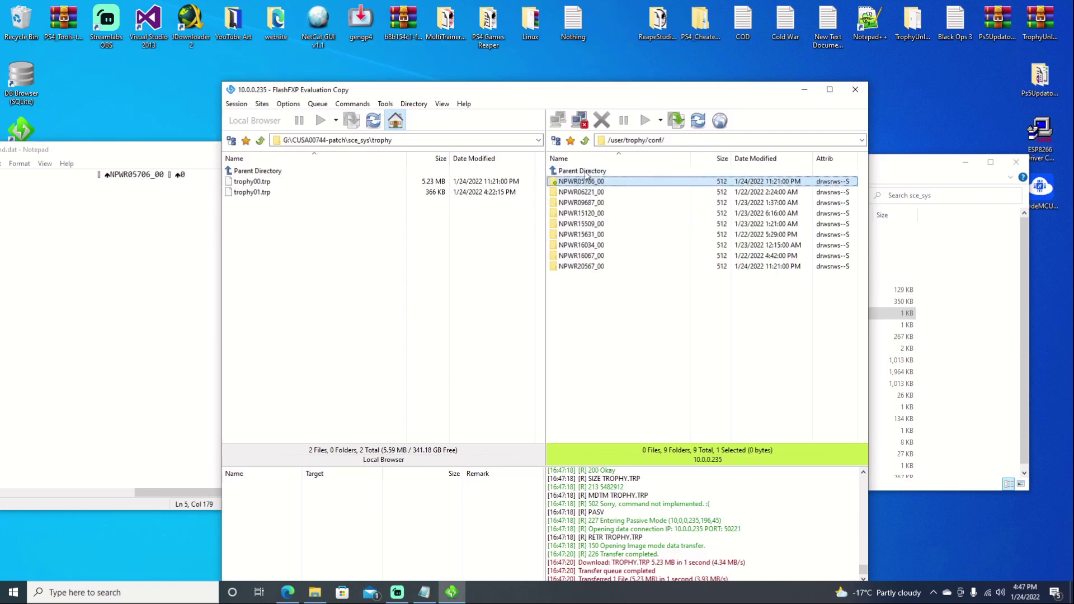
{"action": "left_click", "coordinate": [136, 301]}
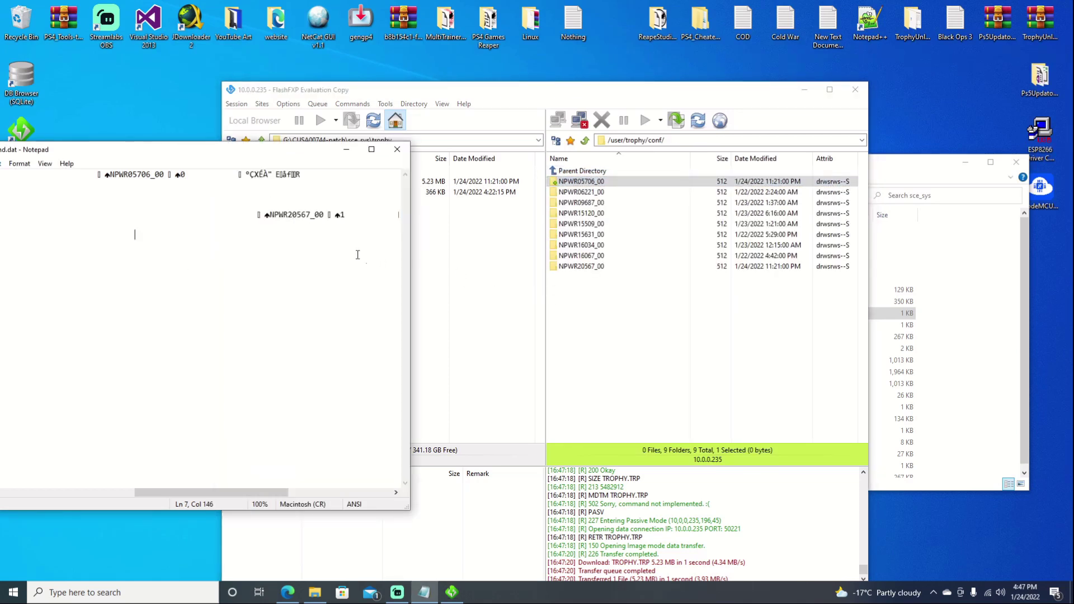
{"action": "left_click", "coordinate": [574, 270]}
{"action": "double_click", "coordinate": [574, 267]}
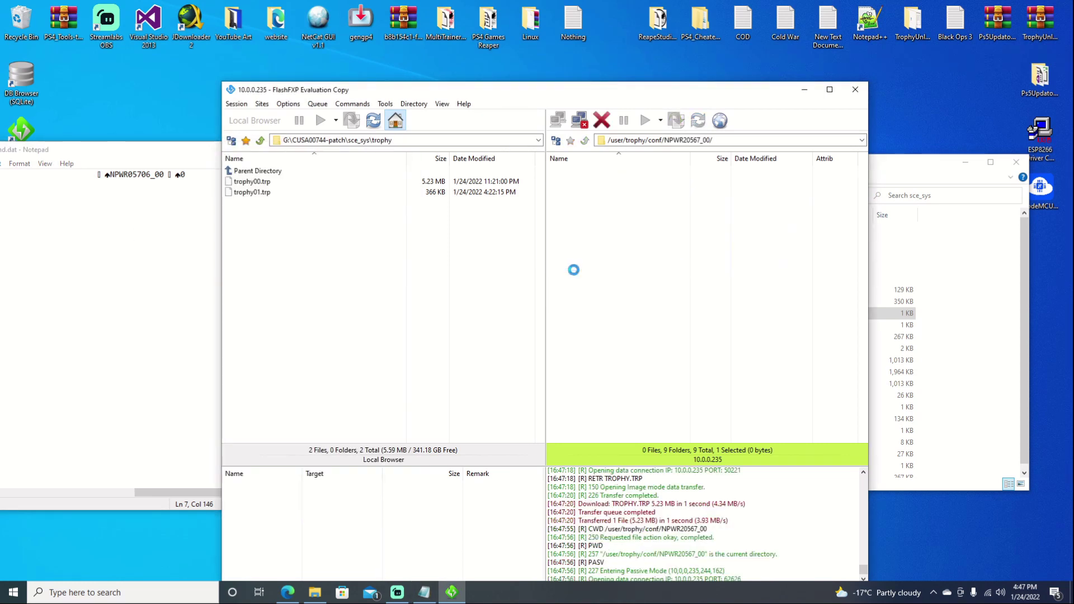
{"action": "left_click", "coordinate": [582, 182]}
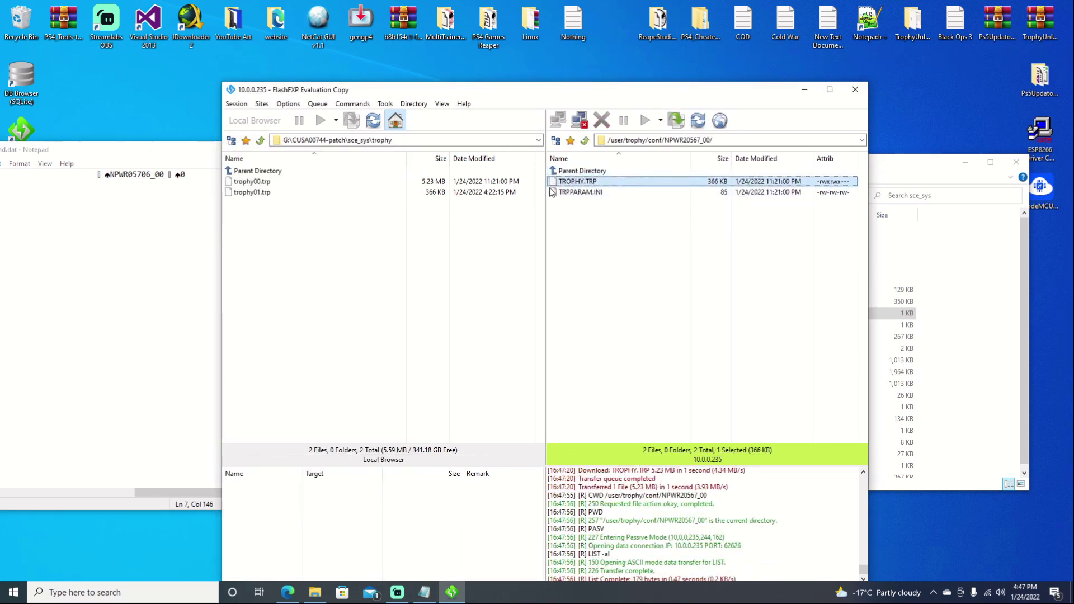
{"action": "right_click", "coordinate": [583, 186]}
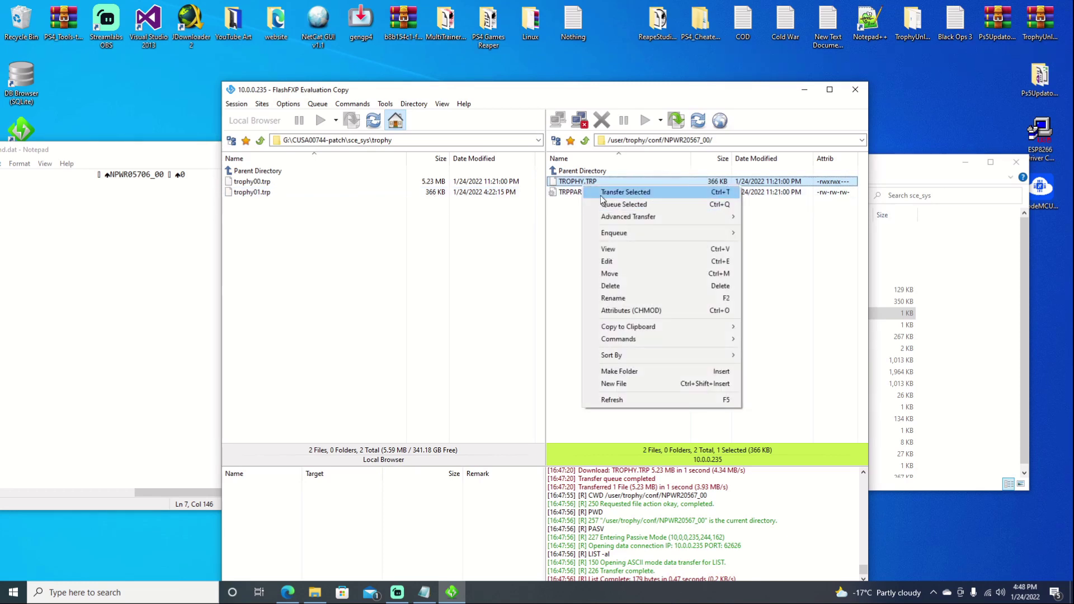
{"action": "left_click", "coordinate": [604, 192]}
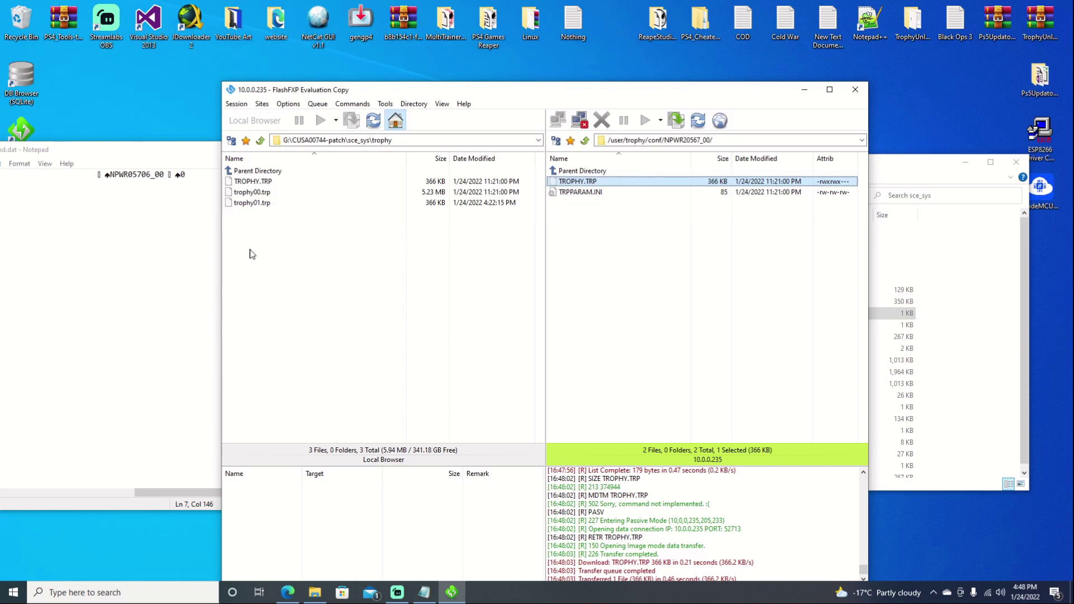
Step: Copy the file name of the local trophy01.trp and delete that original file
{"action": "left_click", "coordinate": [256, 204]}
{"action": "right_click", "coordinate": [267, 205]}
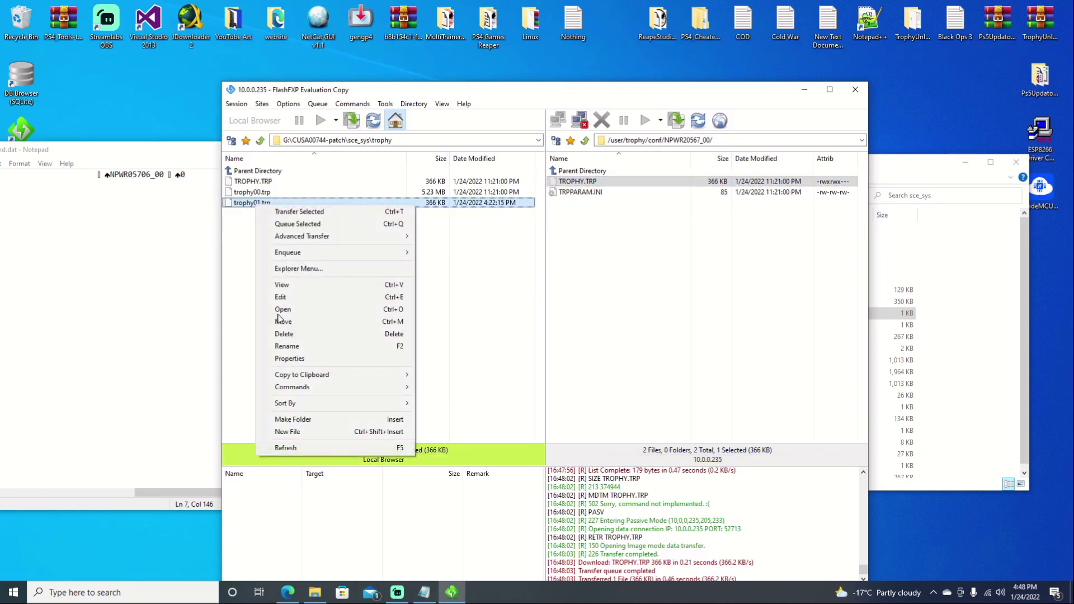
{"action": "left_click", "coordinate": [283, 345]}
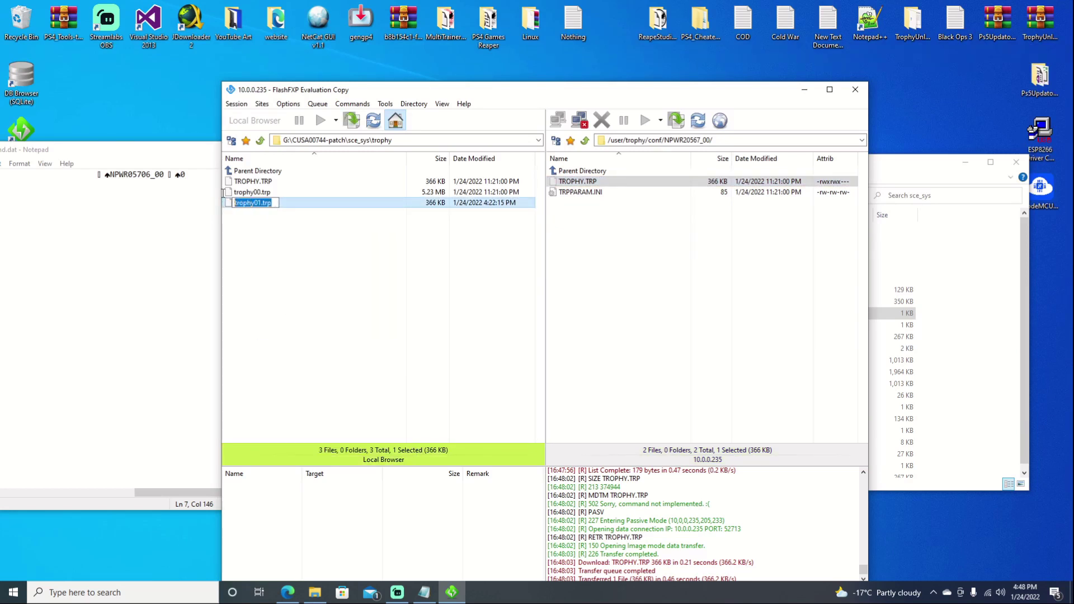
{"action": "right_click", "coordinate": [250, 204]}
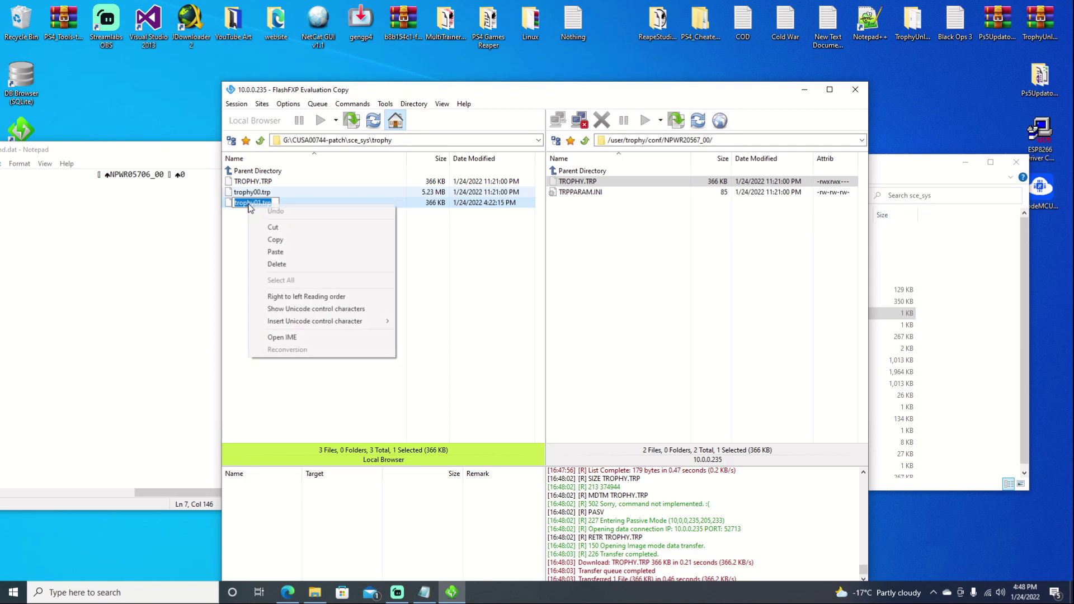
{"action": "left_click", "coordinate": [271, 241]}
{"action": "right_click", "coordinate": [249, 205]}
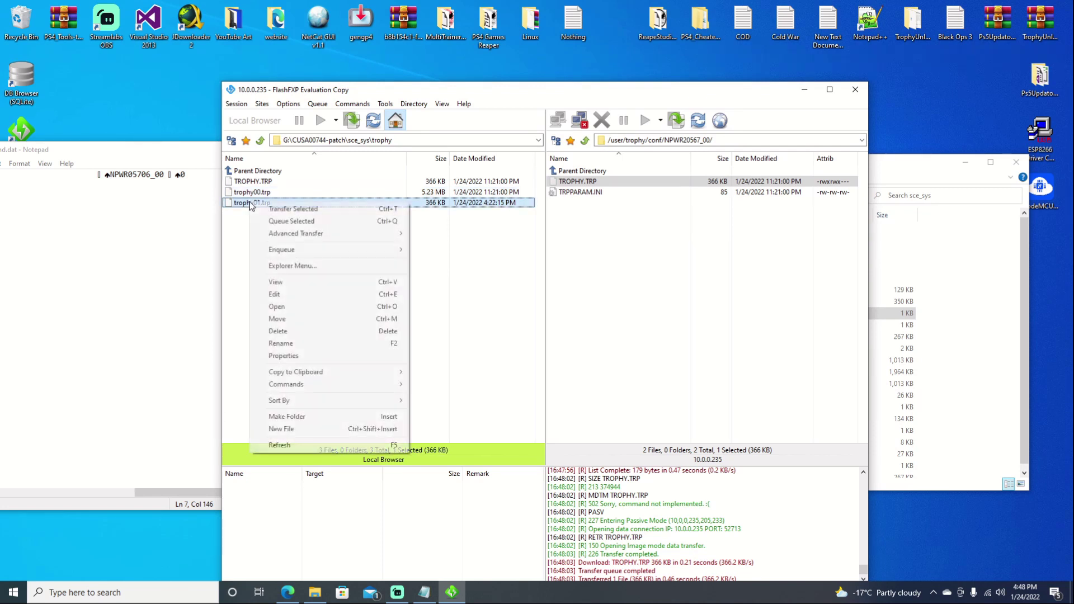
{"action": "left_click", "coordinate": [285, 331]}
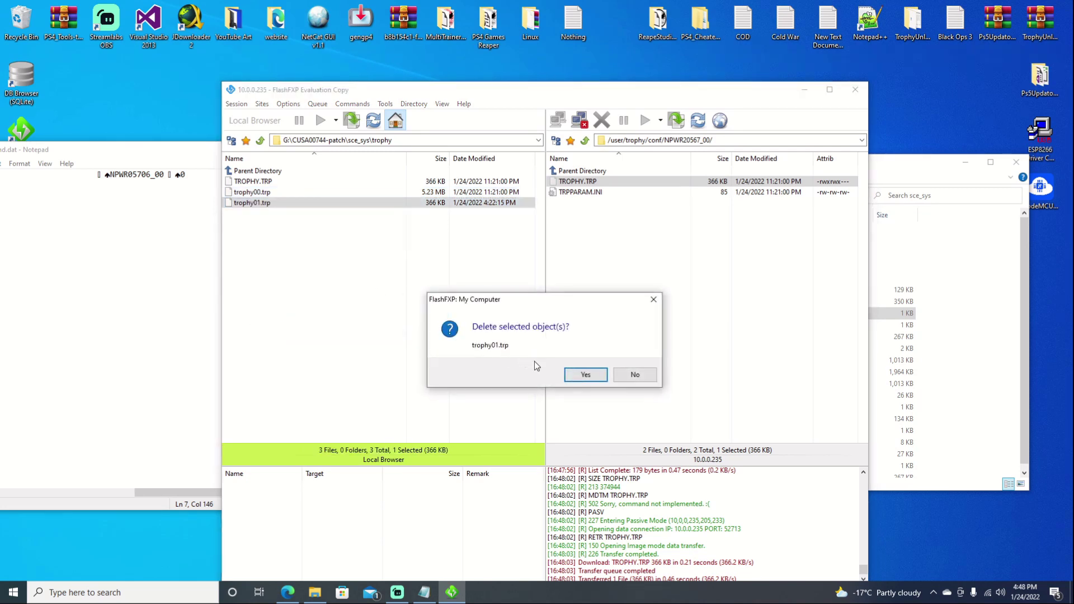
{"action": "left_click", "coordinate": [581, 374]}
Step: Rename the newly downloaded local TROPHY.TRP to trophy01.trp using the copied name
{"action": "left_click", "coordinate": [250, 184]}
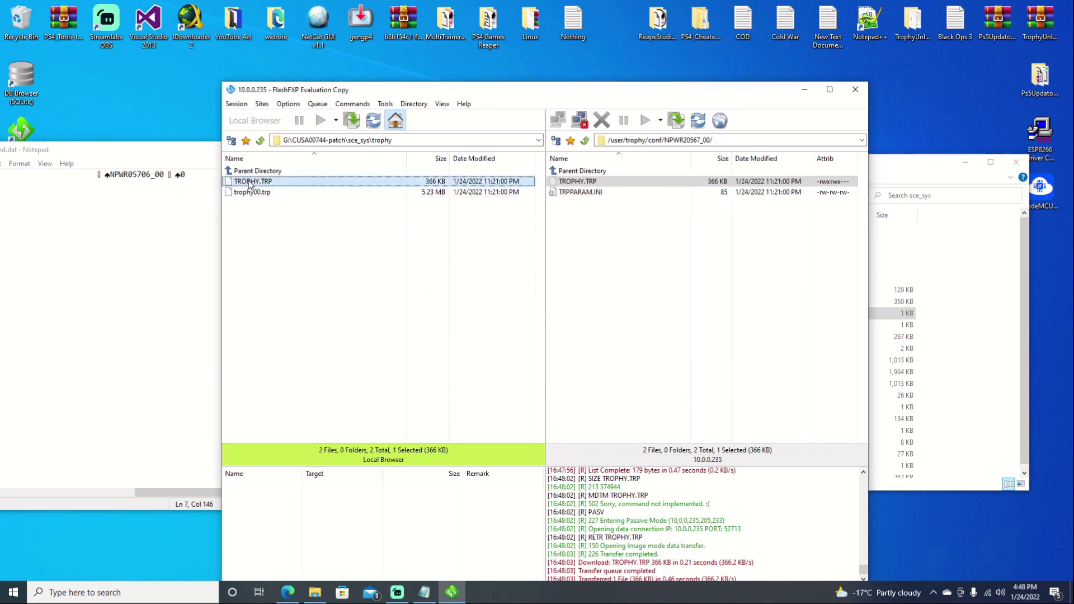
{"action": "right_click", "coordinate": [250, 184]}
{"action": "left_click", "coordinate": [282, 322]}
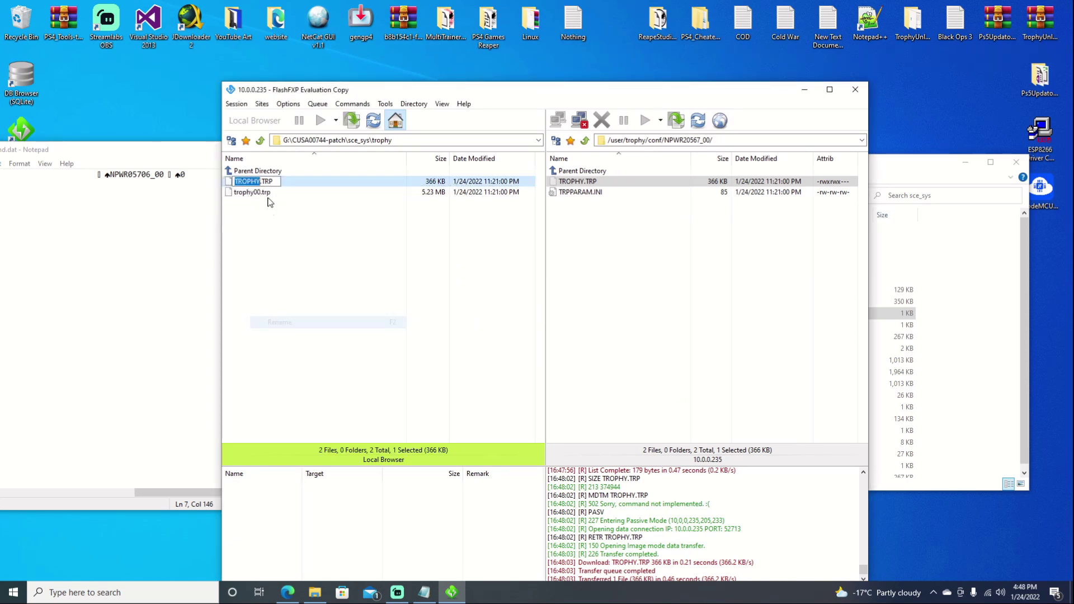
{"action": "double_click", "coordinate": [272, 184]}
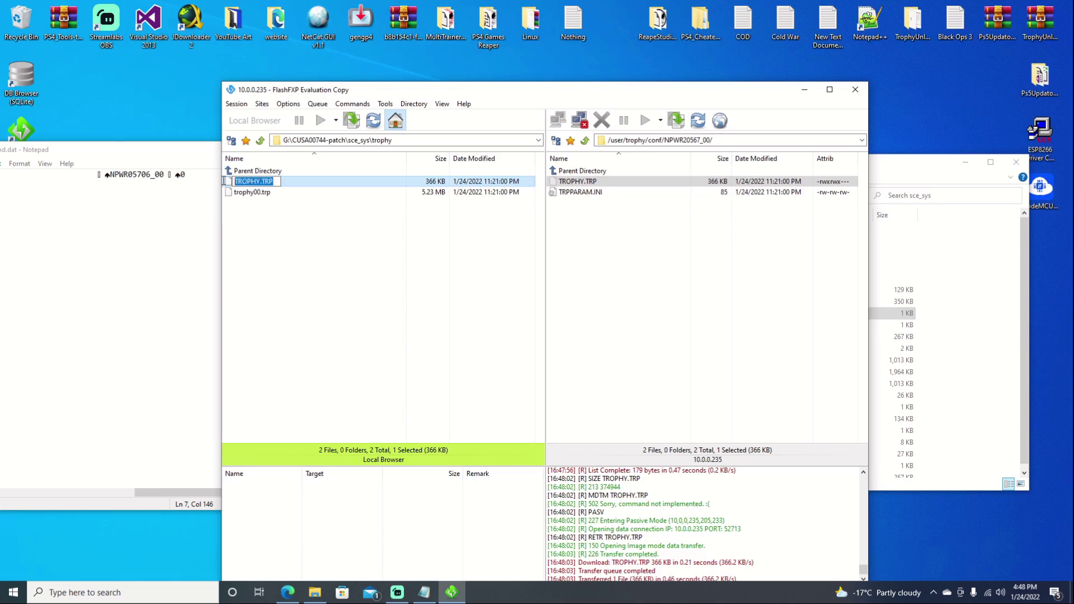
{"action": "right_click", "coordinate": [254, 185]}
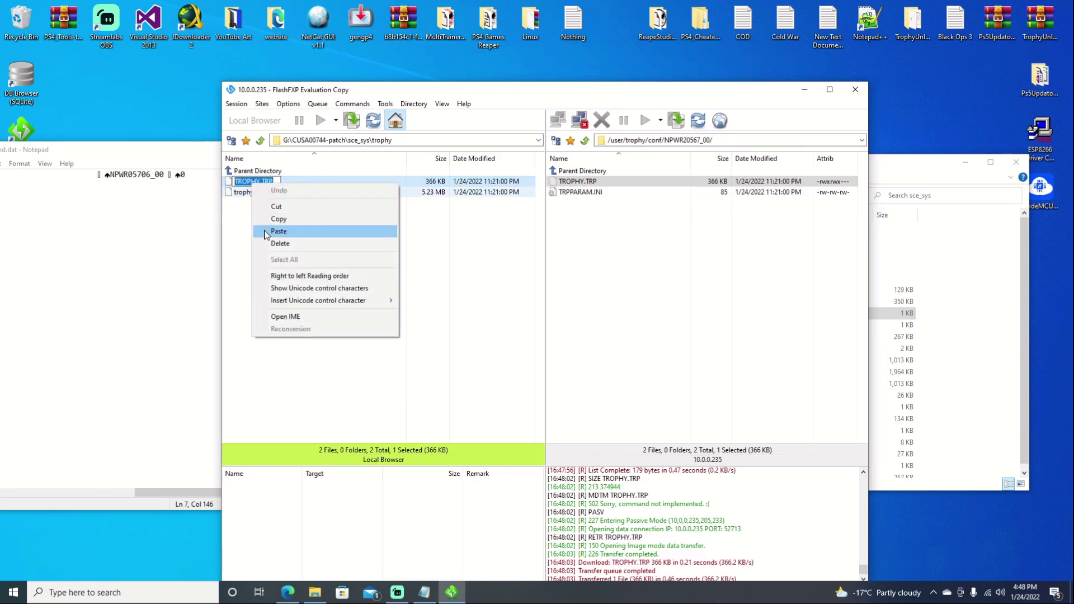
{"action": "left_click", "coordinate": [264, 227]}
{"action": "left_click", "coordinate": [254, 245]}
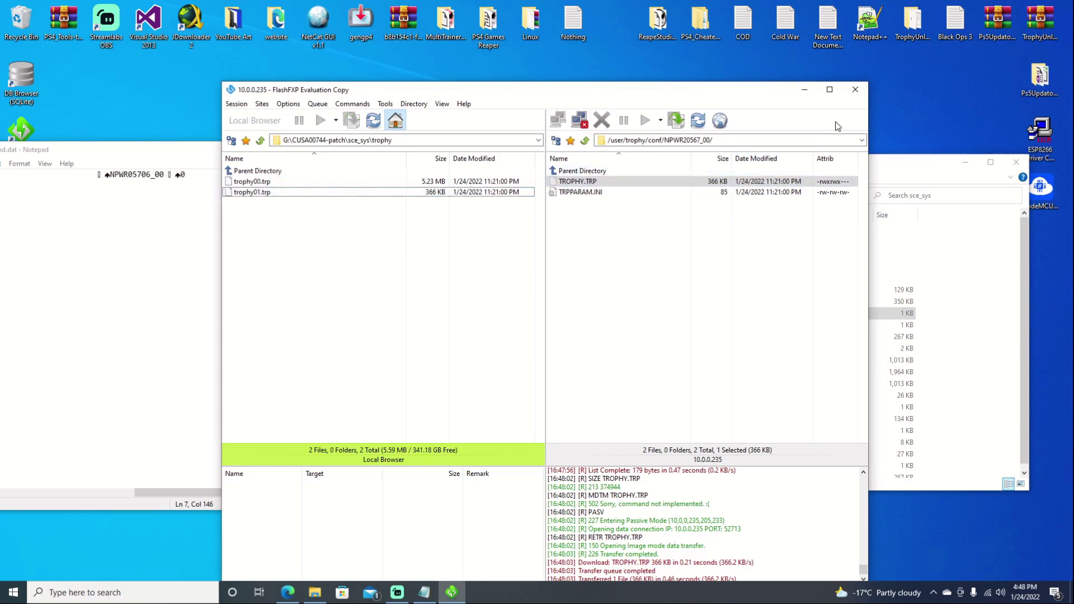
Step: Close FlashFXP, open the patch's sce_sys\trophy folder in File Explorer, and move the Notepad window beside it
{"action": "left_click", "coordinate": [853, 95]}
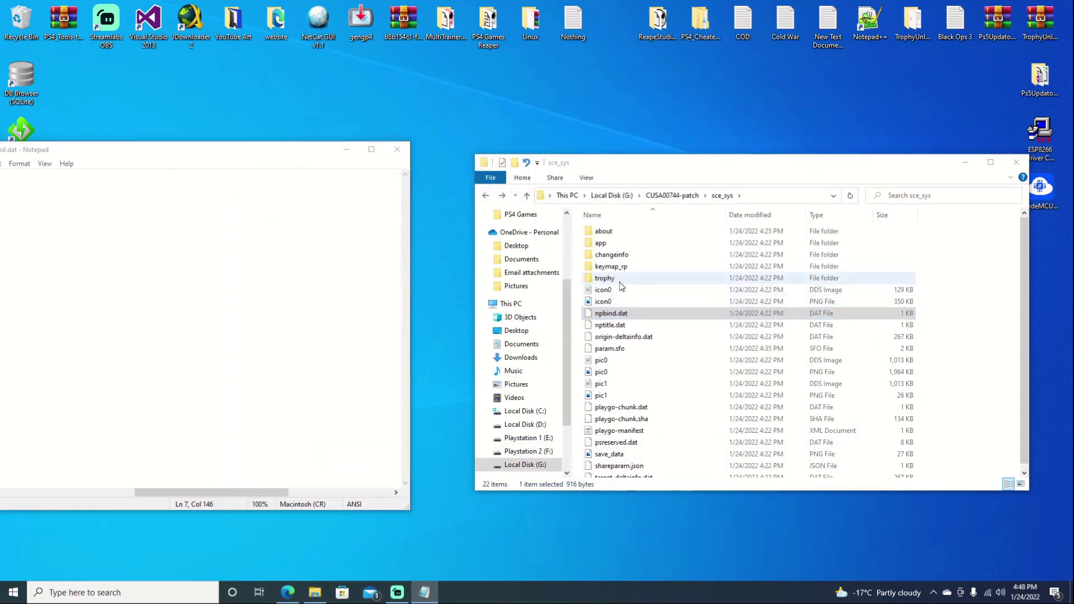
{"action": "double_click", "coordinate": [619, 281]}
{"action": "left_click_drag", "start_coordinate": [261, 159], "coordinate": [364, 126]}
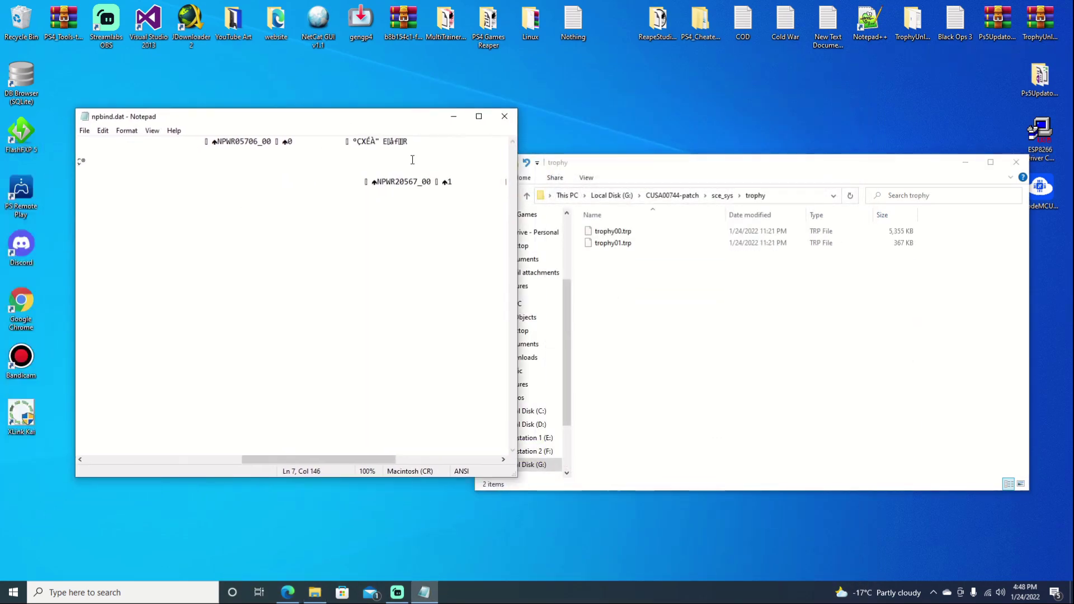
Step: Load trophy00.trp and trophy01.trp into Notepad in turn and examine their contents
{"action": "left_click", "coordinate": [605, 233]}
{"action": "left_click_drag", "start_coordinate": [606, 238], "coordinate": [269, 252]}
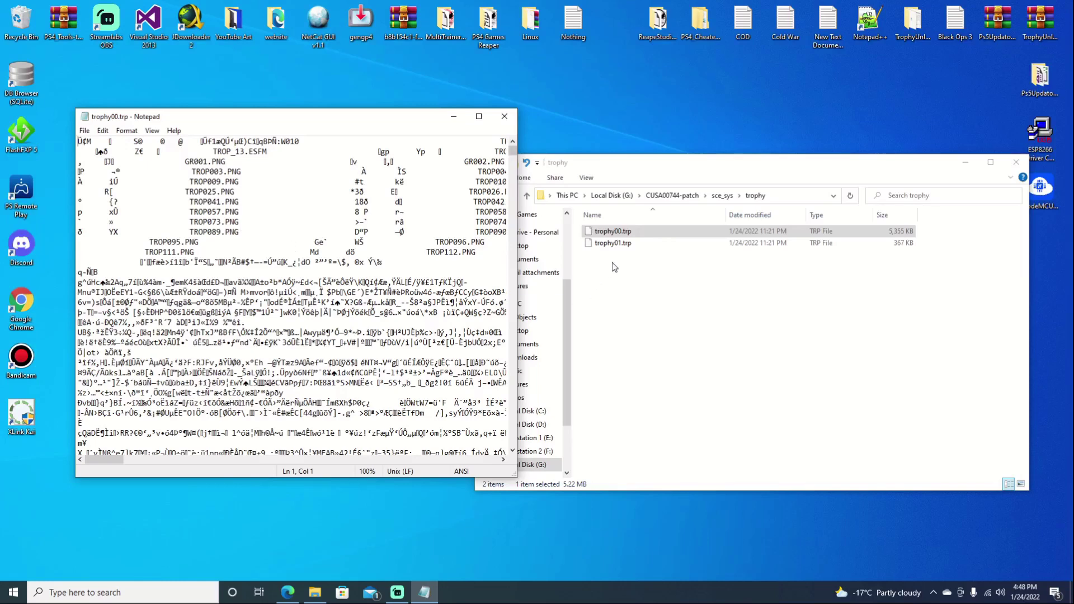
{"action": "left_click_drag", "start_coordinate": [618, 246], "coordinate": [292, 266]}
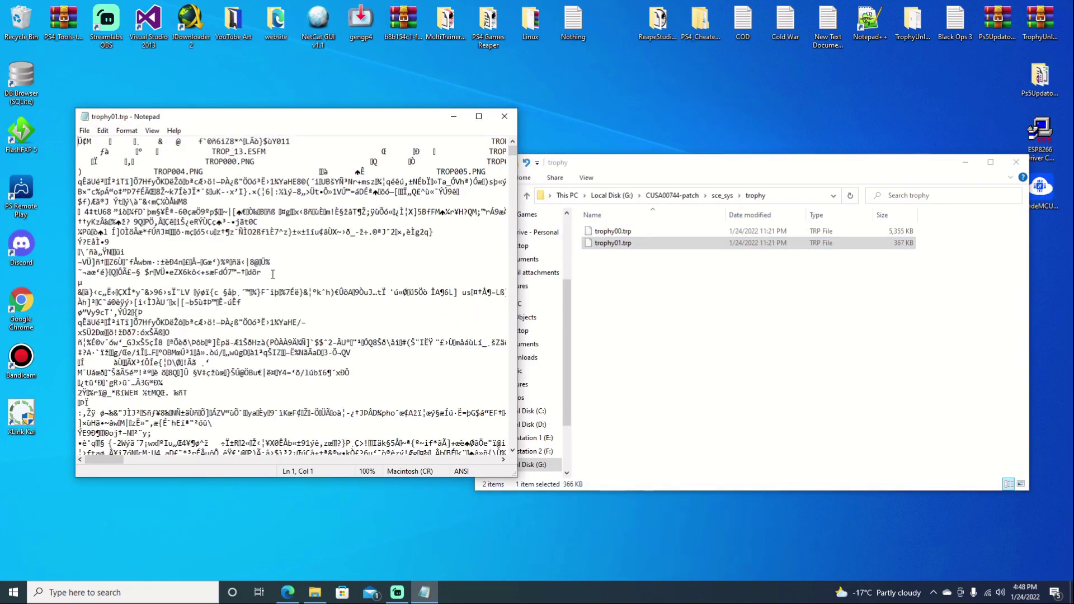
{"action": "left_click_drag", "start_coordinate": [109, 458], "coordinate": [145, 458]}
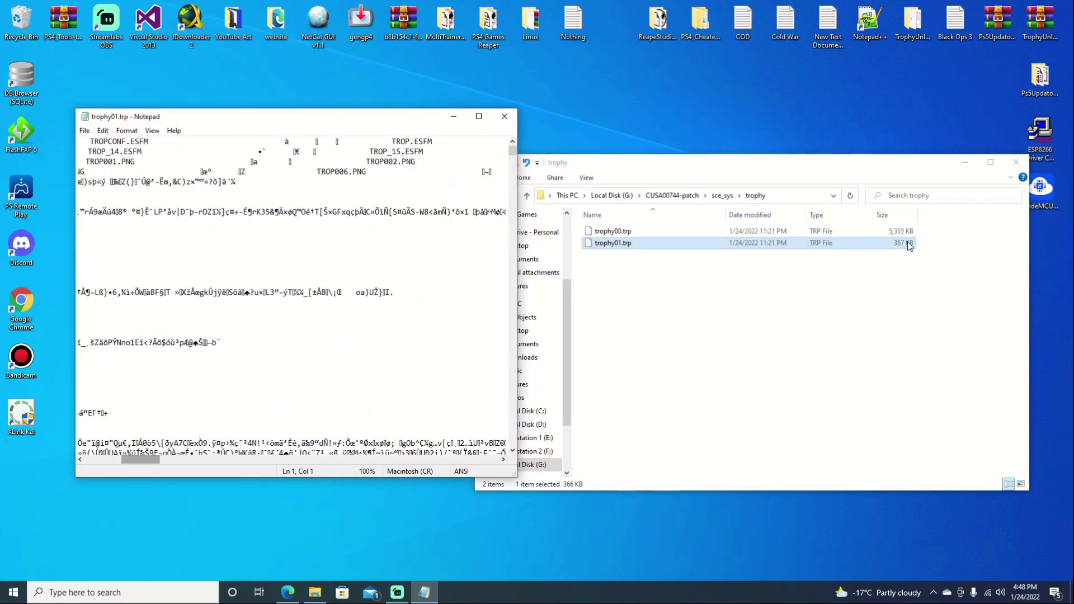
Step: Close the Notepad window and return File Explorer to the root of Local Disk (G:)
{"action": "left_click", "coordinate": [505, 117]}
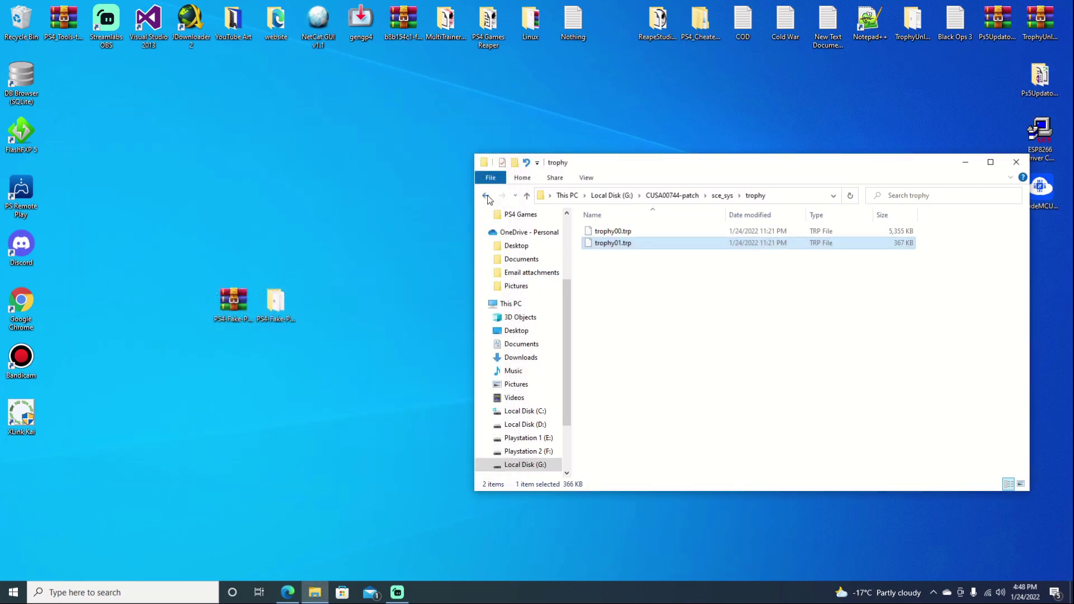
{"action": "left_click", "coordinate": [487, 196]}
{"action": "left_click", "coordinate": [487, 196]}
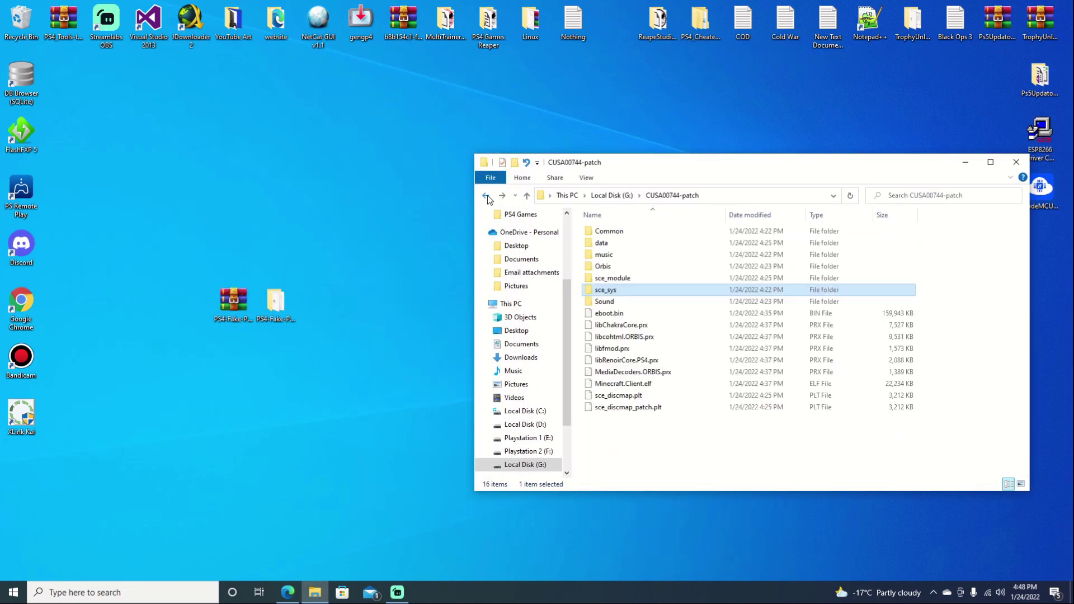
{"action": "left_click", "coordinate": [487, 196]}
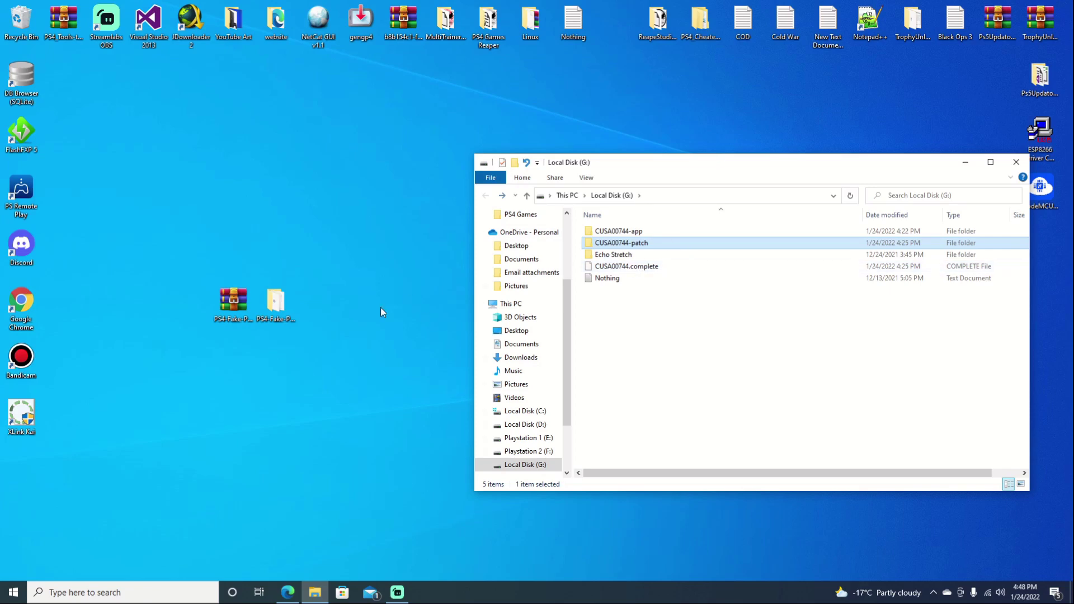
Step: Open the PS4-Fake-PKG-Tools-3.87-main folder from the desktop and arrange its window beside the Local Disk (G:) window
{"action": "left_click", "coordinate": [276, 302]}
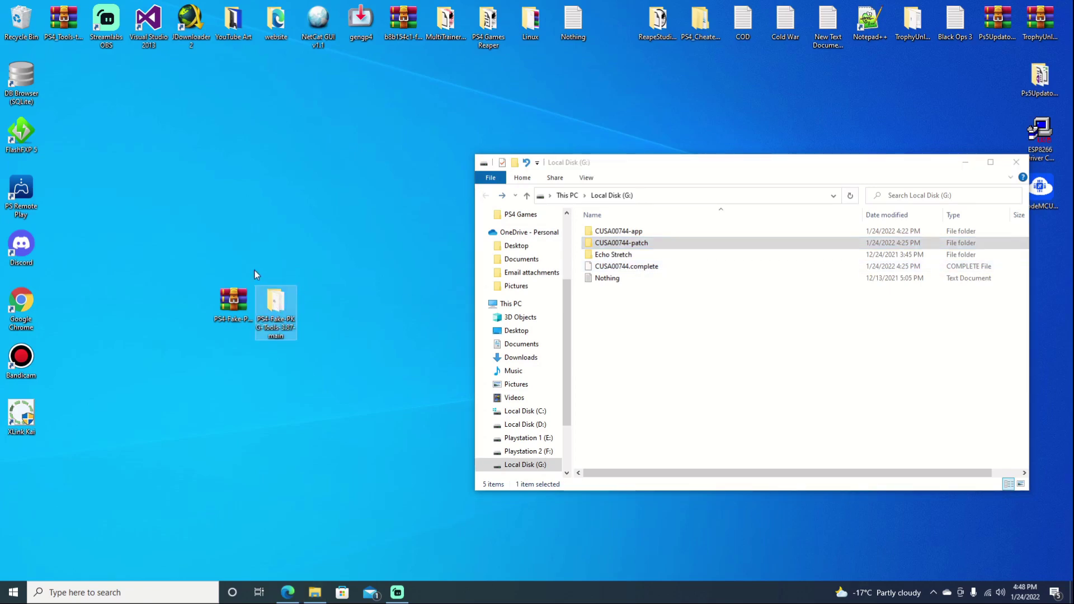
{"action": "double_click", "coordinate": [276, 314]}
{"action": "left_click_drag", "start_coordinate": [858, 188], "coordinate": [358, 163]}
{"action": "left_click_drag", "start_coordinate": [620, 159], "coordinate": [693, 134]}
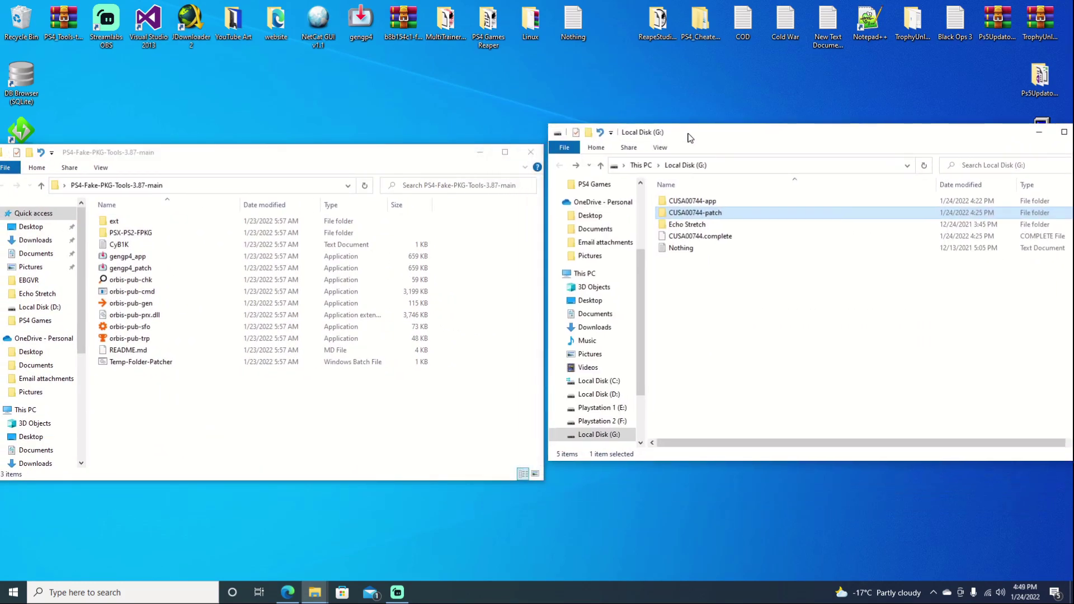
Step: Launch gengp4_app and generate a GP4 project from the G:\CUSA00744-app folder
{"action": "double_click", "coordinate": [118, 260]}
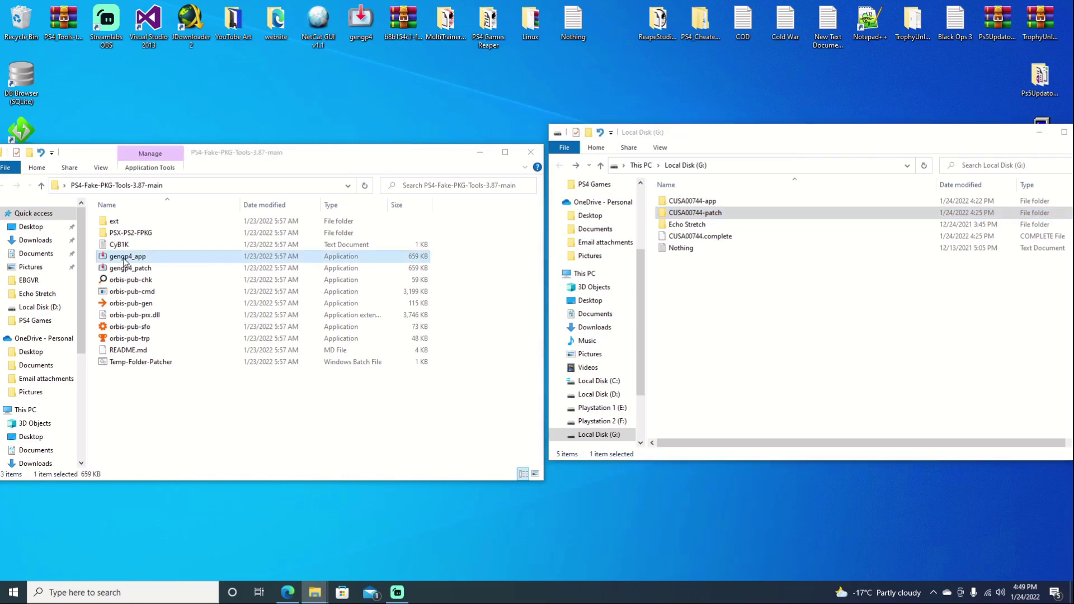
{"action": "left_click_drag", "start_coordinate": [536, 144], "coordinate": [276, 145]}
{"action": "left_click", "coordinate": [337, 175]}
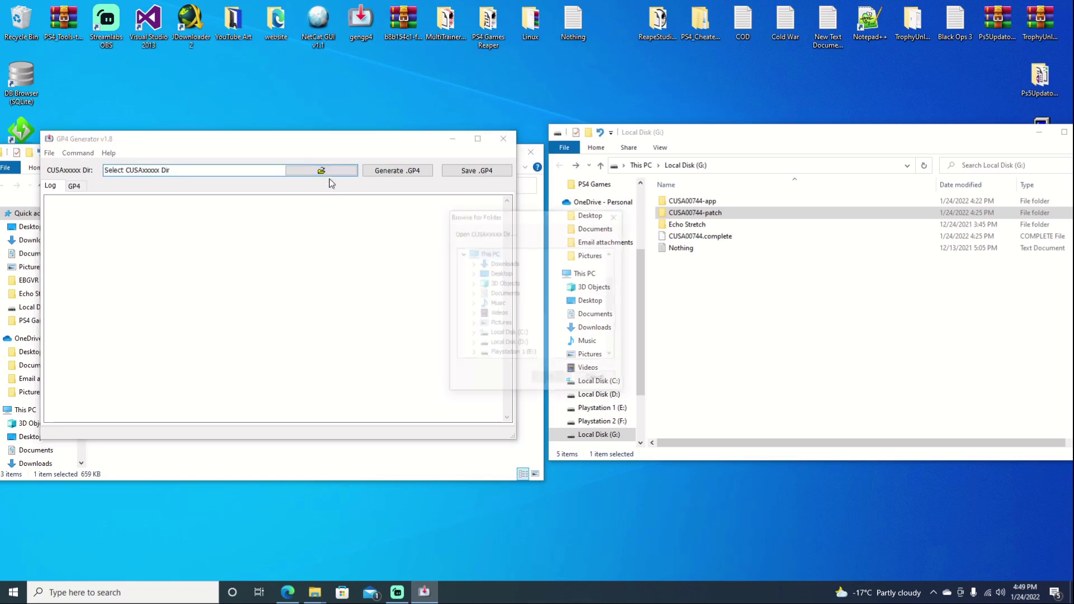
{"action": "scroll", "coordinate": [501, 345], "scroll_direction": "down", "scroll_amount": 1}
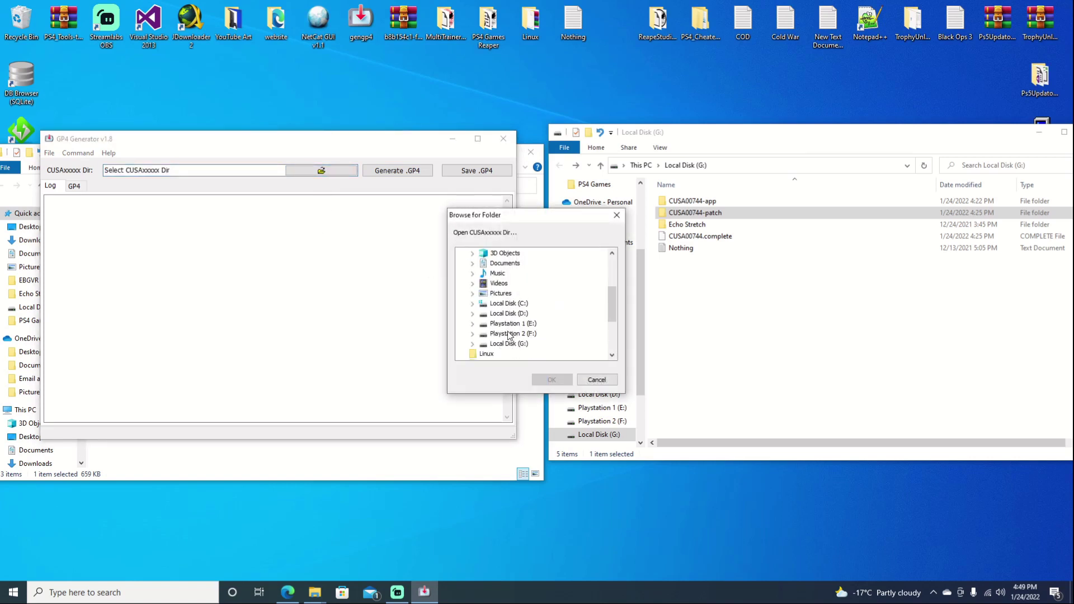
{"action": "double_click", "coordinate": [500, 344]}
{"action": "left_click", "coordinate": [520, 334]}
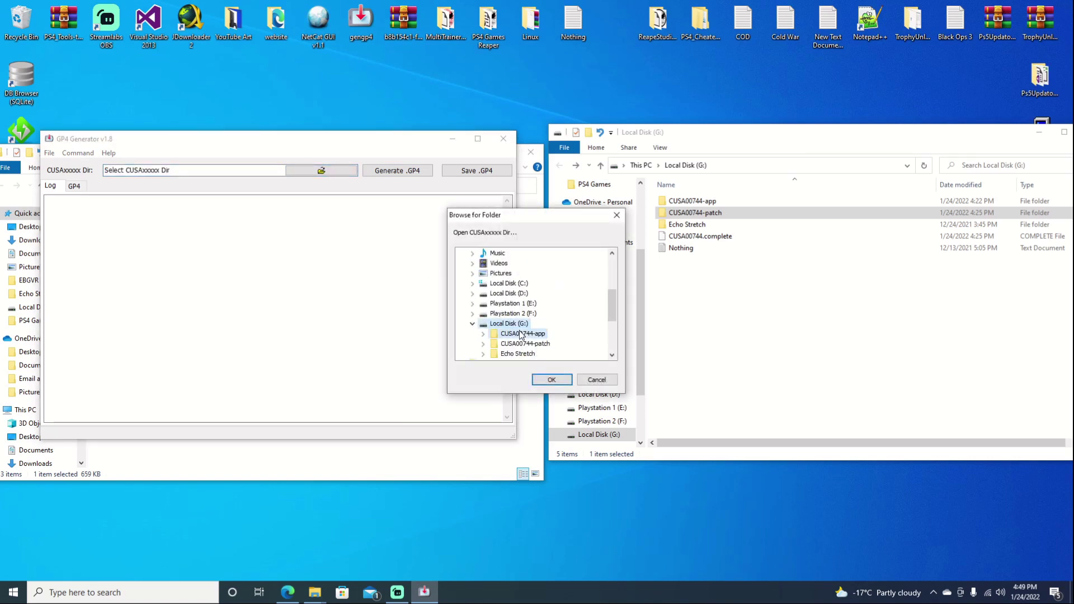
{"action": "double_click", "coordinate": [521, 335]}
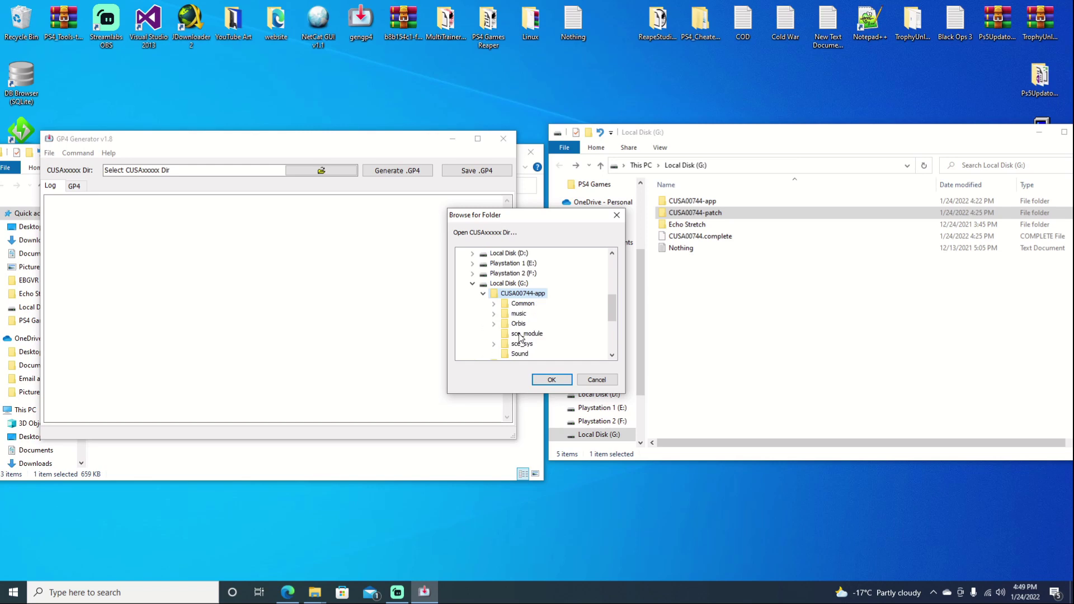
{"action": "left_click", "coordinate": [551, 380]}
{"action": "left_click", "coordinate": [386, 171]}
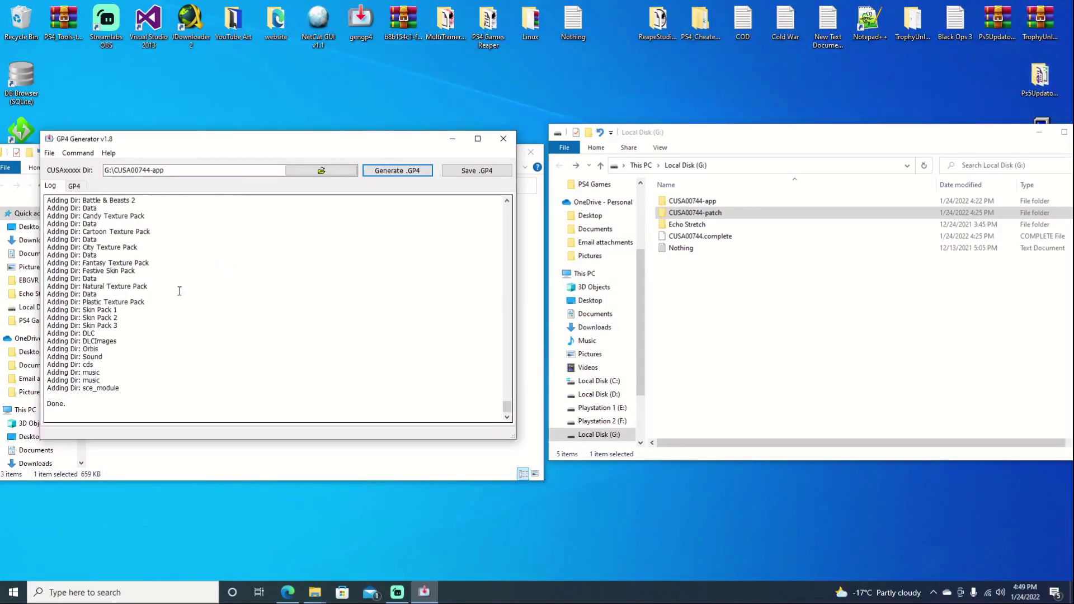
Step: Check the sce_sys\keystone entry in the generation log, then save the project as CUSA00744-app on Local Disk (G:) and close the generator
{"action": "left_click_drag", "start_coordinate": [507, 408], "coordinate": [519, 230]}
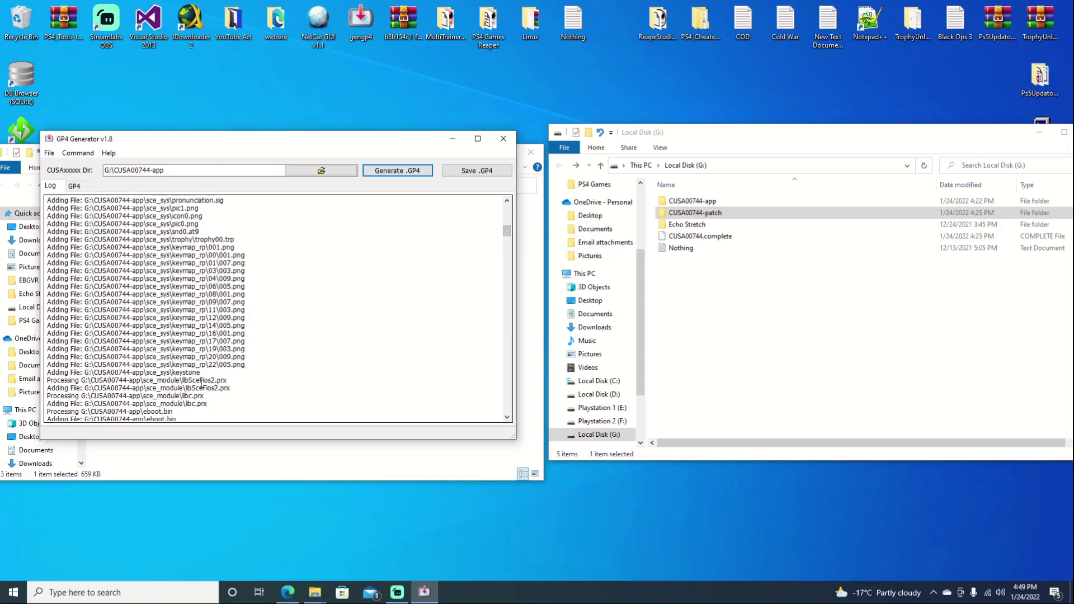
{"action": "mouse_move", "coordinate": [47, 380]}
{"action": "left_mouse_down"}
{"action": "mouse_move", "coordinate": [168, 365]}
{"action": "mouse_move", "coordinate": [81, 380]}
{"action": "mouse_move", "coordinate": [112, 381]}
{"action": "mouse_move", "coordinate": [65, 373]}
{"action": "left_mouse_up"}
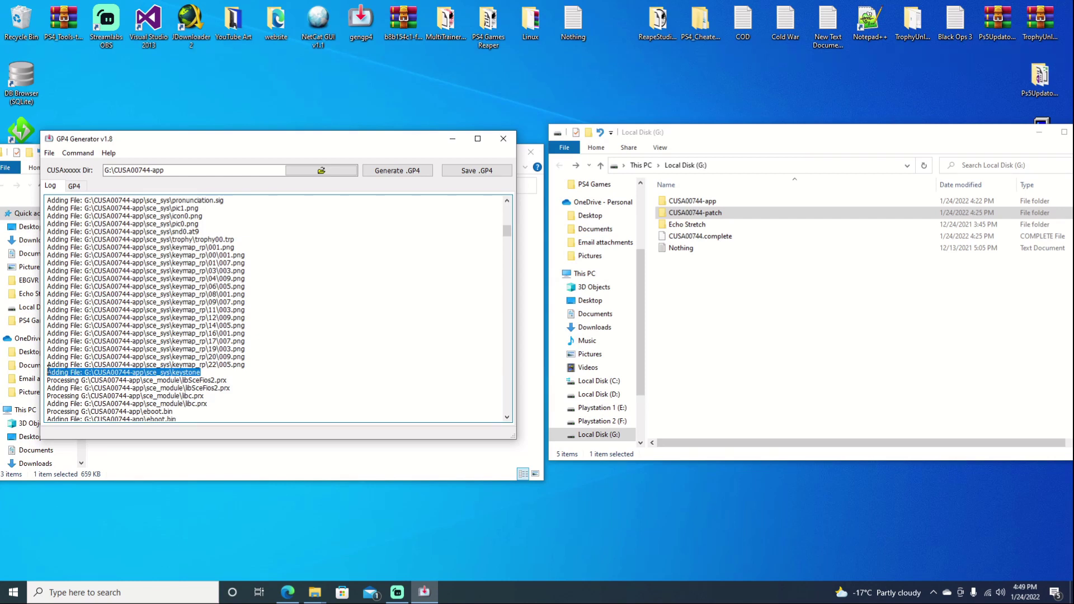
{"action": "left_click_drag", "start_coordinate": [49, 371], "coordinate": [47, 372]}
{"action": "left_click", "coordinate": [474, 172]}
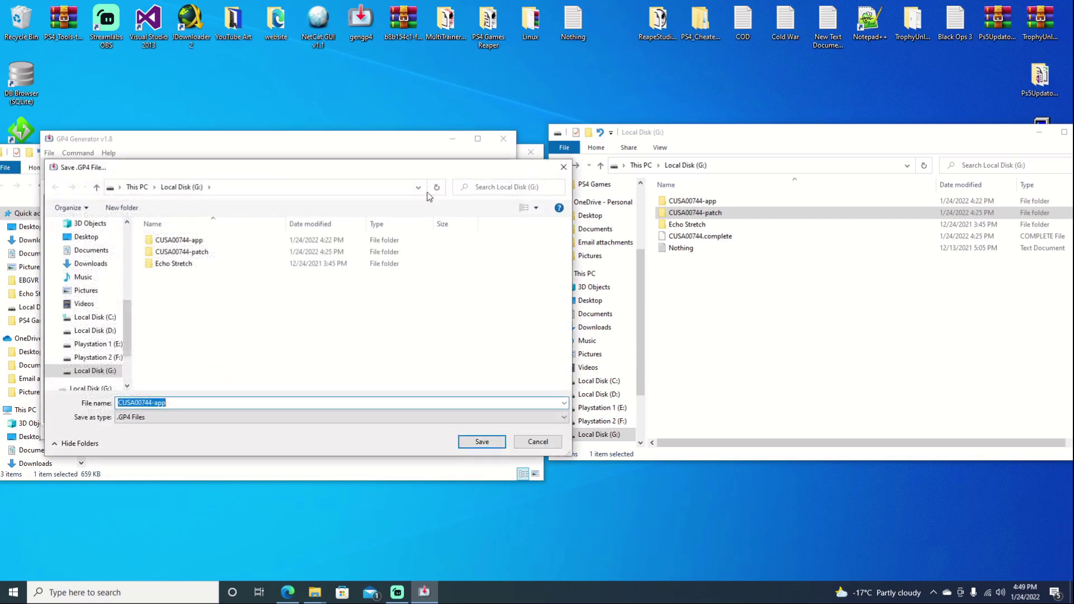
{"action": "left_click", "coordinate": [498, 445]}
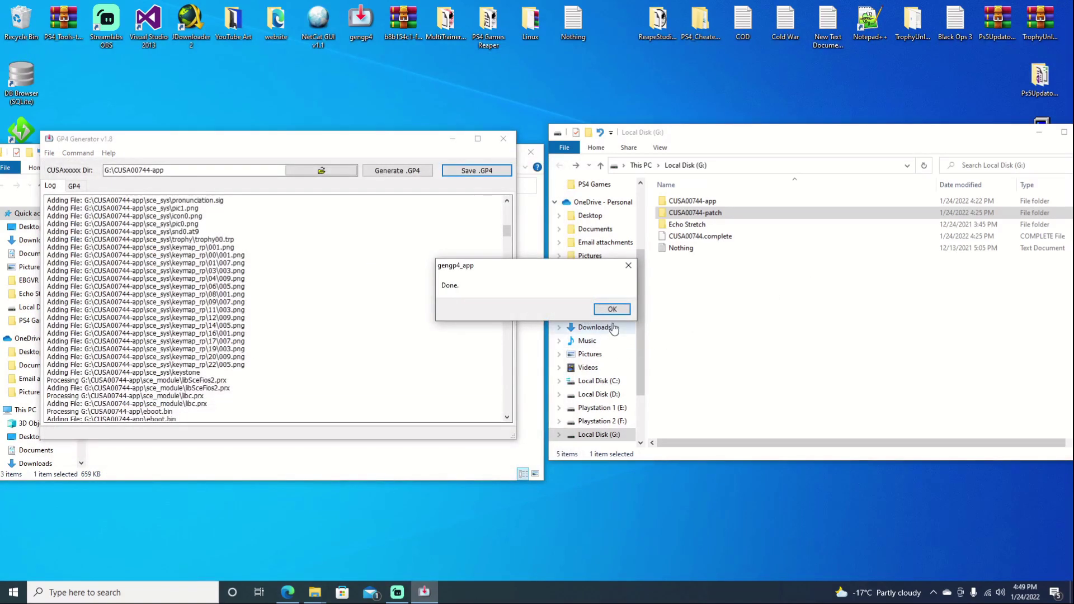
{"action": "left_click", "coordinate": [612, 309]}
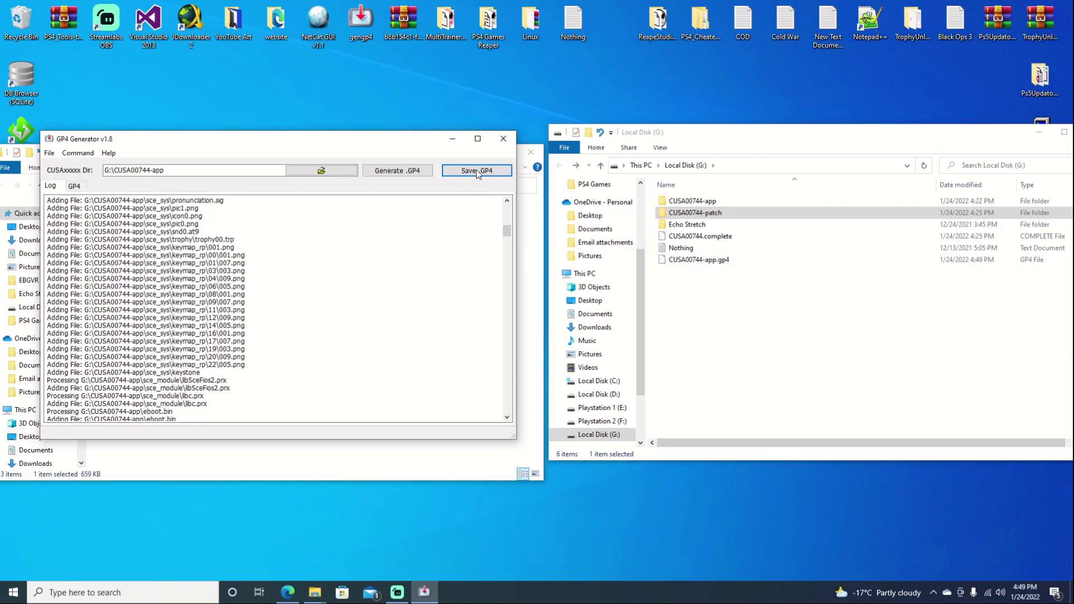
{"action": "left_click", "coordinate": [503, 138]}
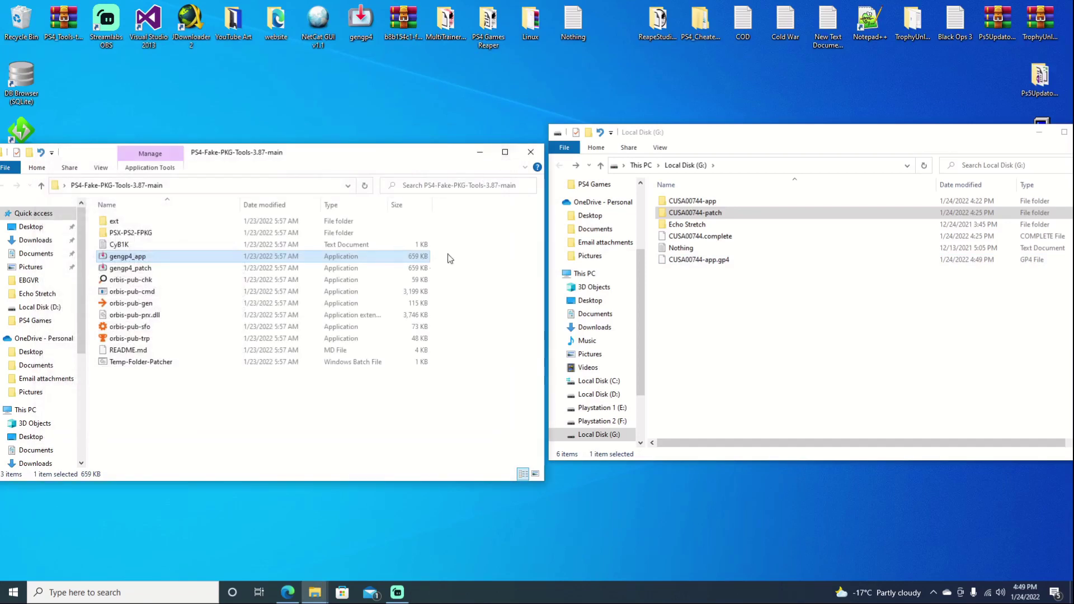
Step: Launch gengp4_patch and generate a GP4 project from the G:\CUSA00744-patch folder
{"action": "left_click", "coordinate": [132, 270]}
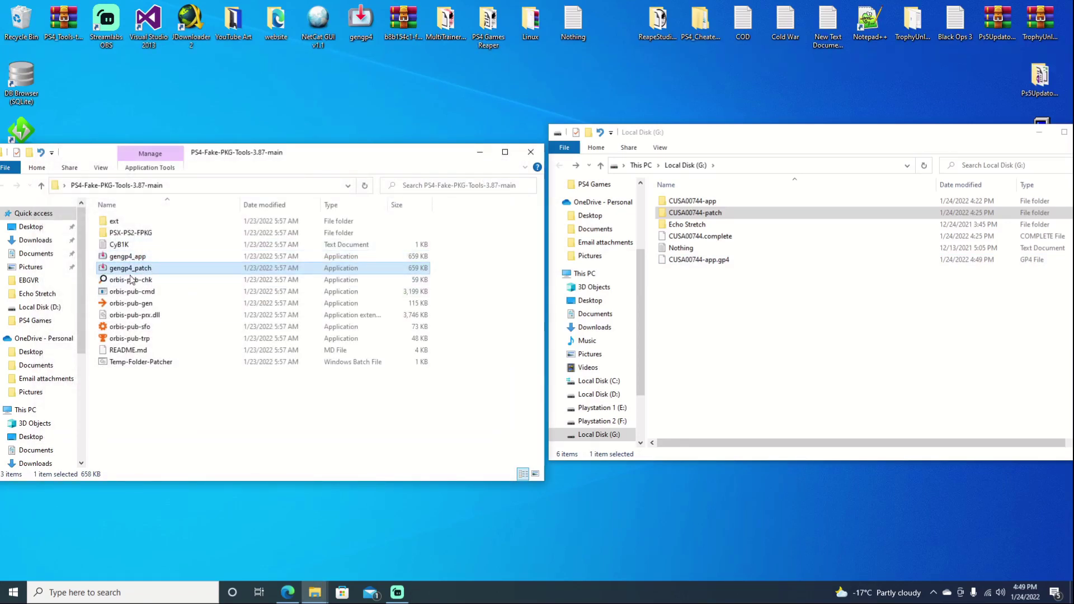
{"action": "left_click", "coordinate": [143, 255]}
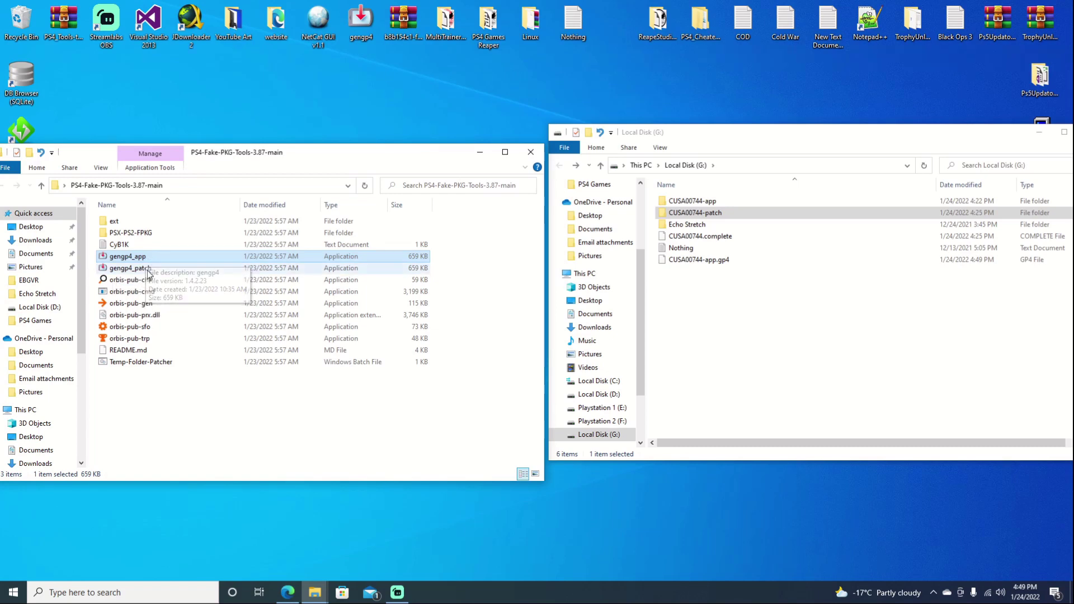
{"action": "left_click", "coordinate": [125, 271]}
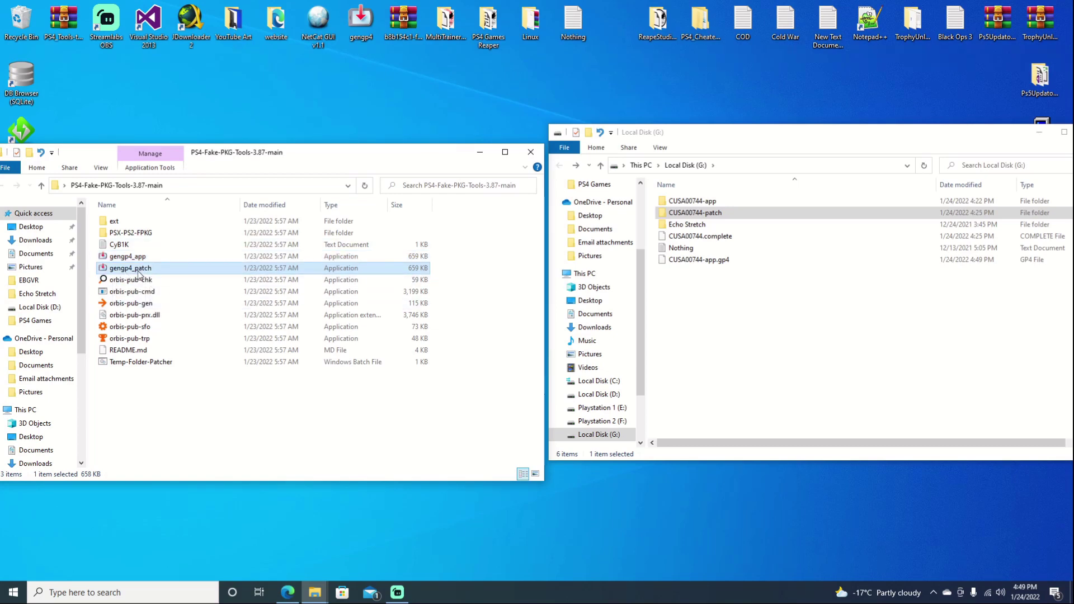
{"action": "double_click", "coordinate": [132, 272]}
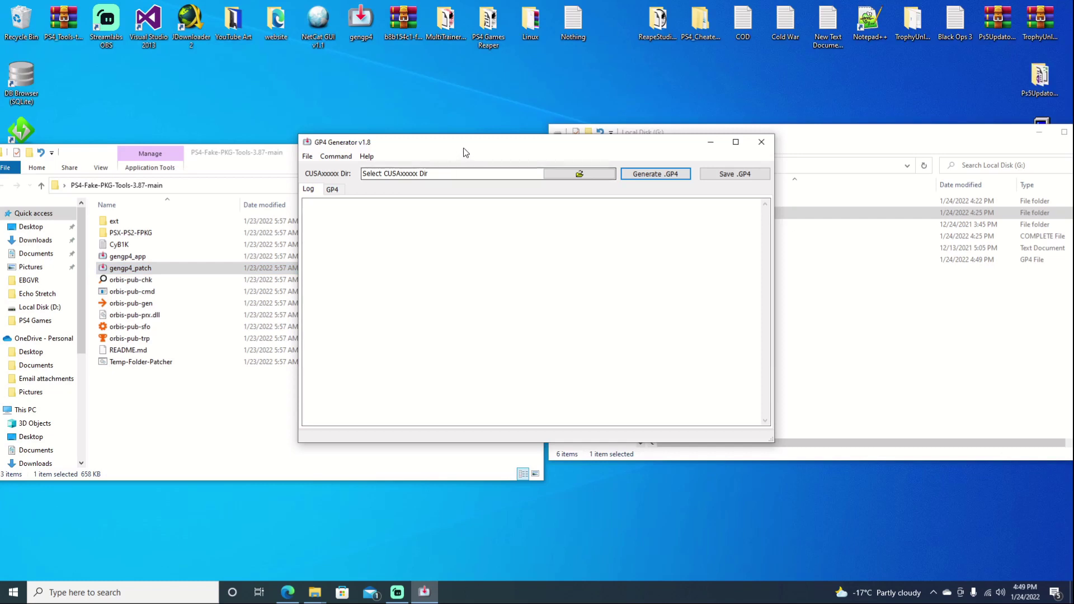
{"action": "left_click_drag", "start_coordinate": [463, 148], "coordinate": [216, 166]}
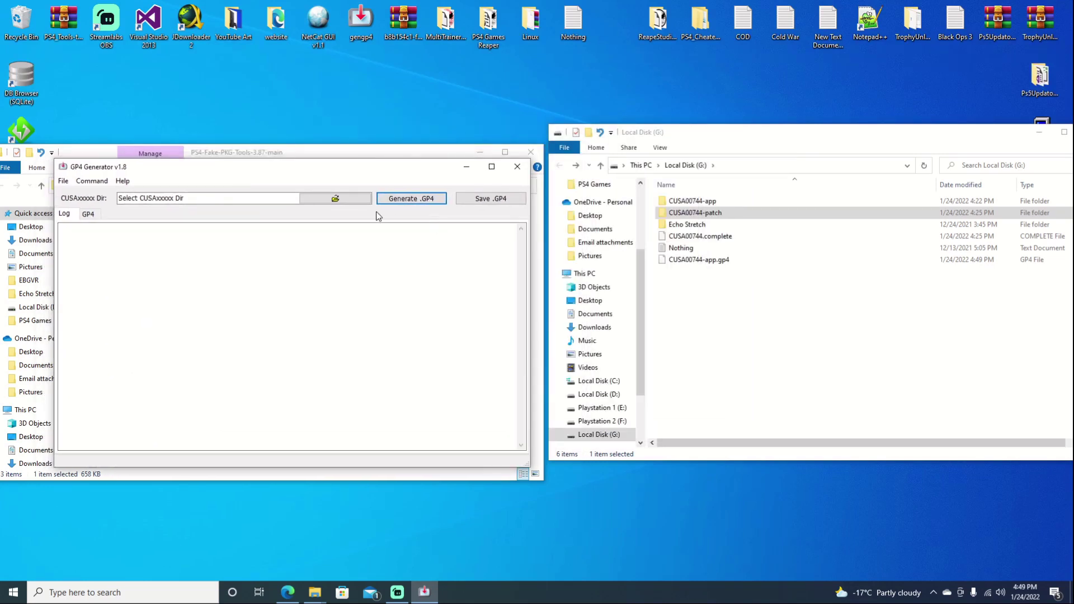
{"action": "left_click", "coordinate": [334, 199]}
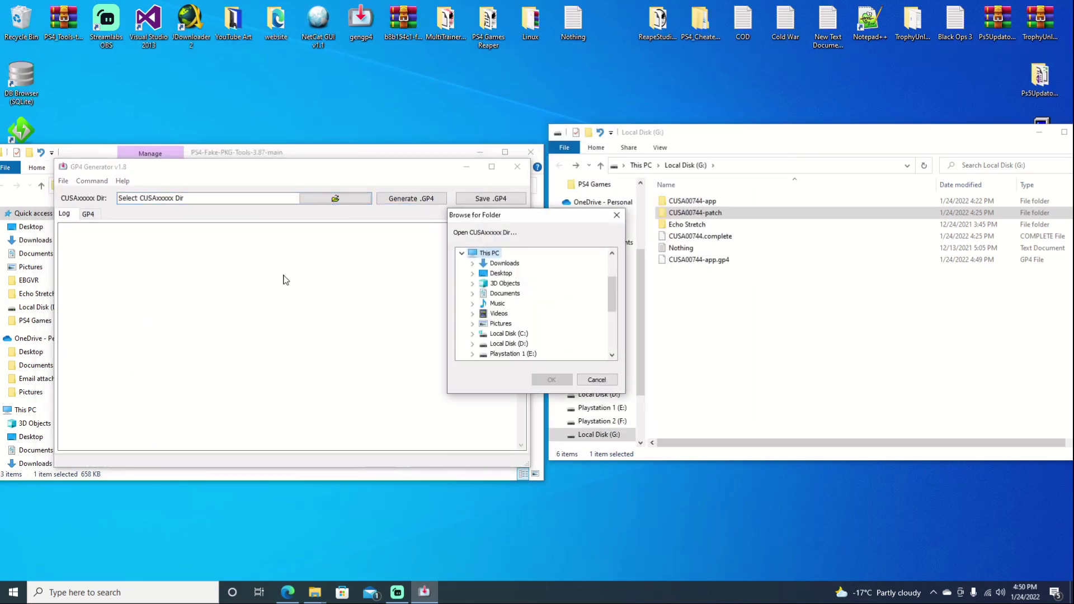
{"action": "scroll", "coordinate": [498, 316], "scroll_direction": "down", "scroll_amount": 2}
{"action": "left_click", "coordinate": [500, 314]}
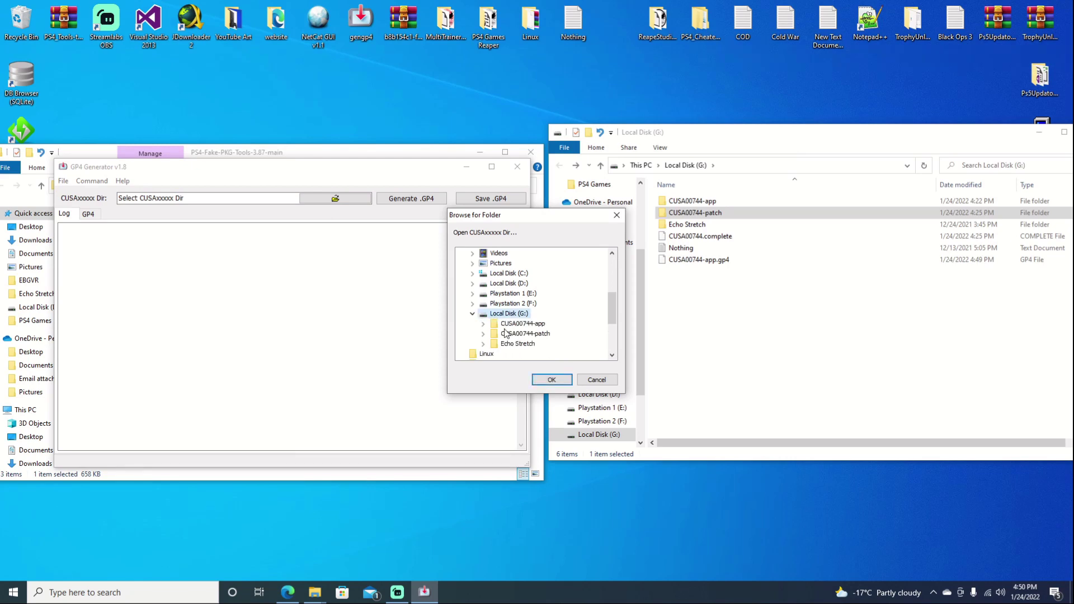
{"action": "left_click", "coordinate": [503, 332]}
{"action": "left_click", "coordinate": [552, 380]}
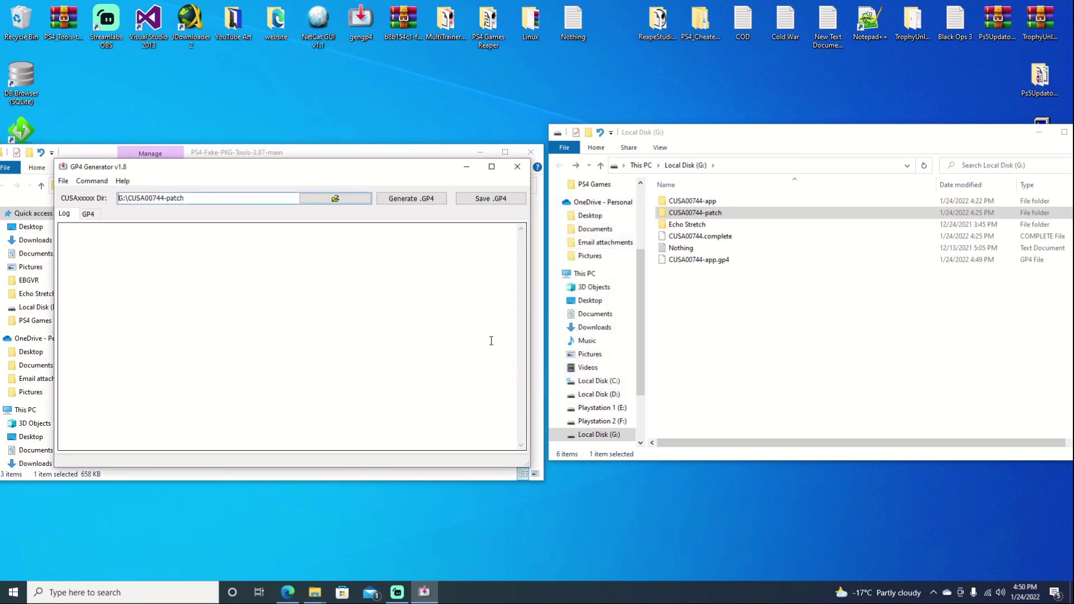
{"action": "left_click", "coordinate": [407, 203]}
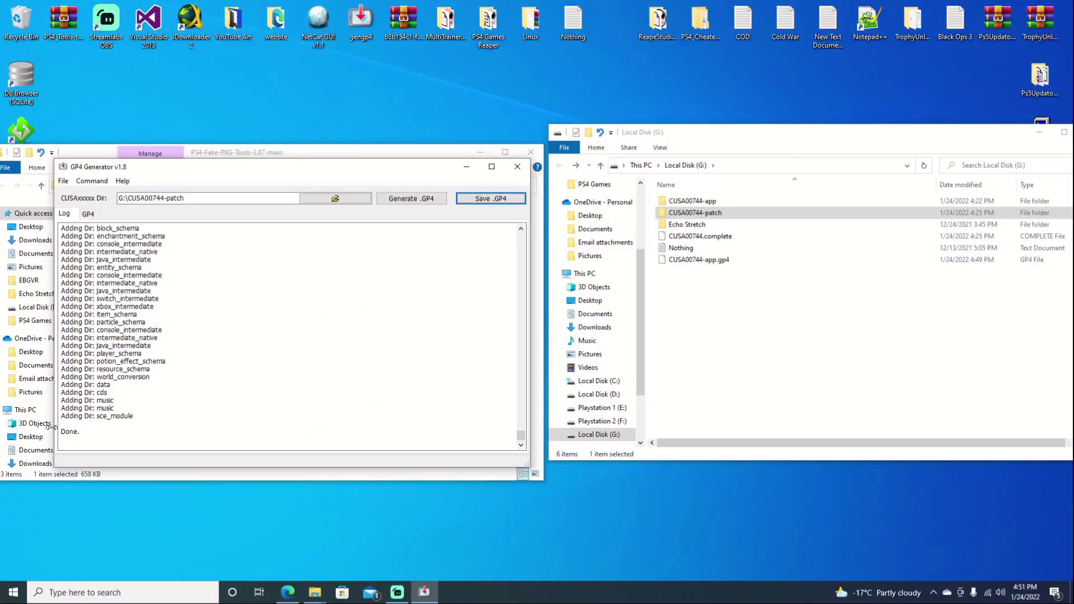
Step: Save the patch project as CUSA00744-patch on Local Disk (G:) in GP4 format and close the generator
{"action": "left_click", "coordinate": [488, 196]}
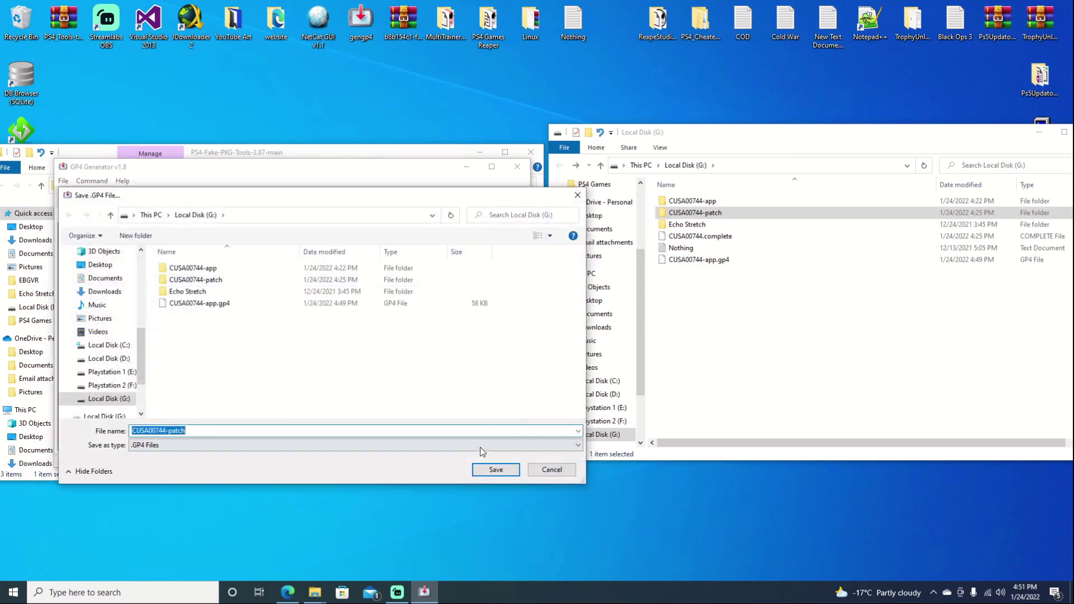
{"action": "left_click", "coordinate": [495, 470]}
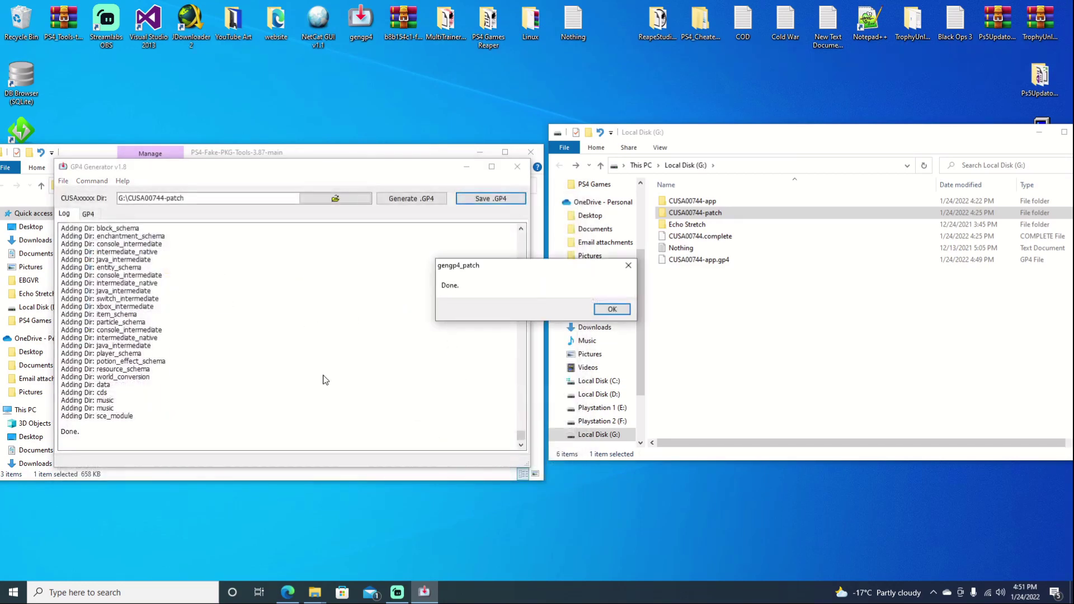
{"action": "left_click", "coordinate": [612, 309]}
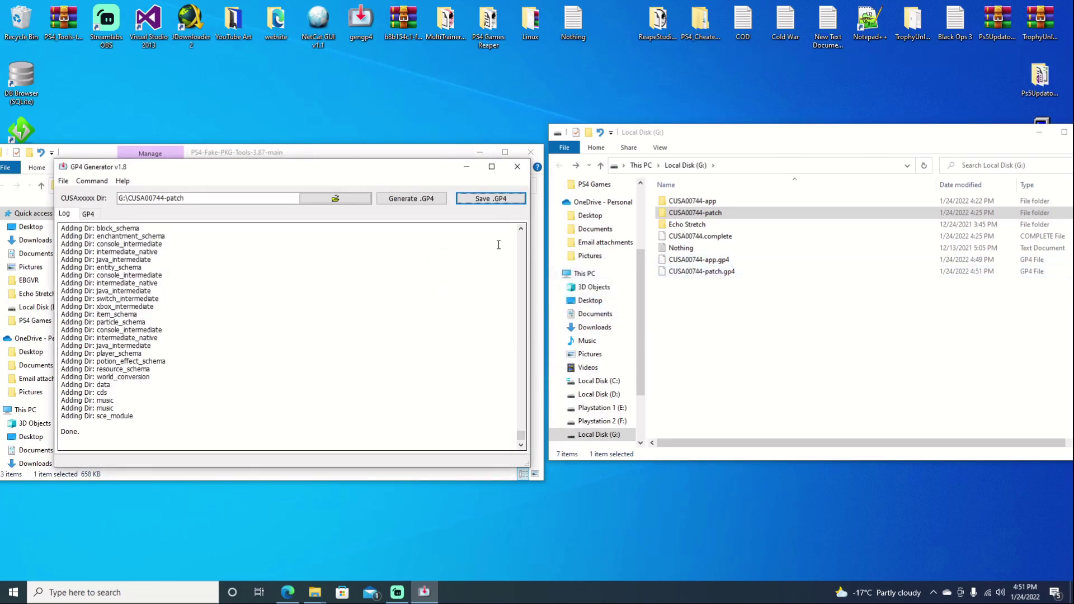
{"action": "left_click", "coordinate": [516, 170]}
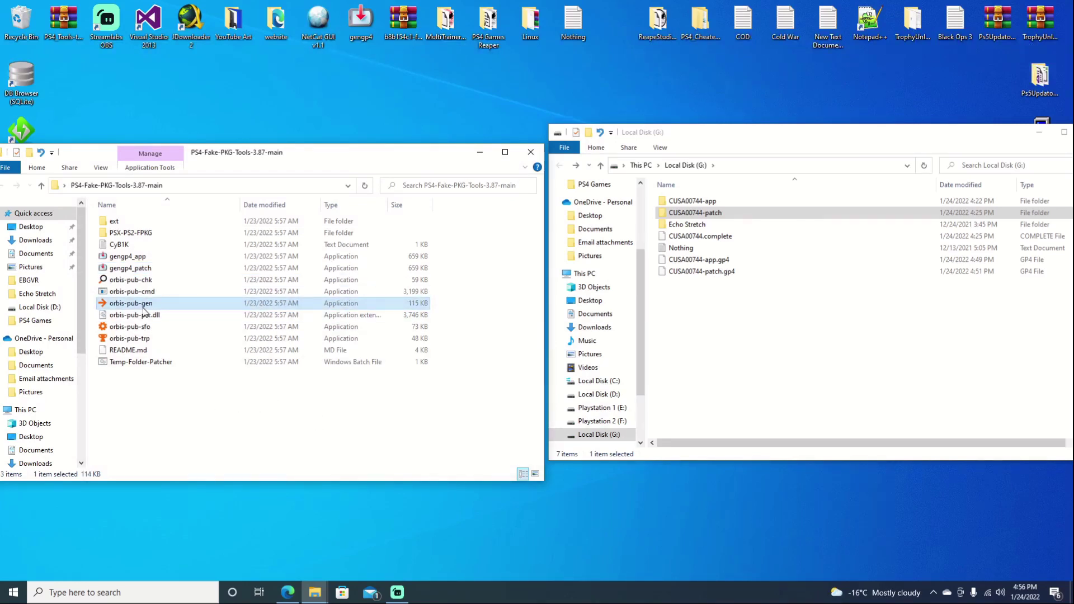
Step: Open orbis-pub-gen to check its startup warnings, dismiss them and close the program
{"action": "double_click", "coordinate": [147, 305]}
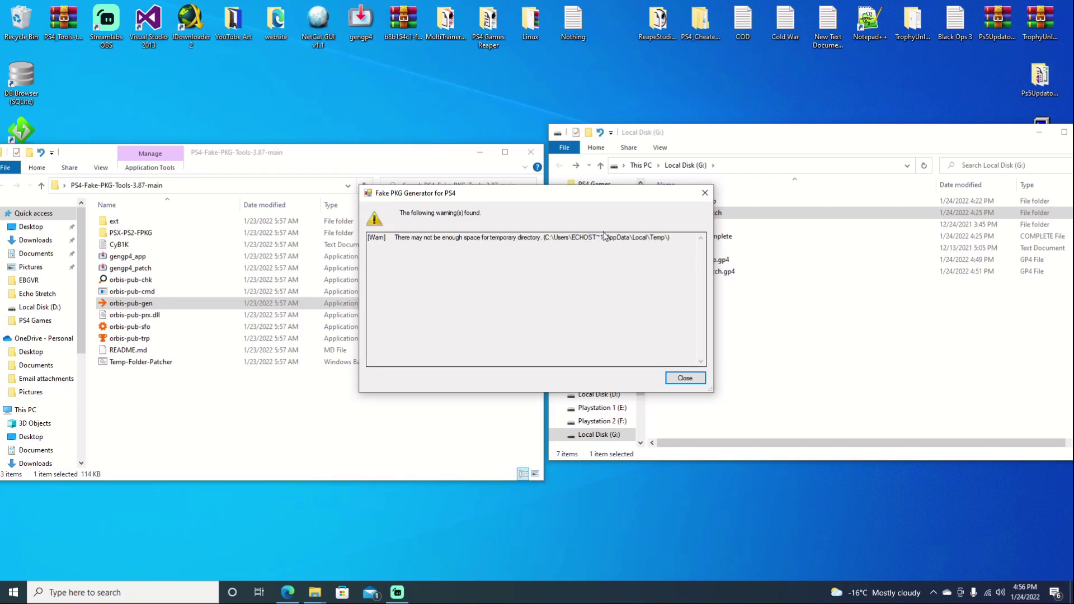
{"action": "left_click", "coordinate": [683, 377]}
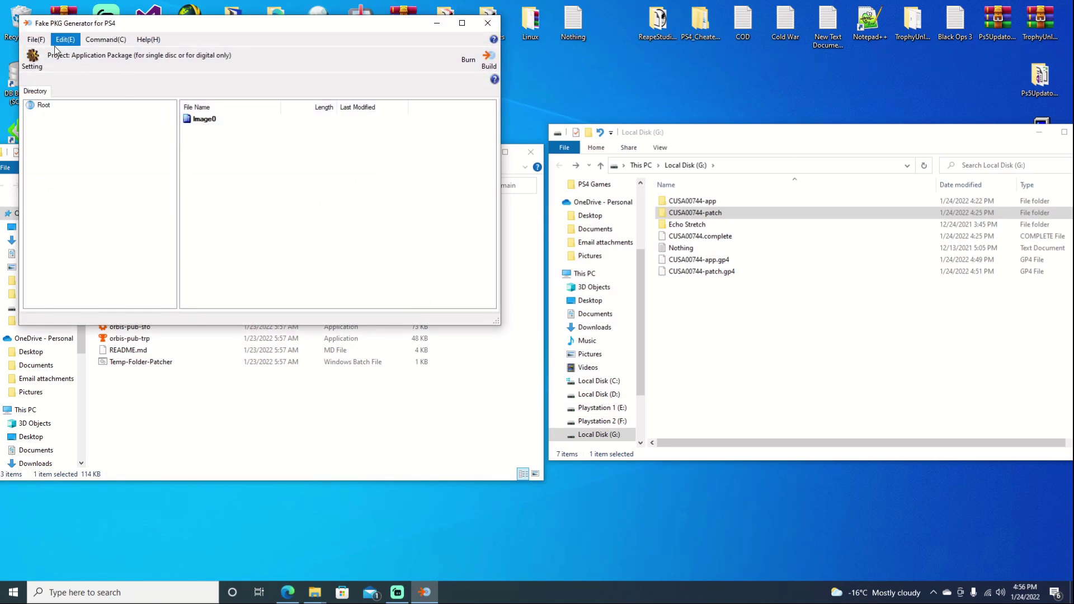
{"action": "left_click", "coordinate": [488, 23]}
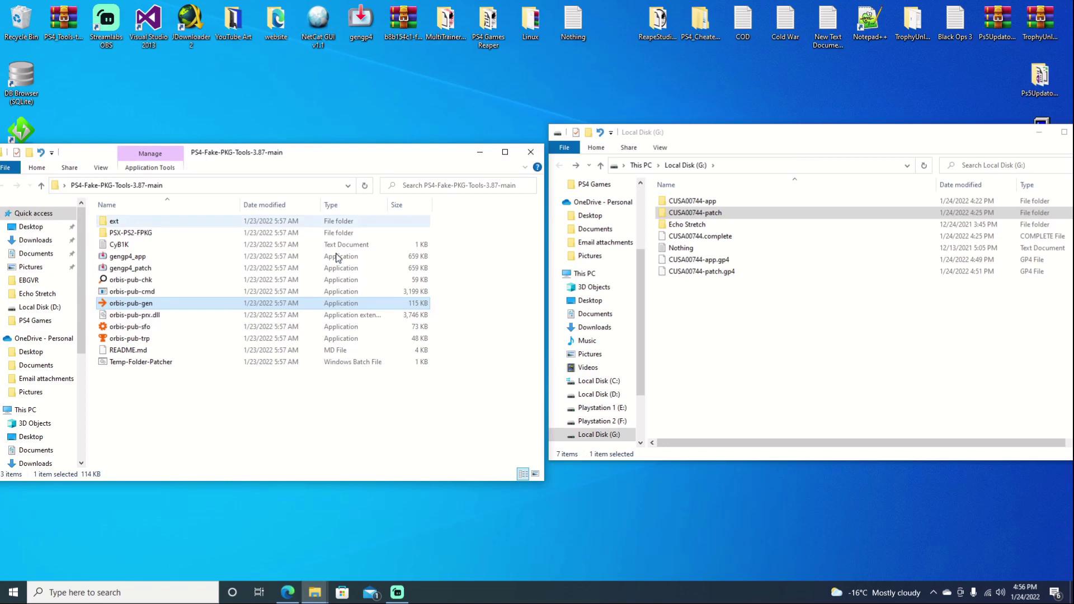
Step: Launch Temp-Folder-Patcher and create a folder named Temp on Local Disk (G:)
{"action": "left_click", "coordinate": [165, 363]}
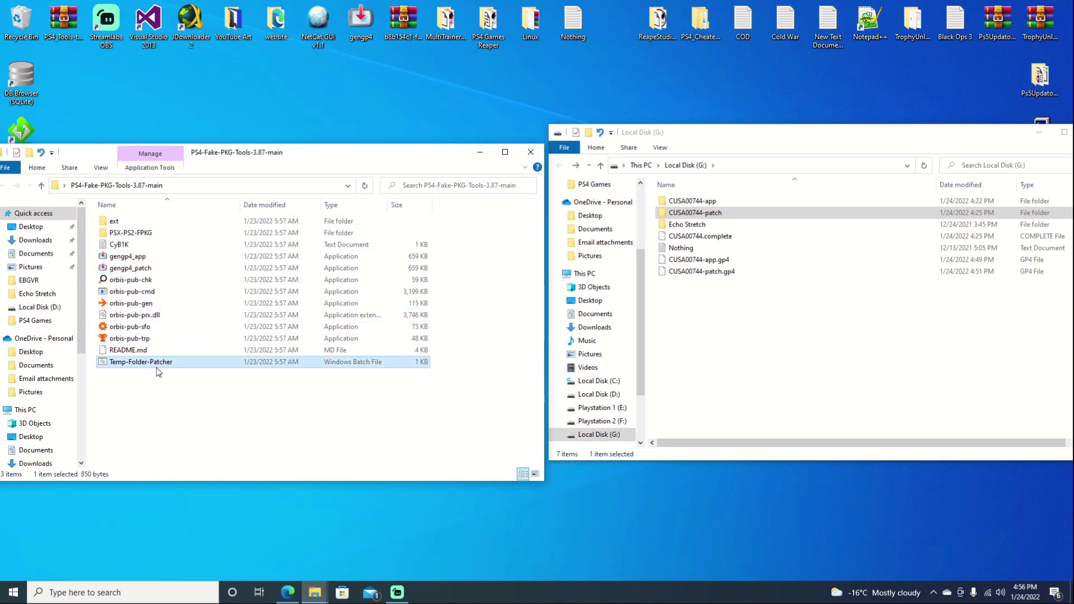
{"action": "double_click", "coordinate": [158, 365]}
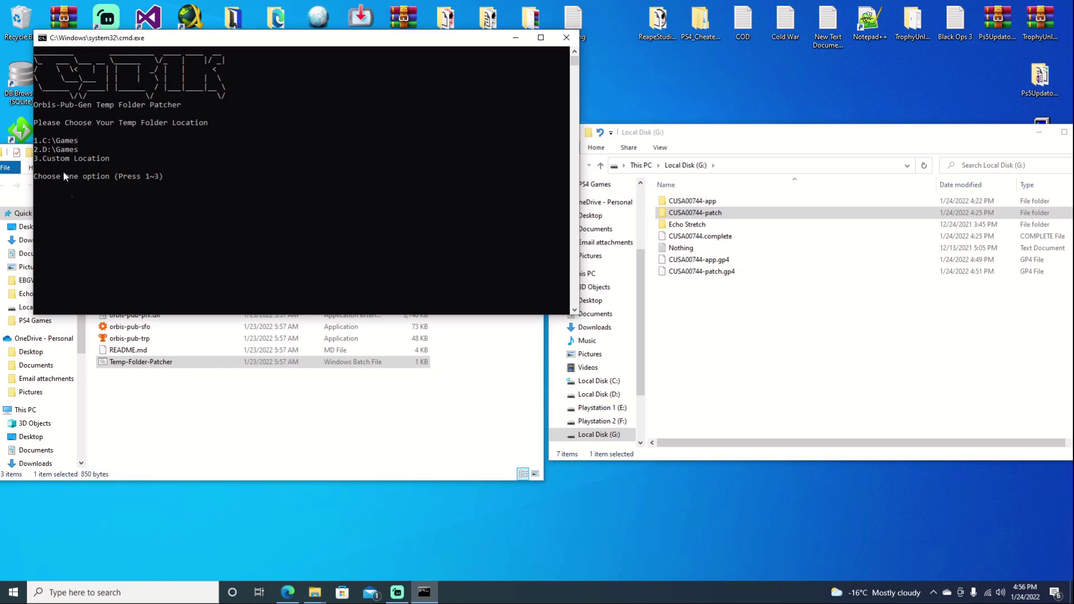
{"action": "left_click", "coordinate": [674, 311]}
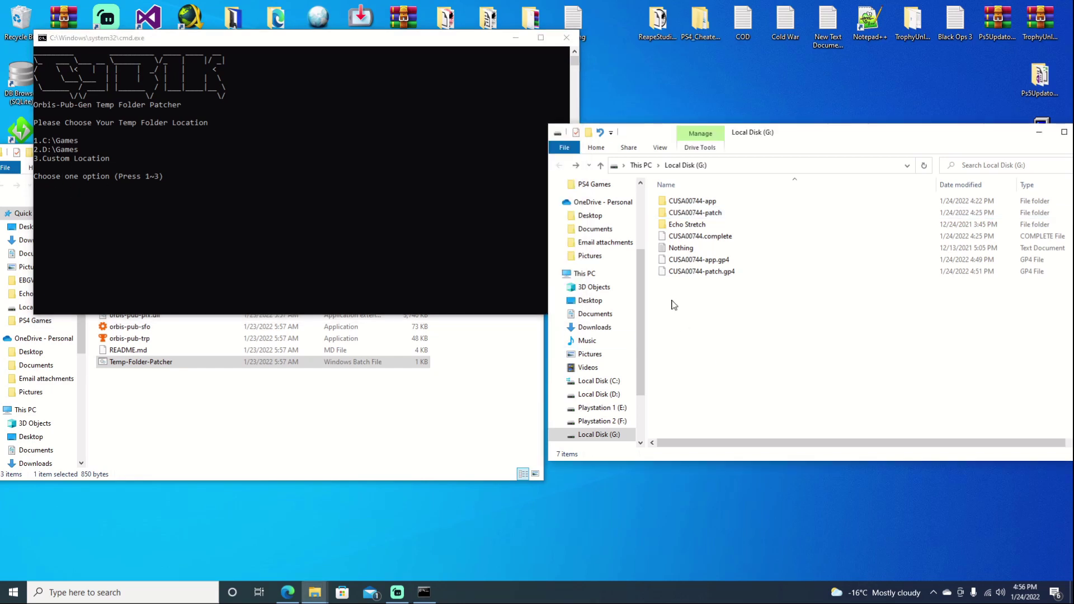
{"action": "right_click", "coordinate": [674, 304]}
{"action": "mouse_move", "coordinate": [733, 463]}
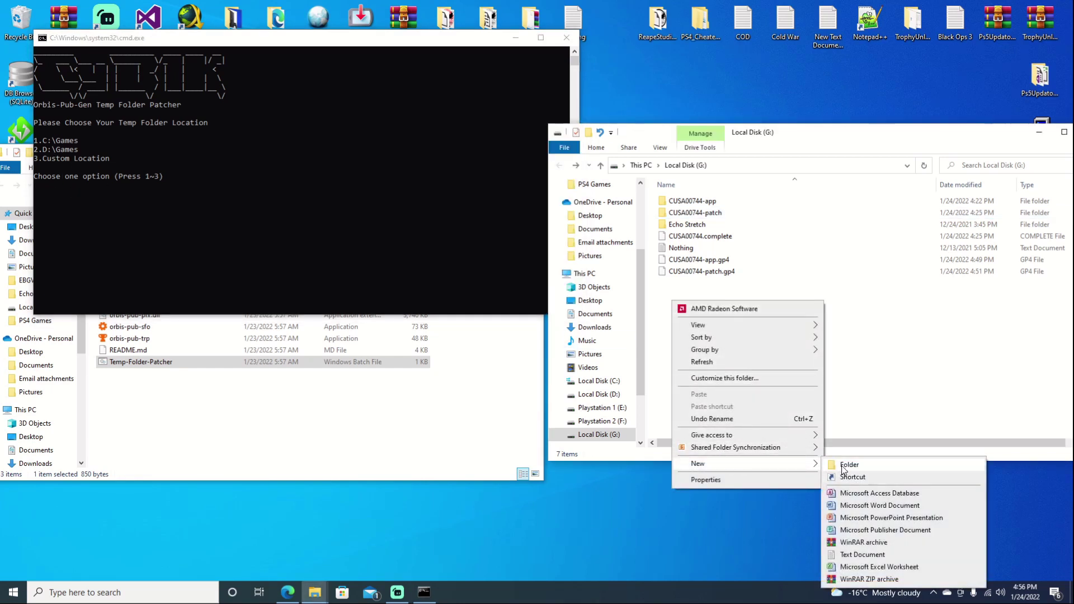
{"action": "left_click", "coordinate": [843, 466]}
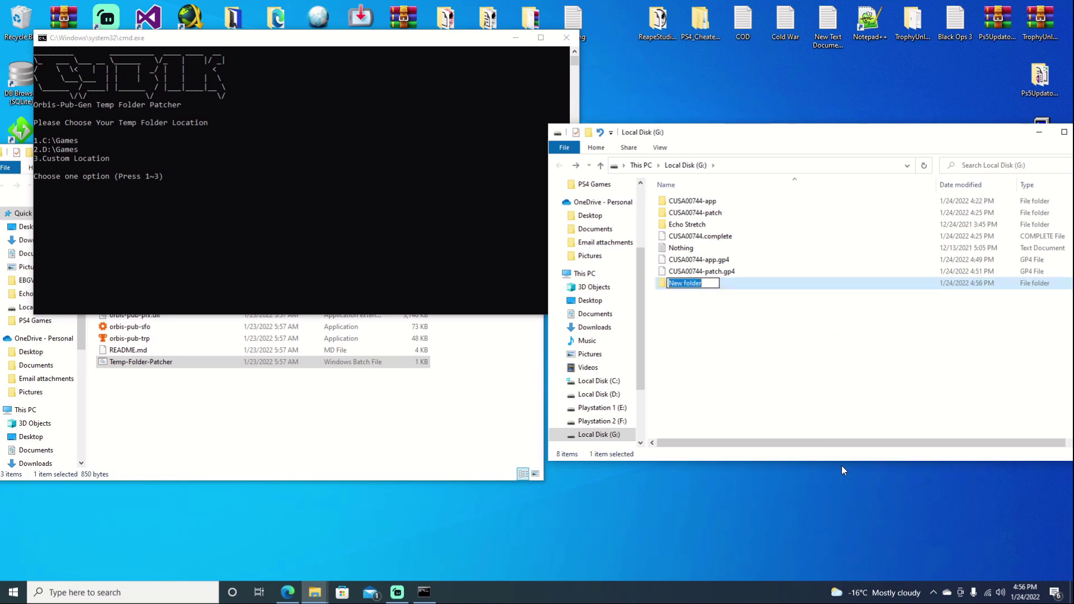
{"action": "type", "text": "Temp"}
{"action": "key", "text": "Return"}
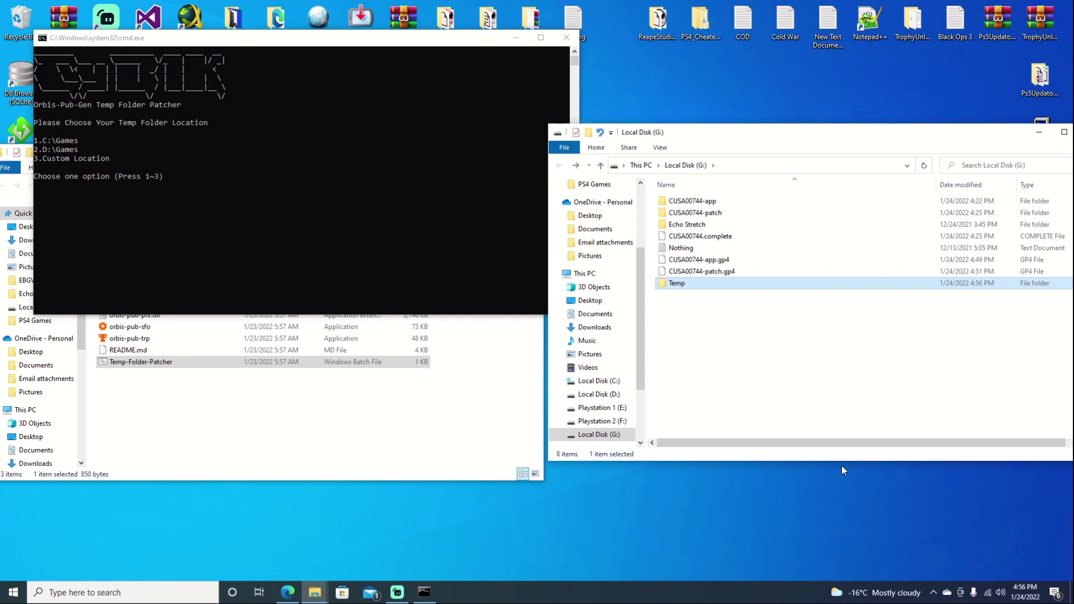
Step: Copy the new Temp folder's path and set it as the patcher's custom temp folder location, G:\Temp
{"action": "double_click", "coordinate": [697, 283]}
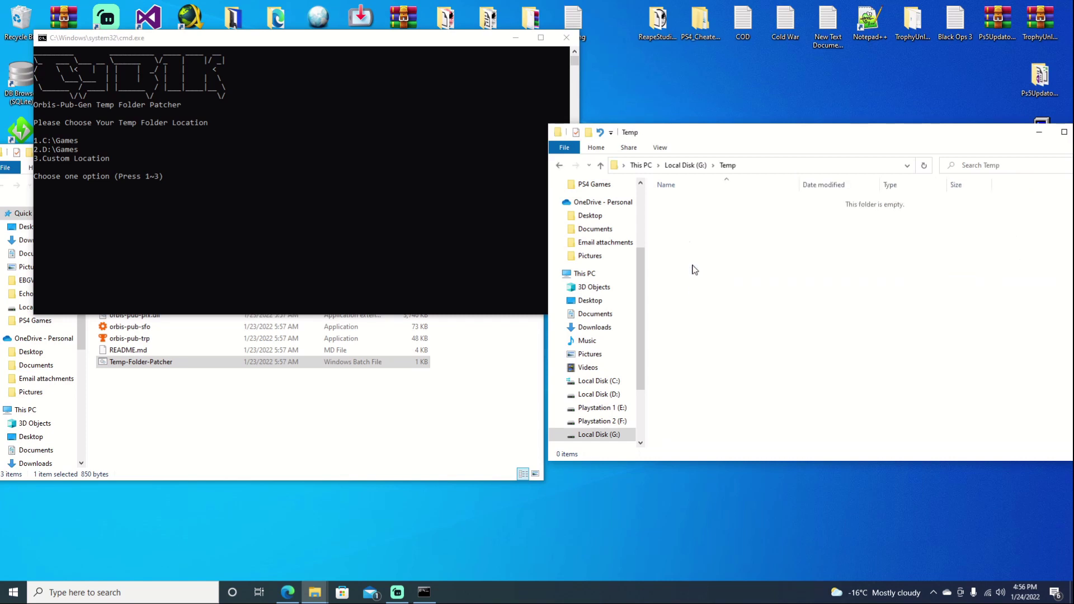
{"action": "left_click", "coordinate": [757, 166]}
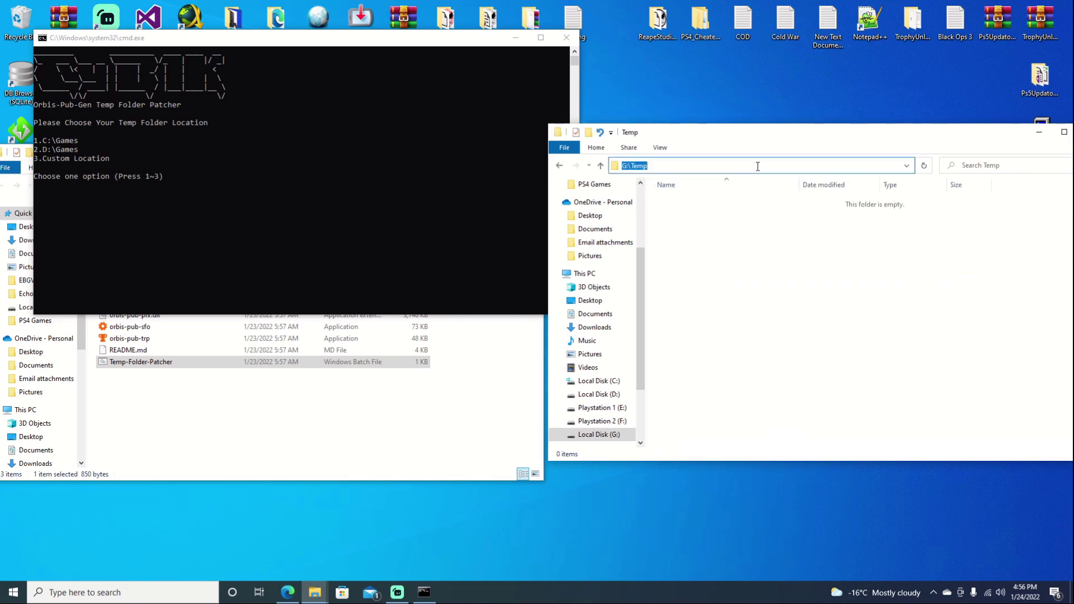
{"action": "right_click", "coordinate": [647, 167]}
{"action": "left_click", "coordinate": [662, 204]}
{"action": "left_click", "coordinate": [305, 196]}
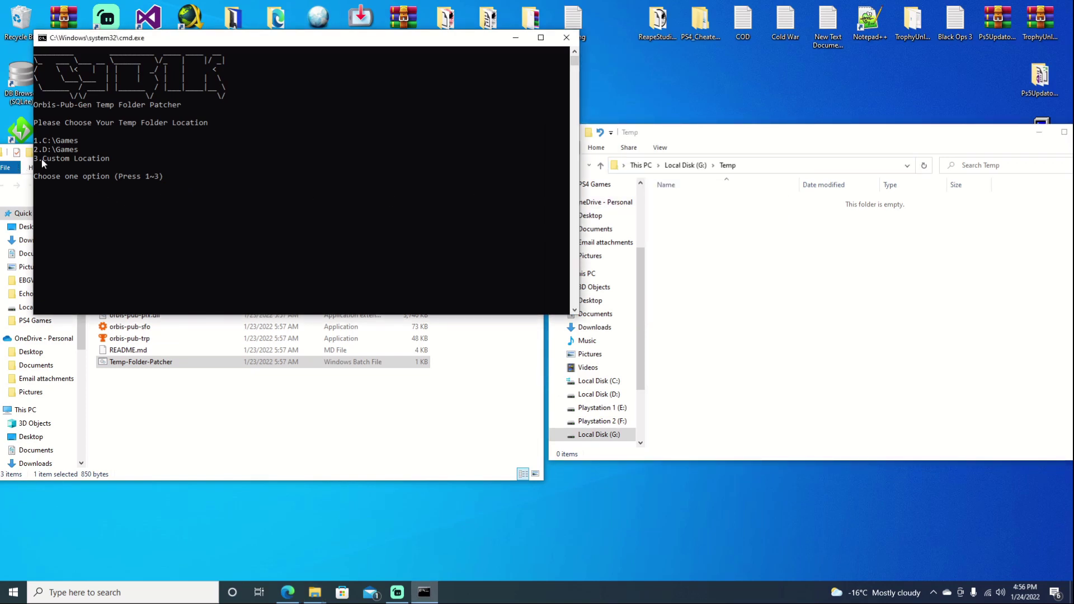
{"action": "type", "text": "3"}
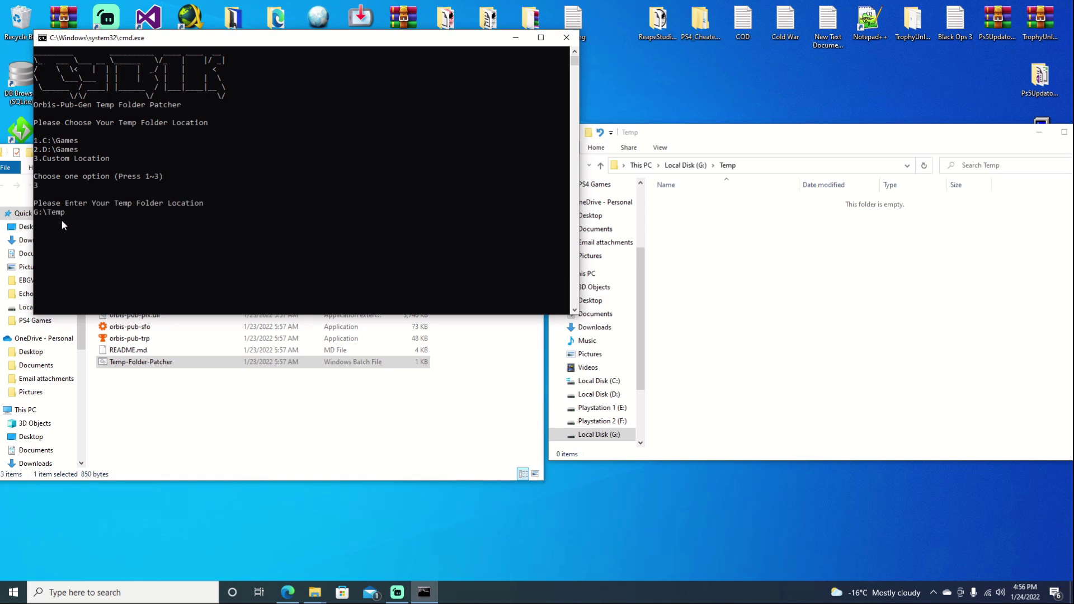
{"action": "type", "text": "G:\\Temp"}
{"action": "key", "text": "Return"}
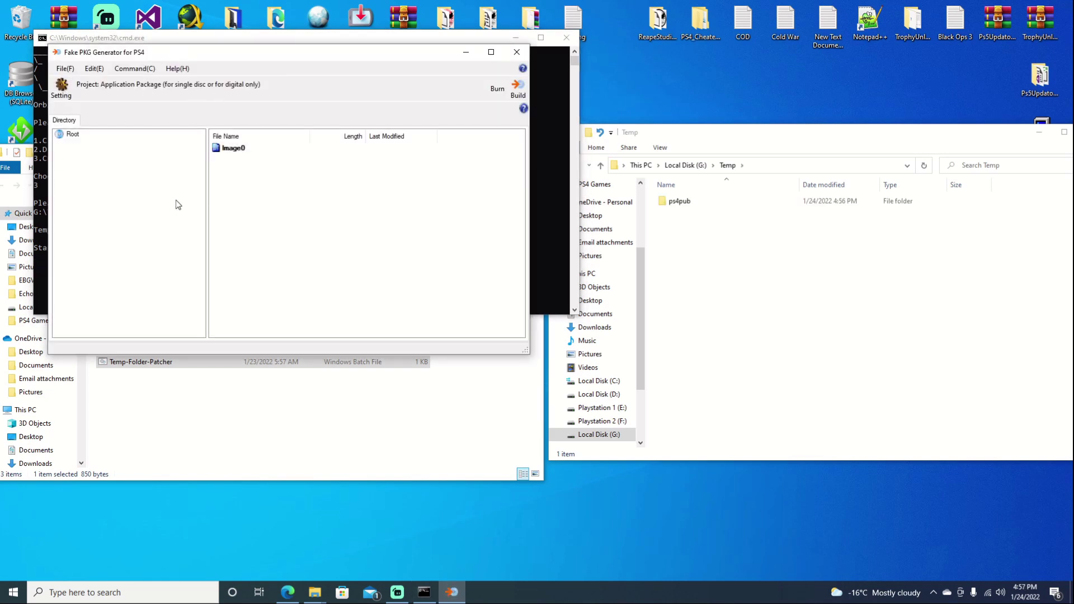
Step: Return the file window to Local Disk (G:) and open the CUSA00744-app.gp4 project in the Fake PKG Generator
{"action": "left_click", "coordinate": [678, 203]}
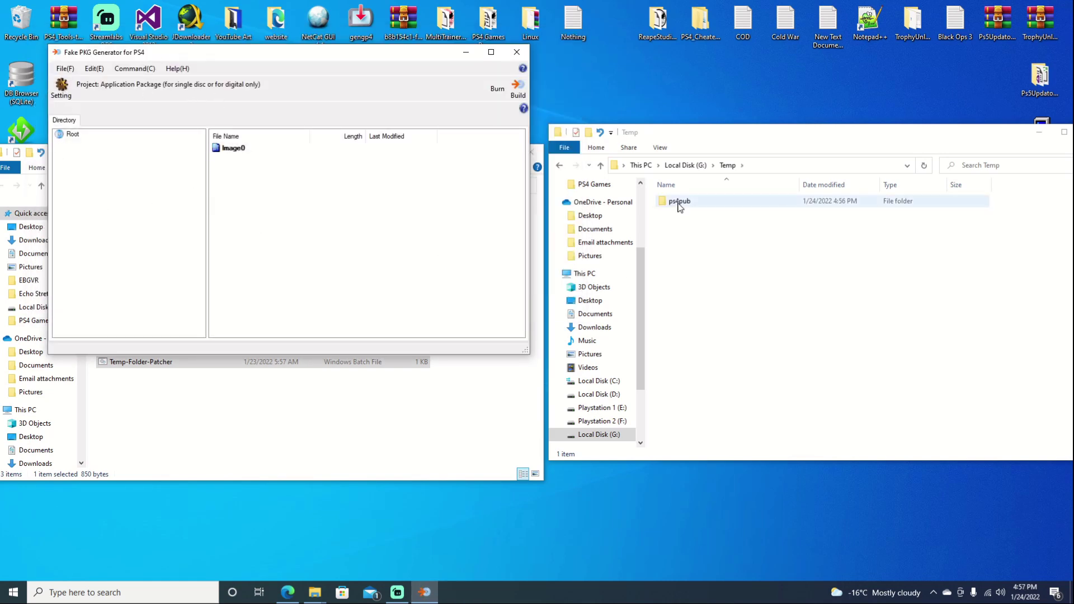
{"action": "left_click", "coordinate": [560, 166]}
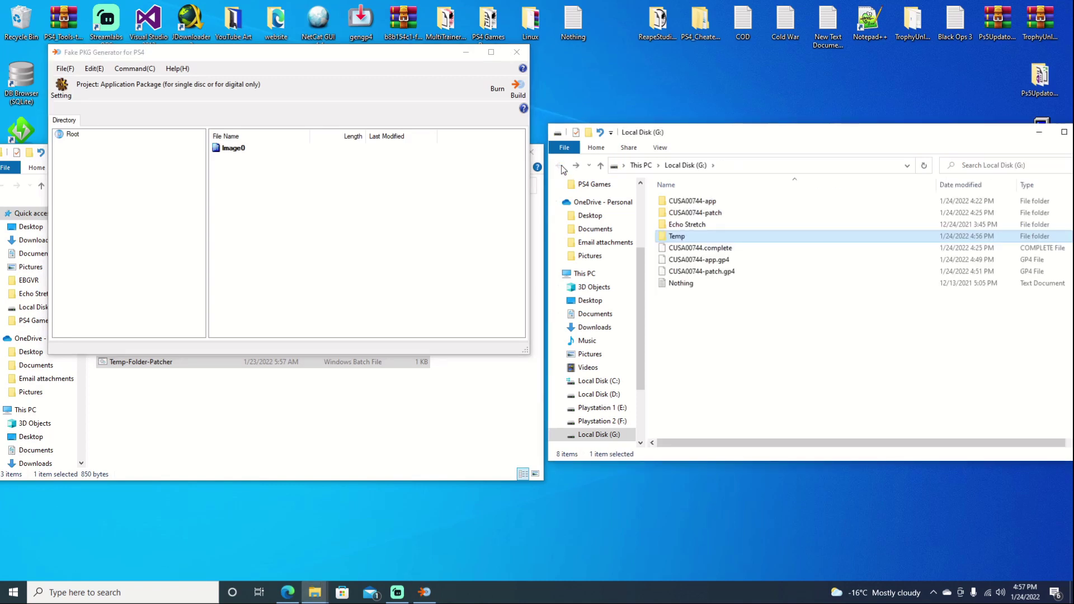
{"action": "left_click", "coordinate": [63, 74]}
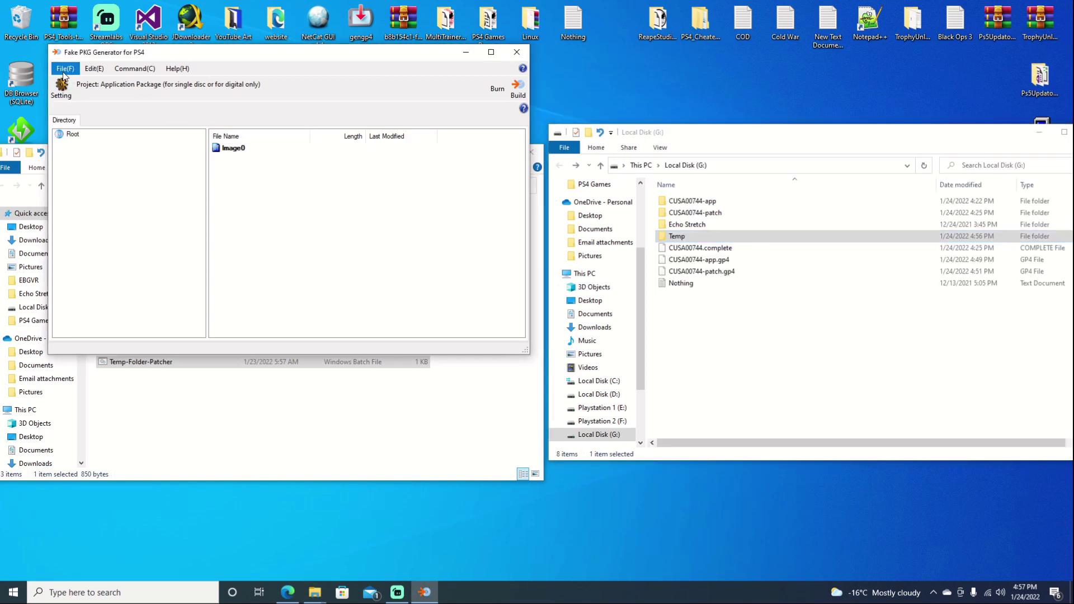
{"action": "left_click", "coordinate": [65, 75]}
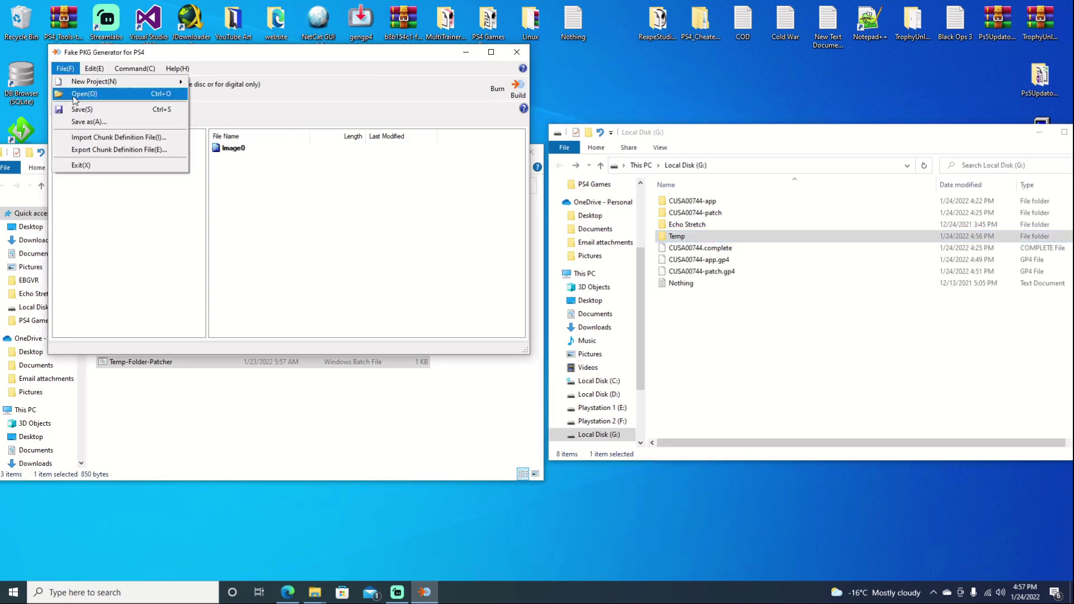
{"action": "left_click", "coordinate": [84, 90]}
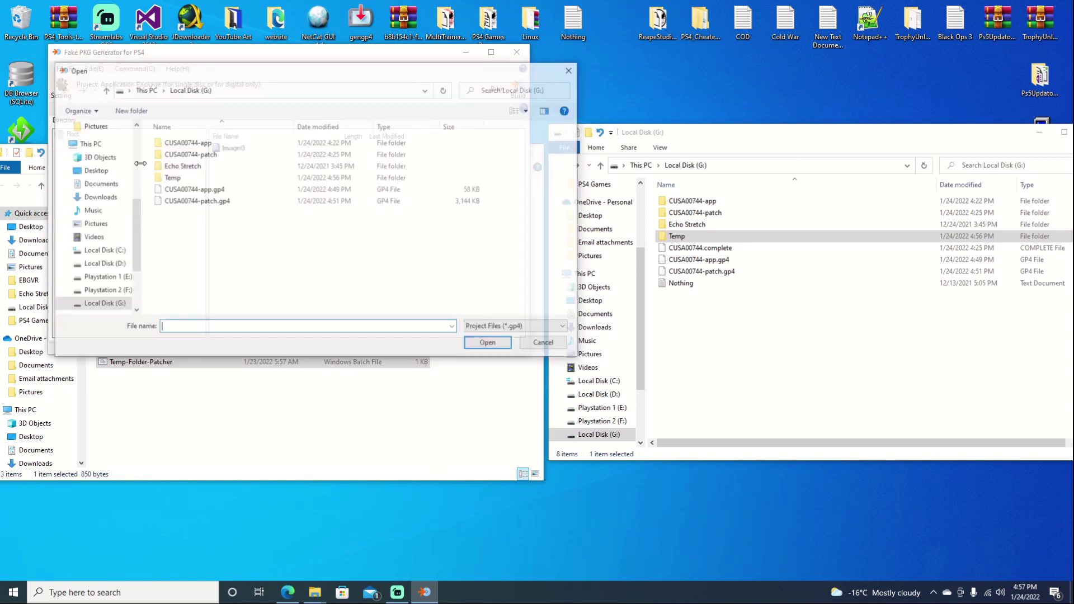
{"action": "double_click", "coordinate": [187, 193]}
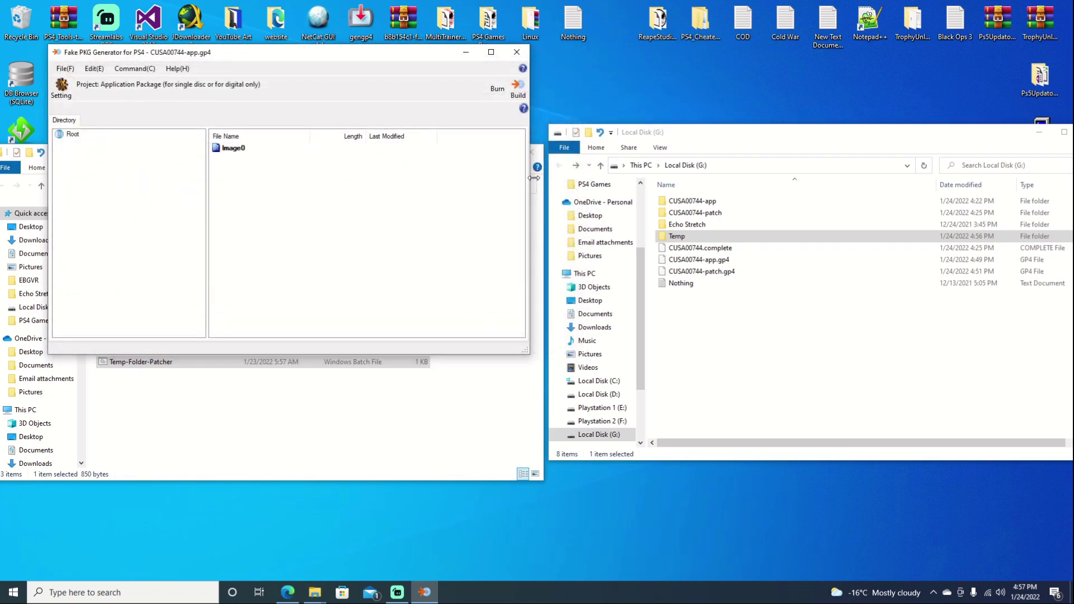
Step: Build the app package to G:\UP4433-CUSA00744_00-MINECRAFTPS40000-A0100-V0102.pkg and close the build log
{"action": "left_click", "coordinate": [510, 92]}
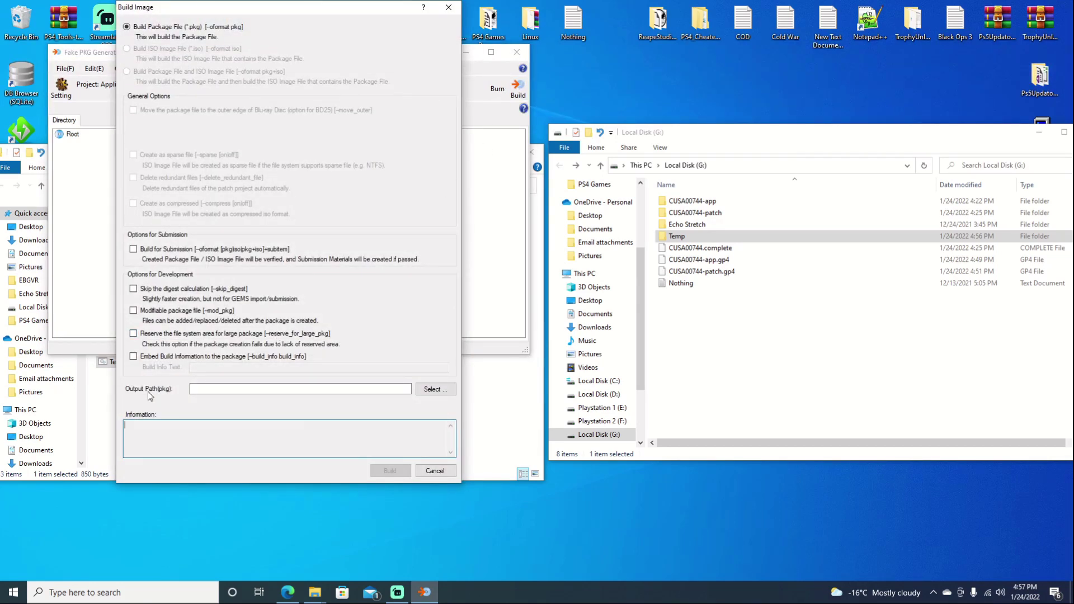
{"action": "left_click", "coordinate": [432, 389]}
{"action": "left_click", "coordinate": [538, 301]}
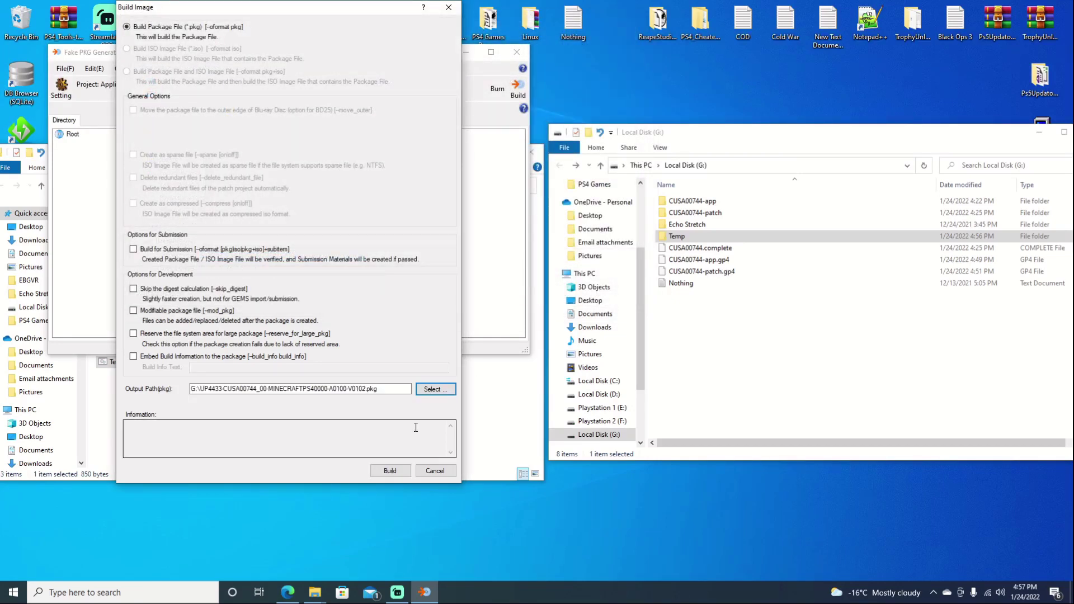
{"action": "left_click", "coordinate": [383, 474]}
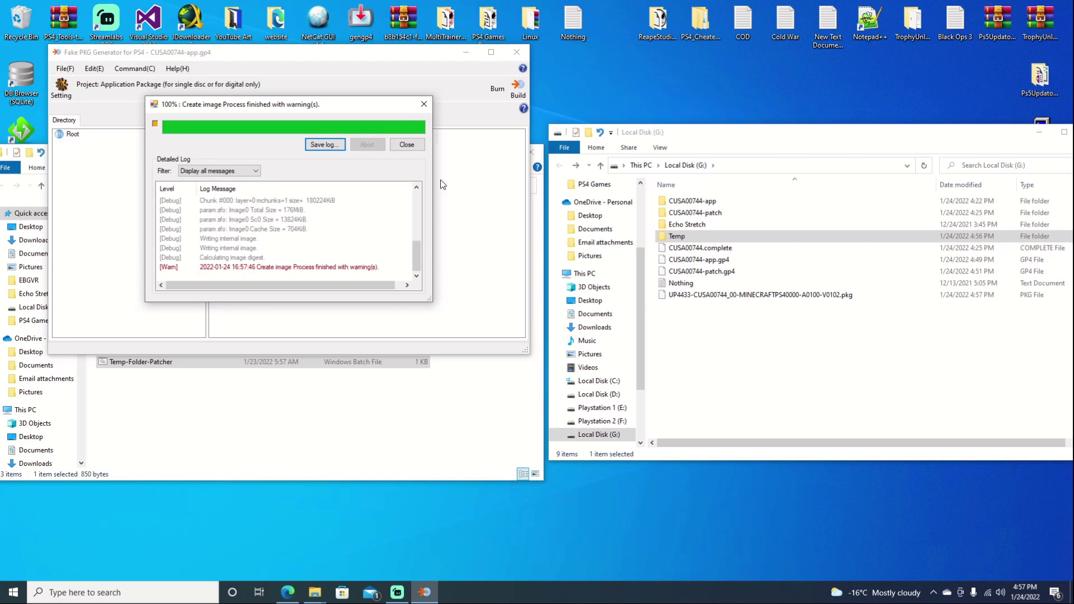
{"action": "left_click", "coordinate": [405, 148]}
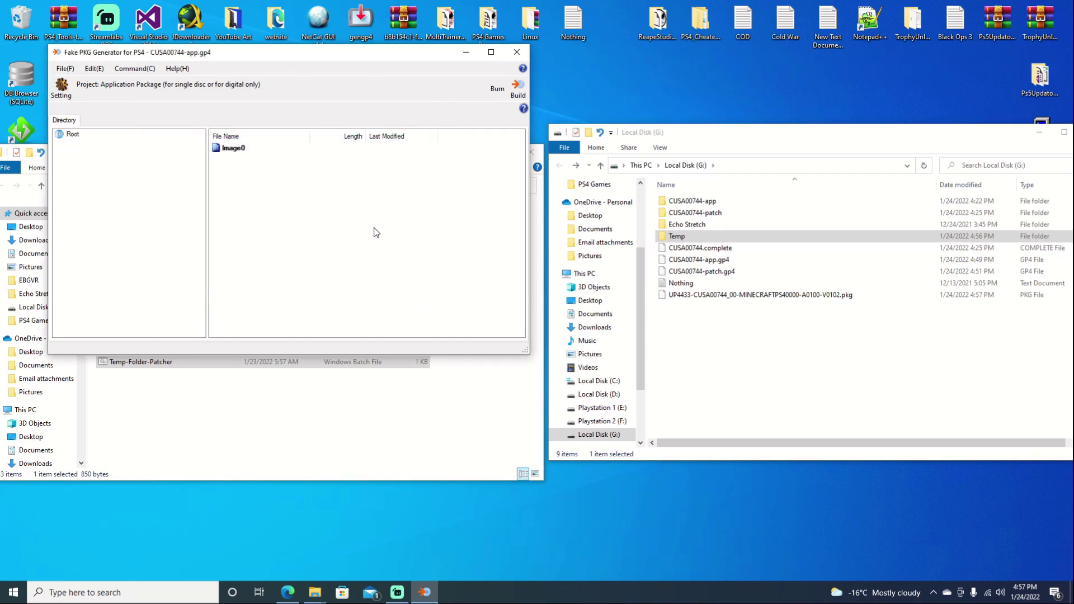
Step: Open the CUSA00744-patch.gp4 project and select the built app package on Local Disk (G:) to check its file name
{"action": "left_click", "coordinate": [65, 69]}
{"action": "left_click", "coordinate": [86, 93]}
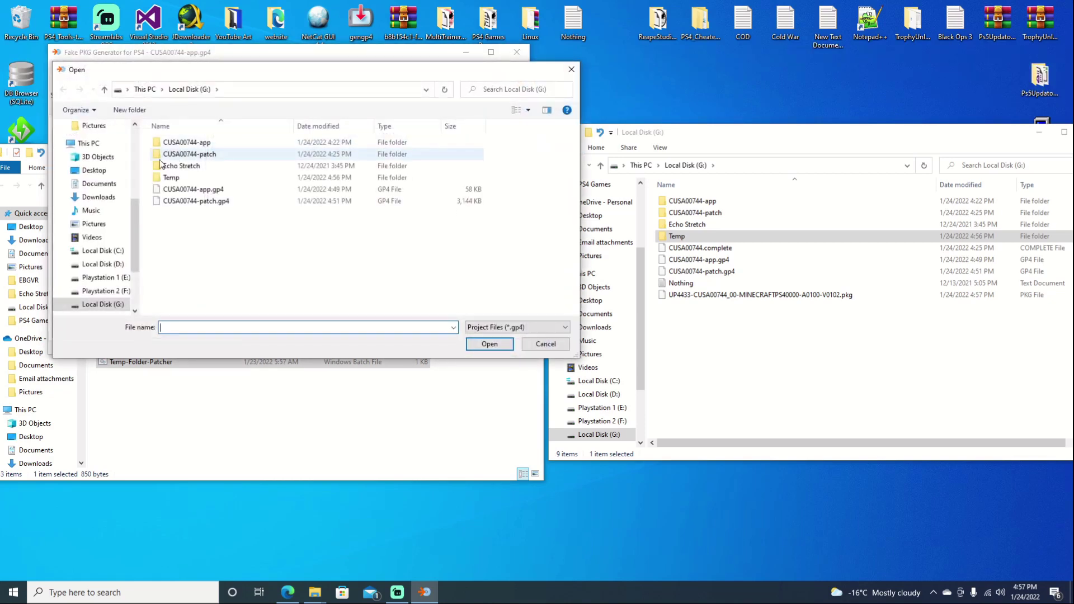
{"action": "double_click", "coordinate": [196, 204]}
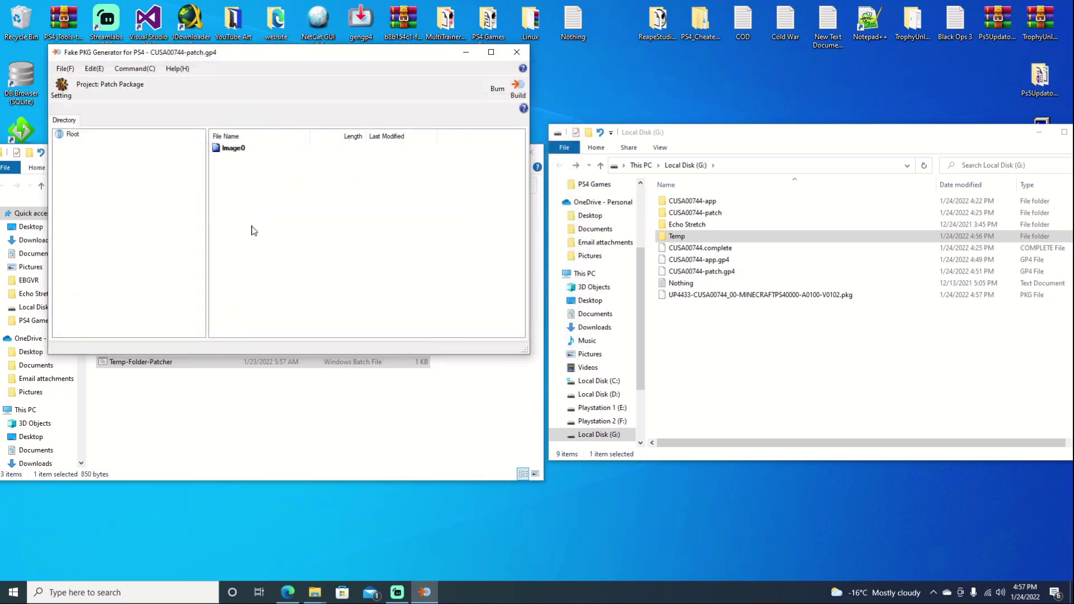
{"action": "left_click", "coordinate": [741, 296]}
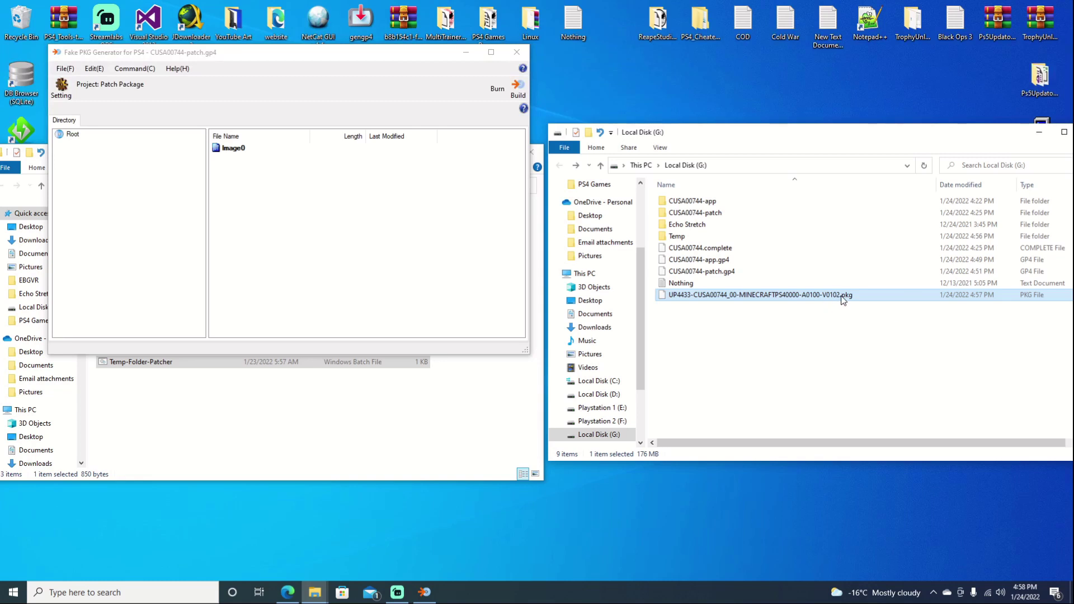
Step: Try to build the patch package to G:\UP4433-CUSA00744_00-MINECRAFTPS40000-A0235-V0100.pkg
{"action": "left_click", "coordinate": [518, 92]}
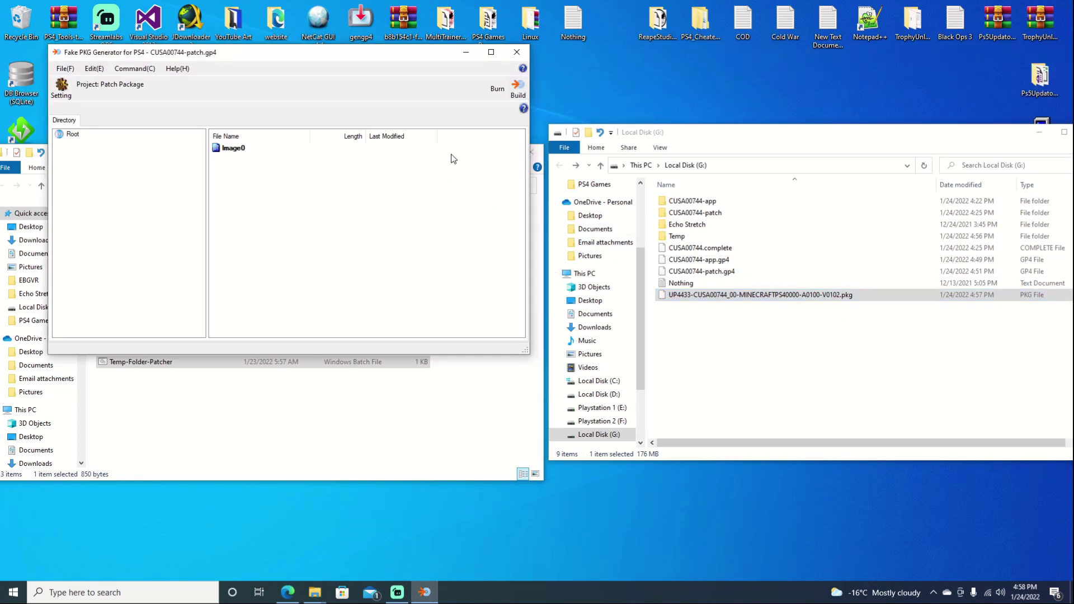
{"action": "left_click", "coordinate": [518, 88]}
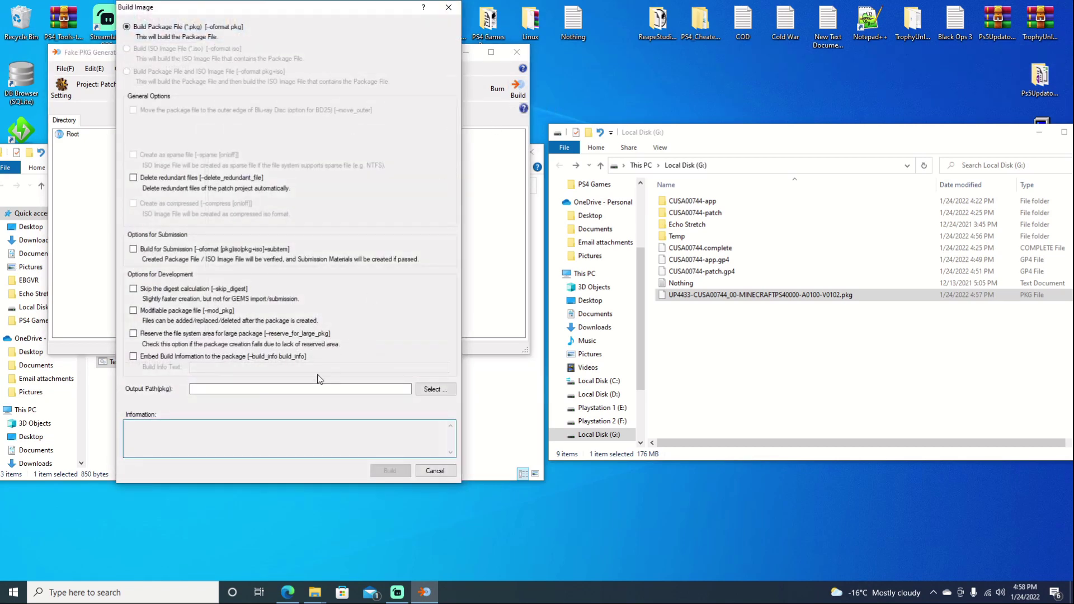
{"action": "left_click", "coordinate": [434, 389]}
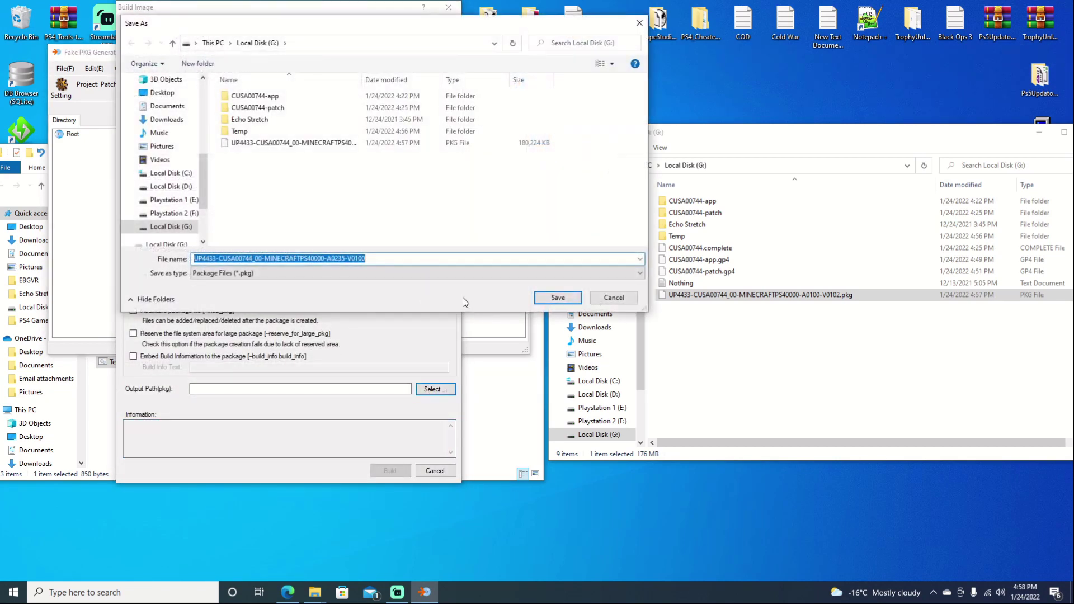
{"action": "left_click", "coordinate": [538, 299]}
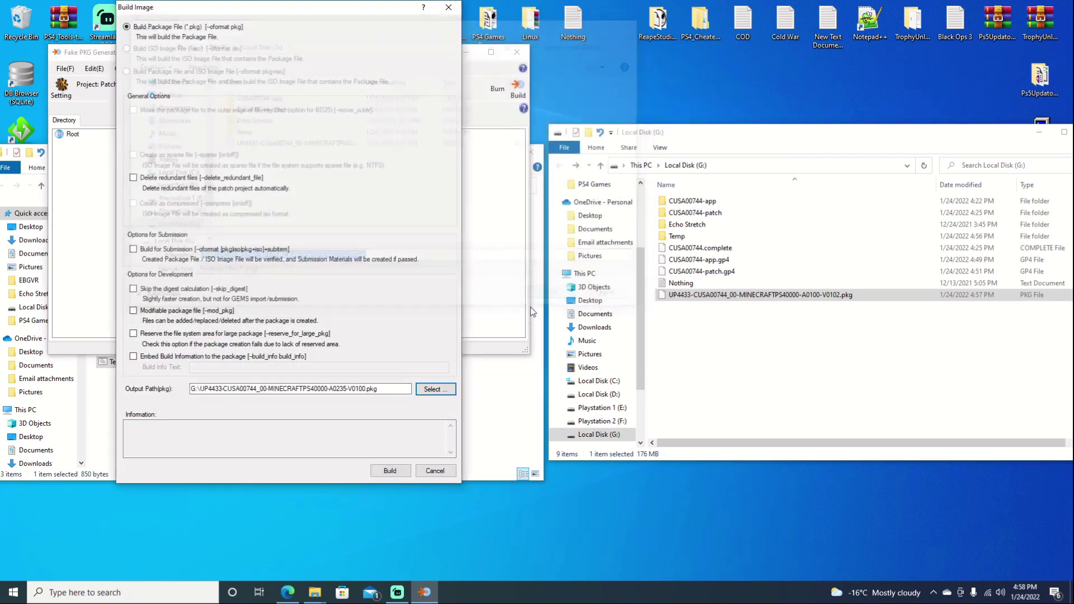
{"action": "left_click", "coordinate": [390, 471]}
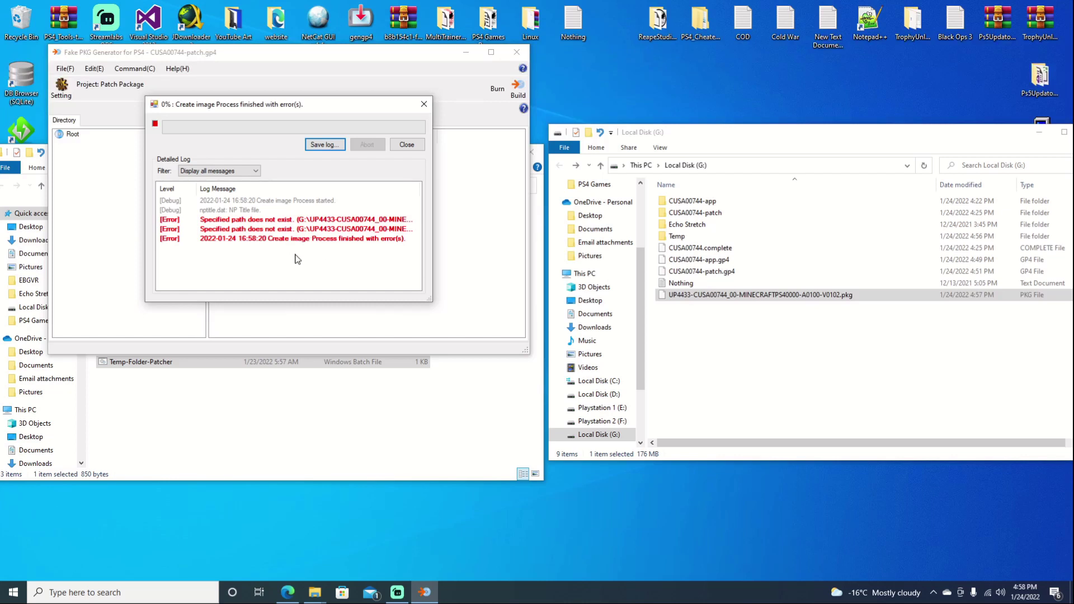
Step: Rename the app package on Local Disk (G:) to UP4433-CUSA00744_00-MINECRAFTPS40000-A0100-V0100.pkg
{"action": "right_click", "coordinate": [831, 301]}
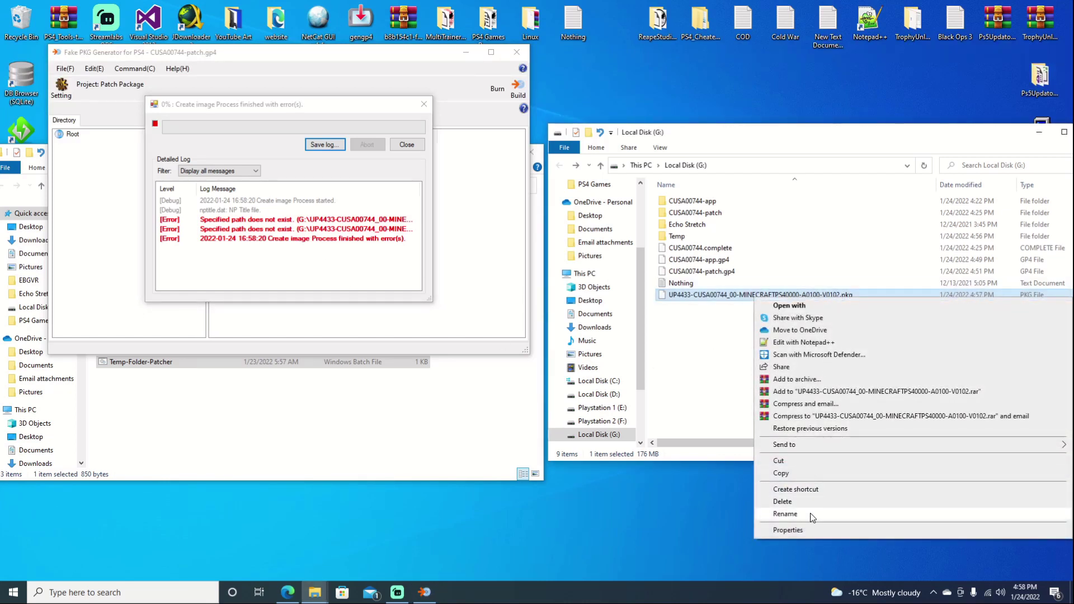
{"action": "left_click", "coordinate": [812, 518]}
{"action": "left_click", "coordinate": [839, 297]}
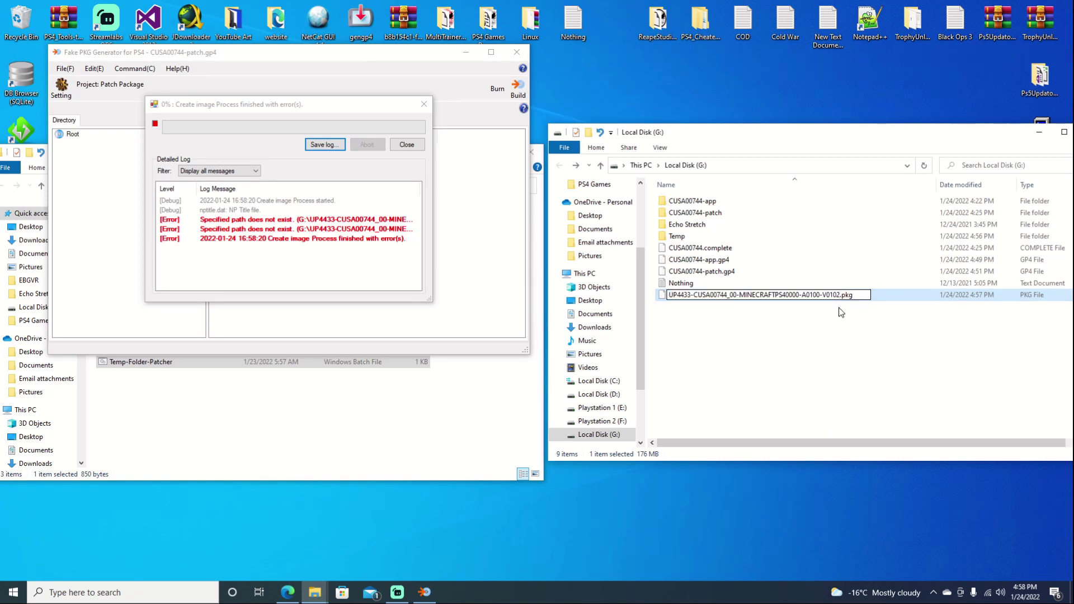
{"action": "key", "text": "BackSpace"}
{"action": "type", "text": "0"}
{"action": "left_click", "coordinate": [814, 349]}
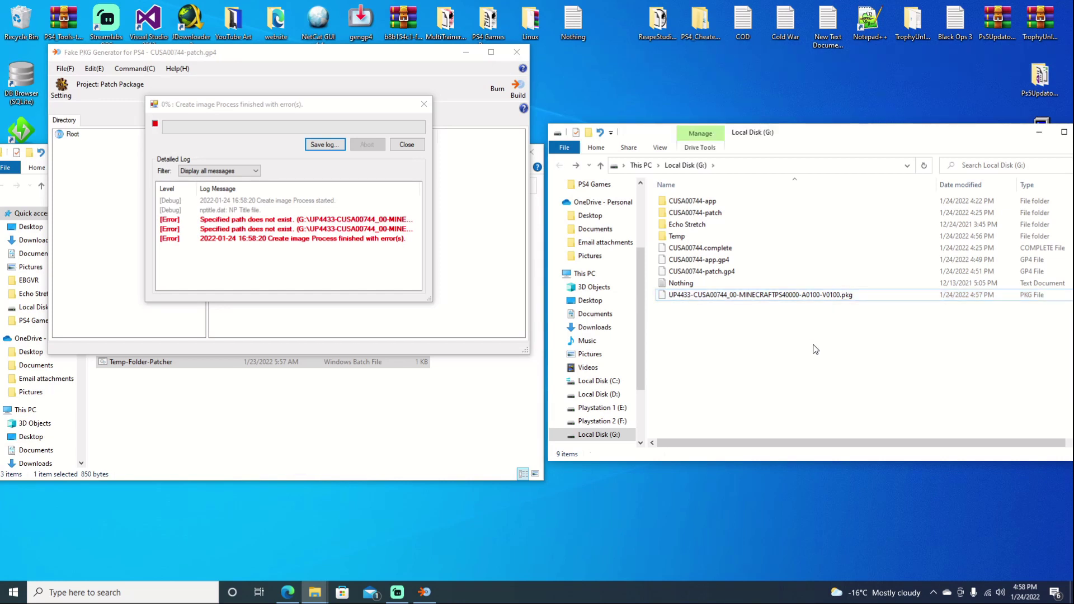
Step: Close the error log and rebuild the patch package to Local Disk (G:) as UP4433-CUSA00744_00-MINECRAFTPS40000-A0235-V0100
{"action": "left_click", "coordinate": [406, 144]}
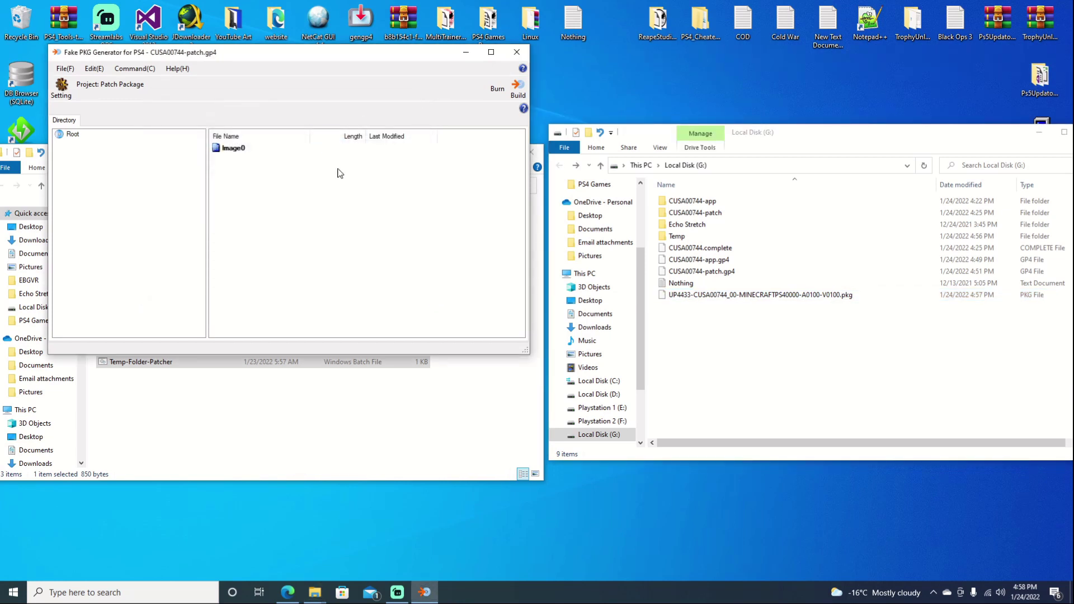
{"action": "left_click", "coordinate": [516, 96]}
{"action": "left_click", "coordinate": [434, 389]}
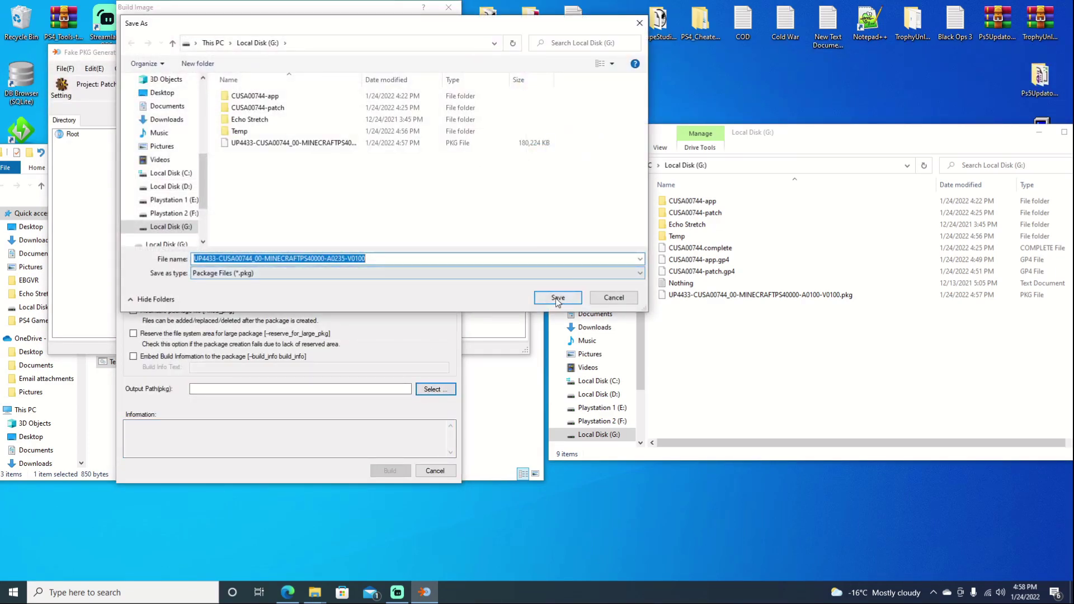
{"action": "left_click", "coordinate": [557, 299]}
{"action": "left_click", "coordinate": [395, 471]}
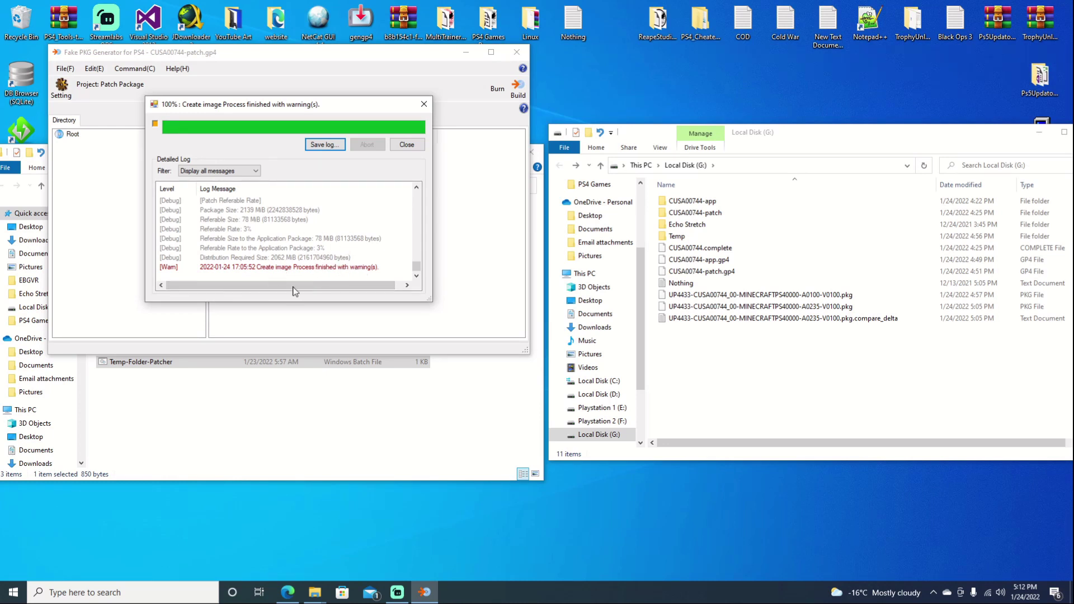
Step: Select the built A0235 patch package and the A0100 app package on Local Disk (G:) to check their file names
{"action": "left_click", "coordinate": [847, 307]}
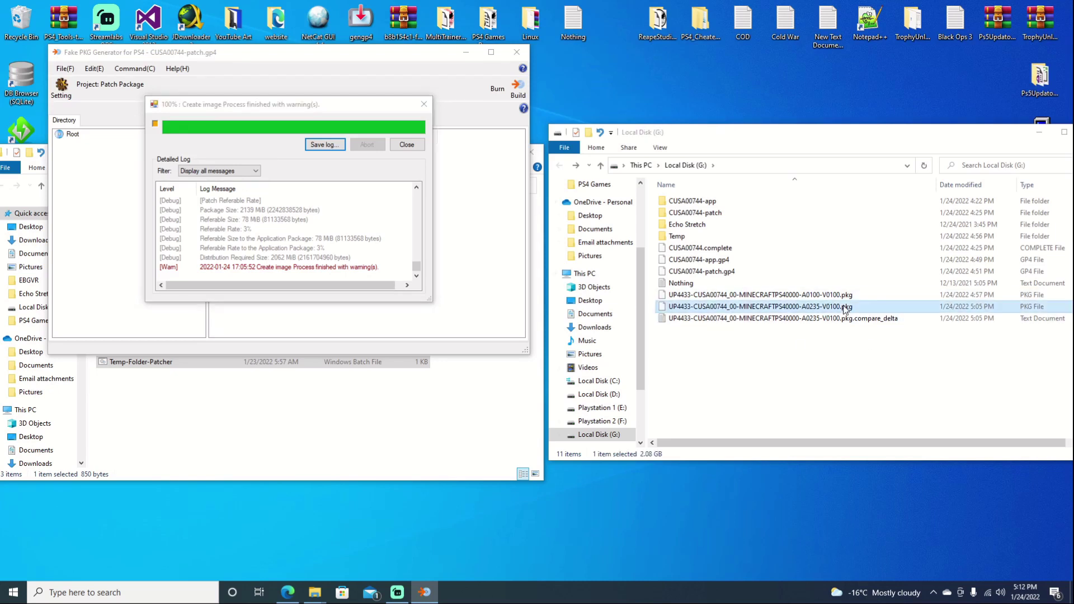
{"action": "left_click", "coordinate": [772, 295]}
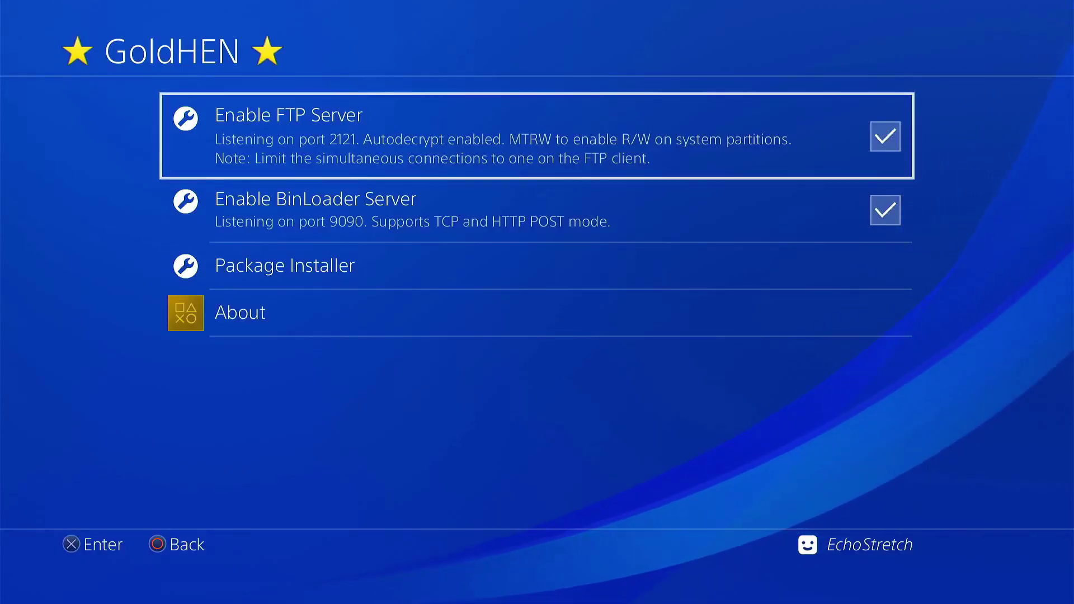
Step: Switch to the PS4 home screen and delete the installed Minecraft application
{"action": "key", "text": "Escape"}
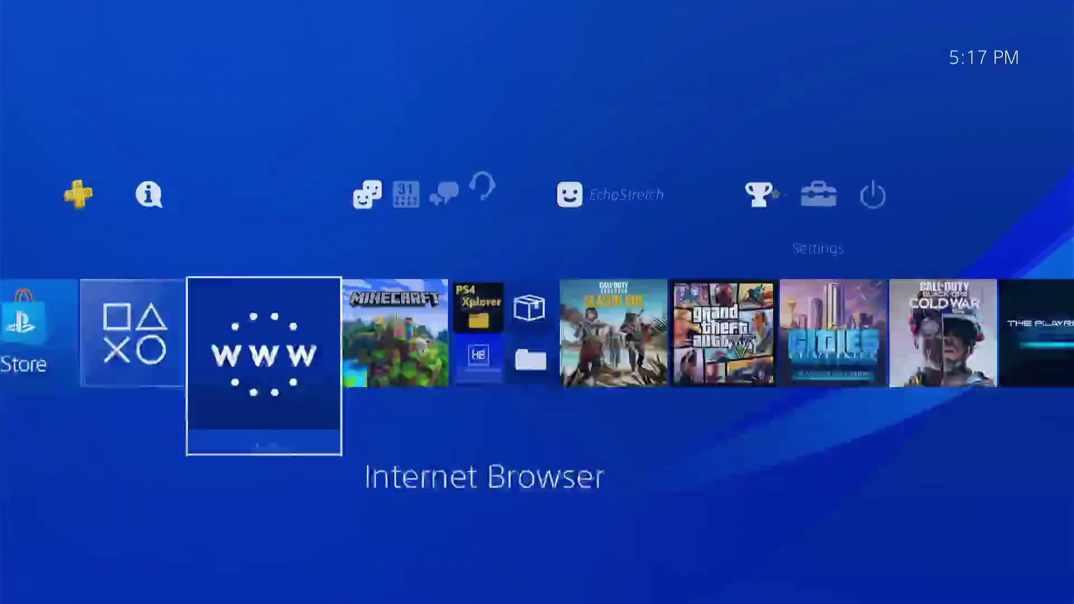
{"action": "key", "text": "Right"}
{"action": "key", "text": "Menu"}
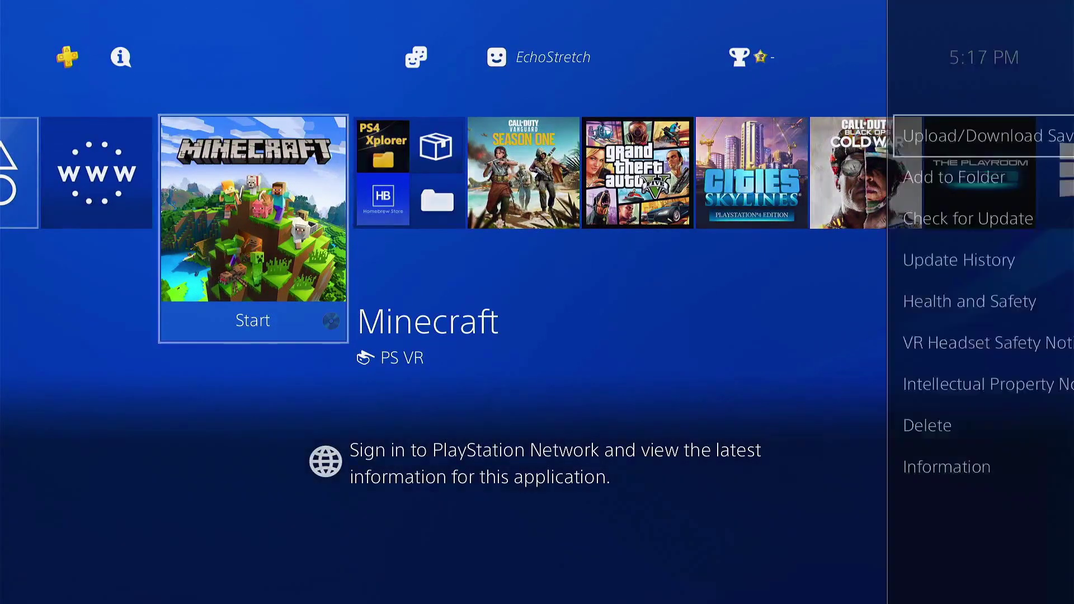
{"action": "key", "text": "Down"}
{"action": "key", "text": "Down"}
{"action": "key", "text": "Down"}
{"action": "key", "text": "Down"}
{"action": "key", "text": "Down"}
{"action": "key", "text": "Down"}
{"action": "key", "text": "Down"}
{"action": "key", "text": "Down"}
{"action": "key", "text": "Up"}
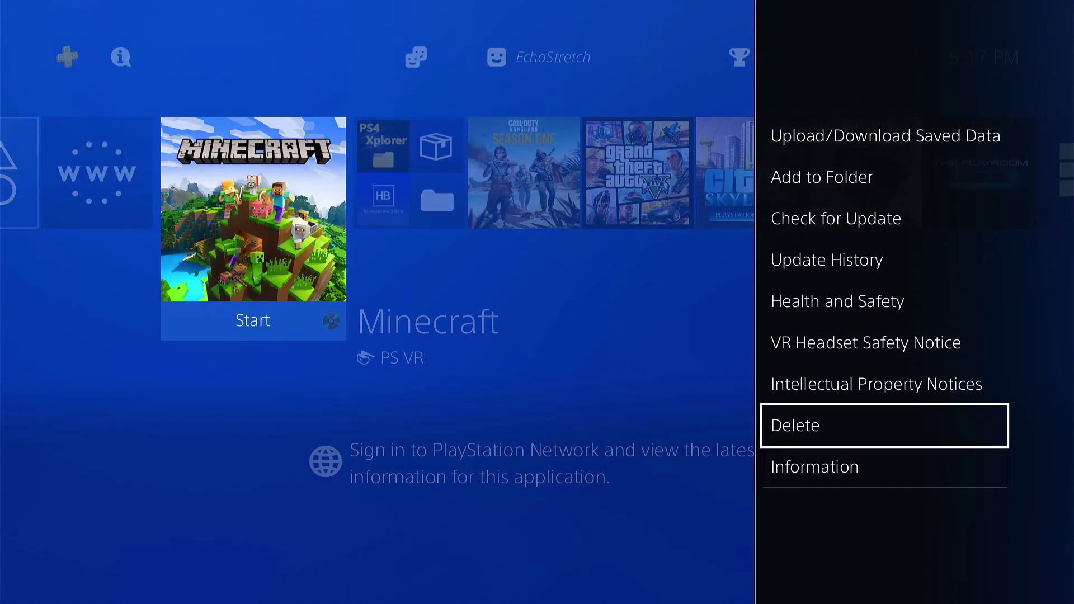
{"action": "key", "text": "Return"}
{"action": "key", "text": "Return"}
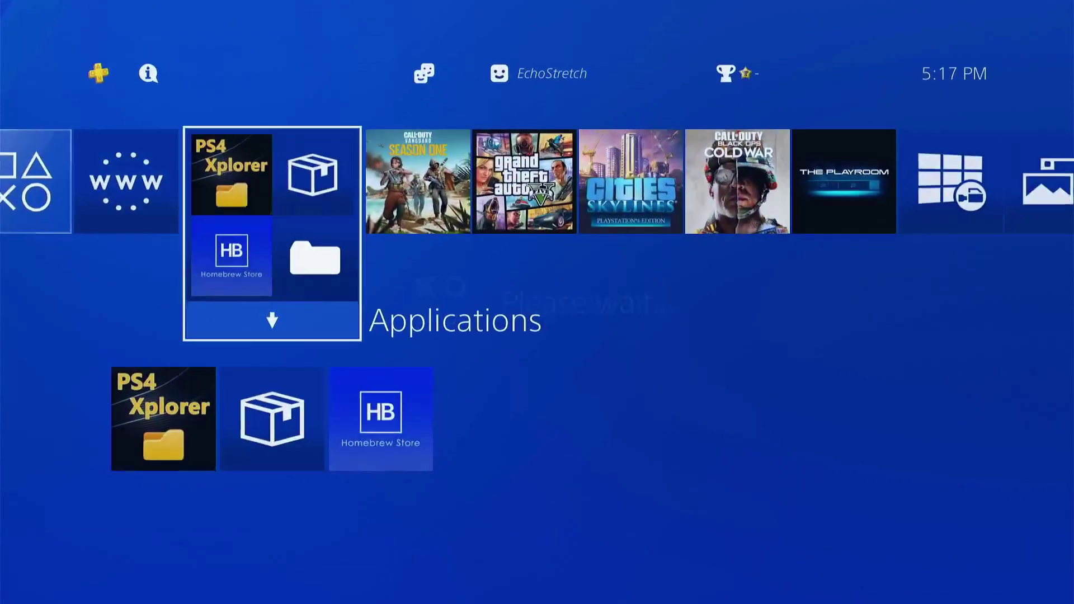
Step: Open GoldHEN's Package Installer from the PS4 settings
{"action": "key", "text": "Up"}
{"action": "key", "text": "Right"}
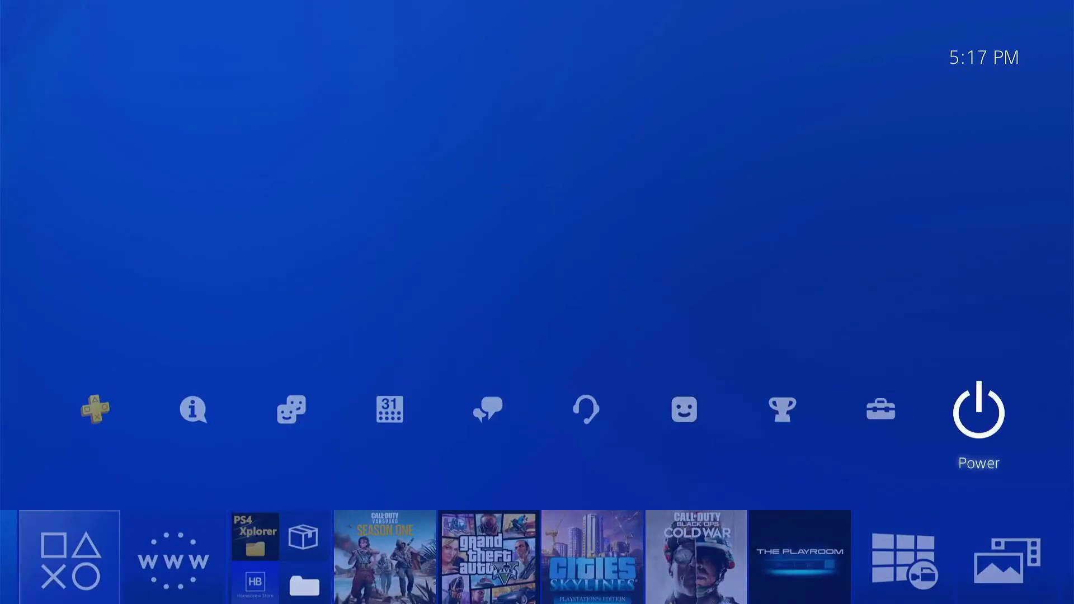
{"action": "key", "text": "Left"}
{"action": "key", "text": "Return"}
{"action": "key", "text": "Up"}
{"action": "key", "text": "Up"}
{"action": "key", "text": "Up"}
{"action": "key", "text": "Up"}
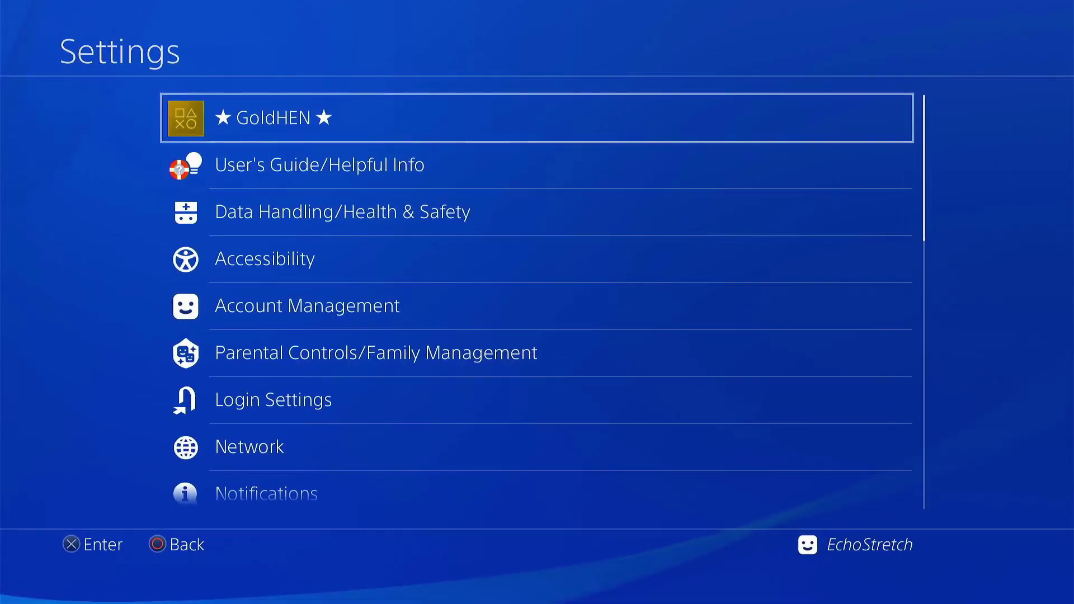
{"action": "key", "text": "Return"}
{"action": "key", "text": "Down"}
{"action": "key", "text": "Down"}
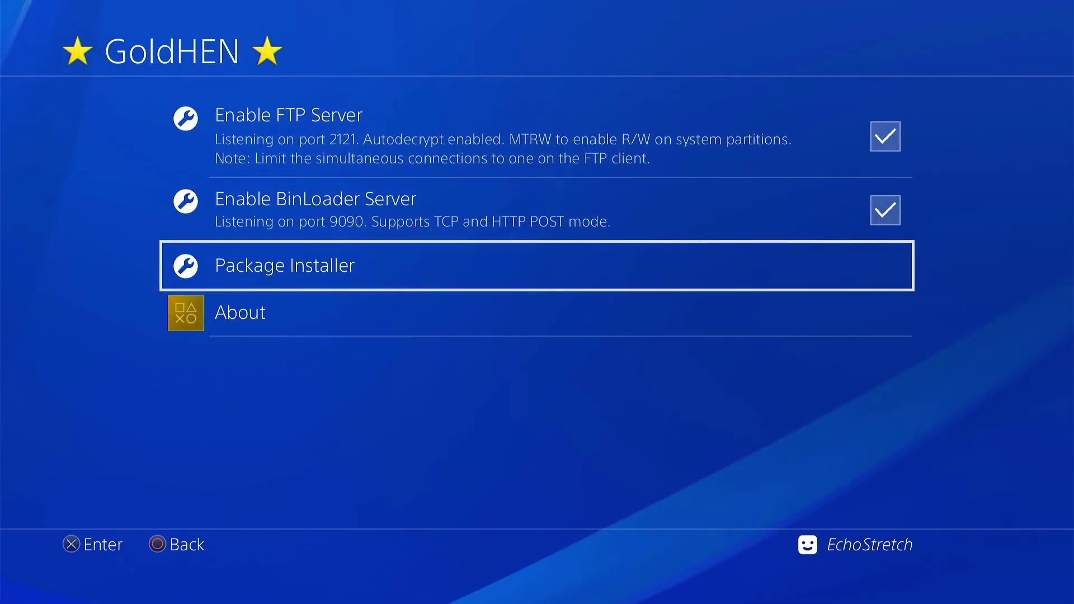
{"action": "key", "text": "Return"}
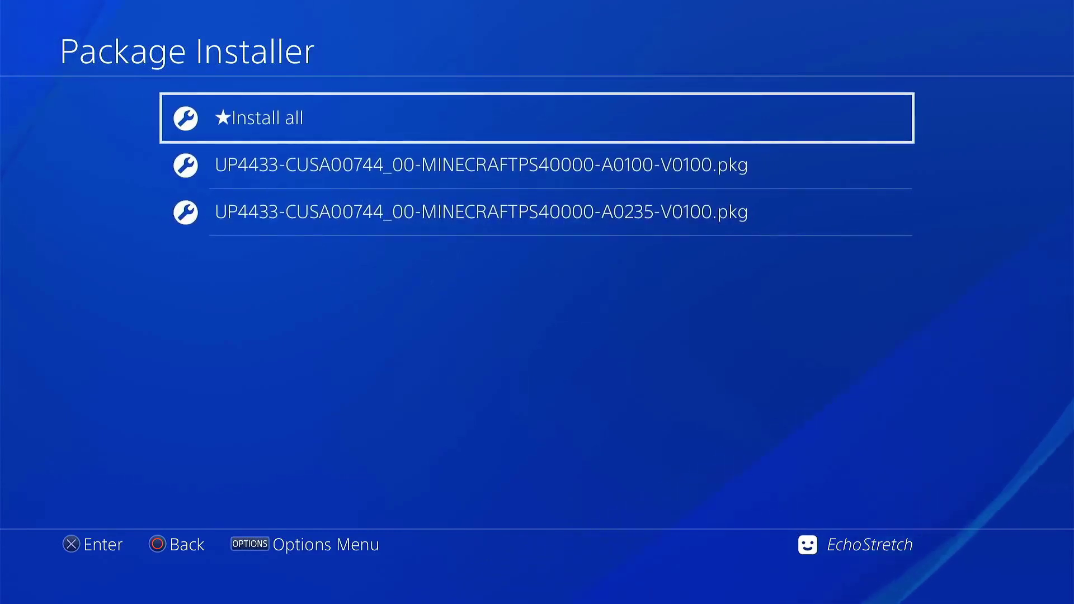
Step: Install all listed packages, the Minecraft A0100-V0100 app and the A0235-V0100 patch
{"action": "key", "text": "Down"}
{"action": "key", "text": "Up"}
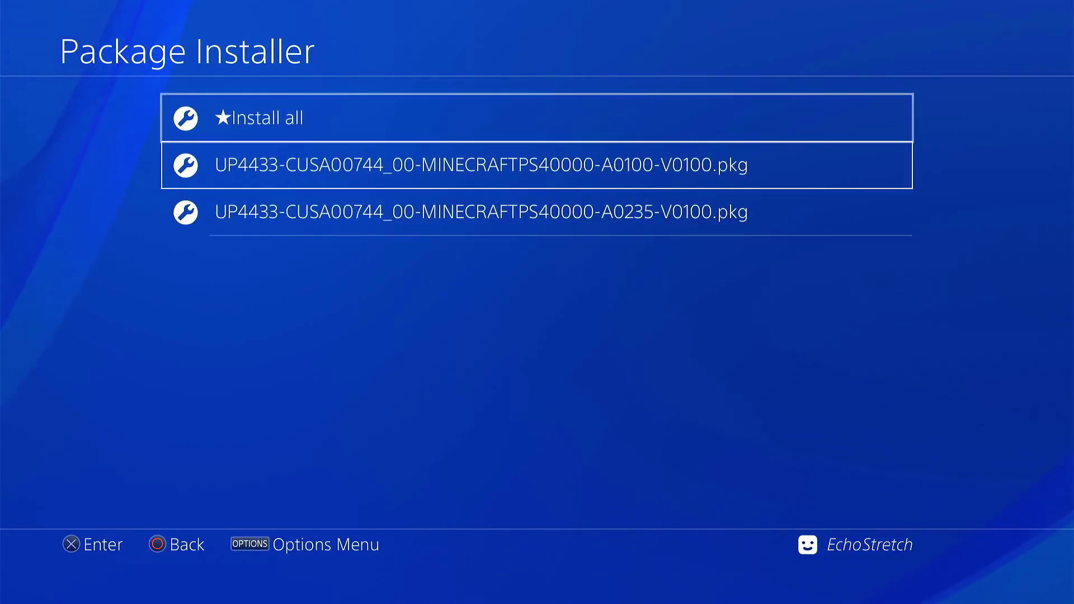
{"action": "key", "text": "Down"}
{"action": "key", "text": "Up"}
{"action": "key", "text": "Return"}
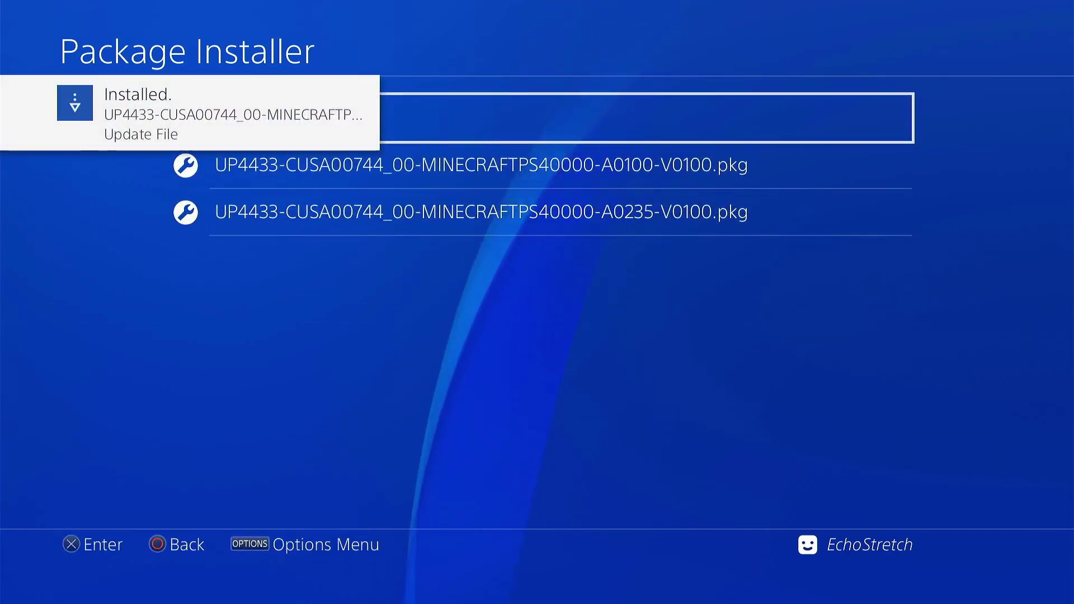
Step: Return to the home screen and view Minecraft's application information to check its installed version
{"action": "key", "text": "Escape"}
{"action": "key", "text": "Escape"}
{"action": "key", "text": "Escape"}
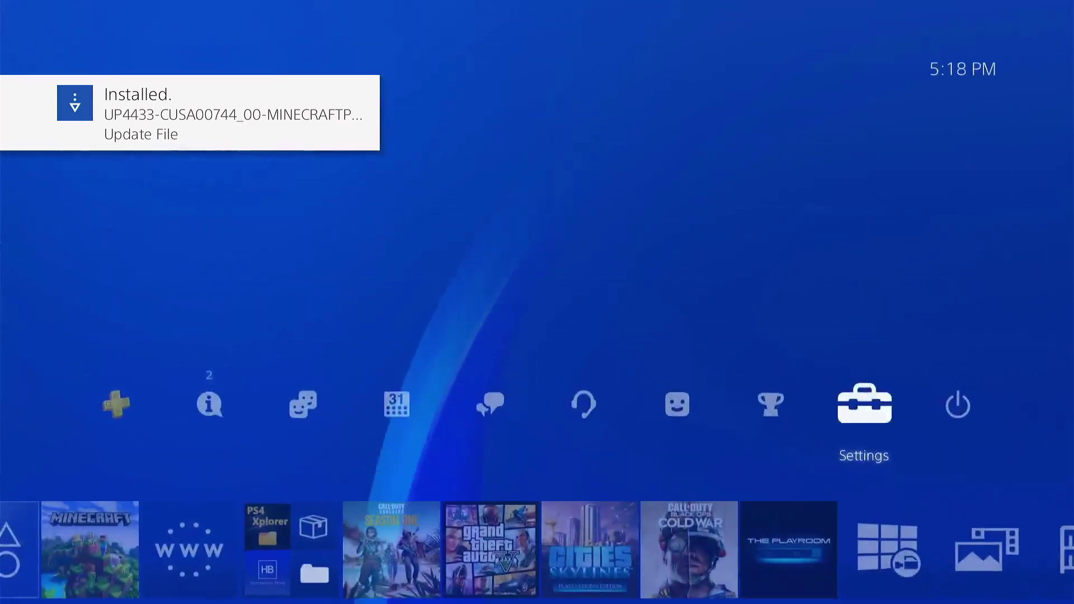
{"action": "key", "text": "Down"}
{"action": "key", "text": "Left"}
{"action": "key", "text": "Left"}
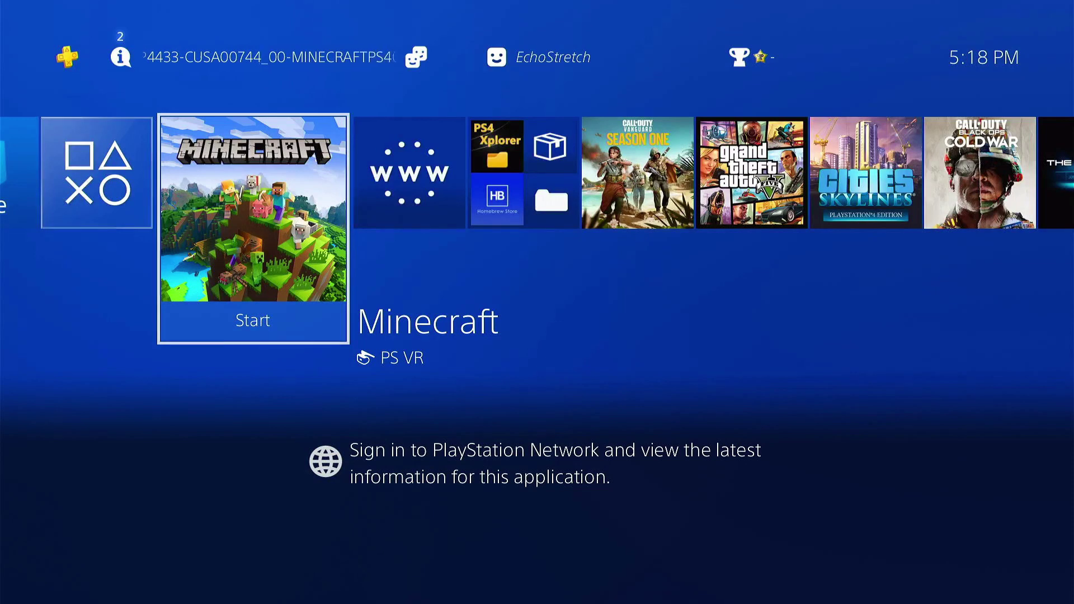
{"action": "key", "text": "Menu"}
{"action": "key", "text": "Down"}
{"action": "key", "text": "Down"}
{"action": "key", "text": "Down"}
{"action": "key", "text": "Down"}
{"action": "key", "text": "Down"}
{"action": "key", "text": "Down"}
{"action": "key", "text": "Down"}
{"action": "key", "text": "Down"}
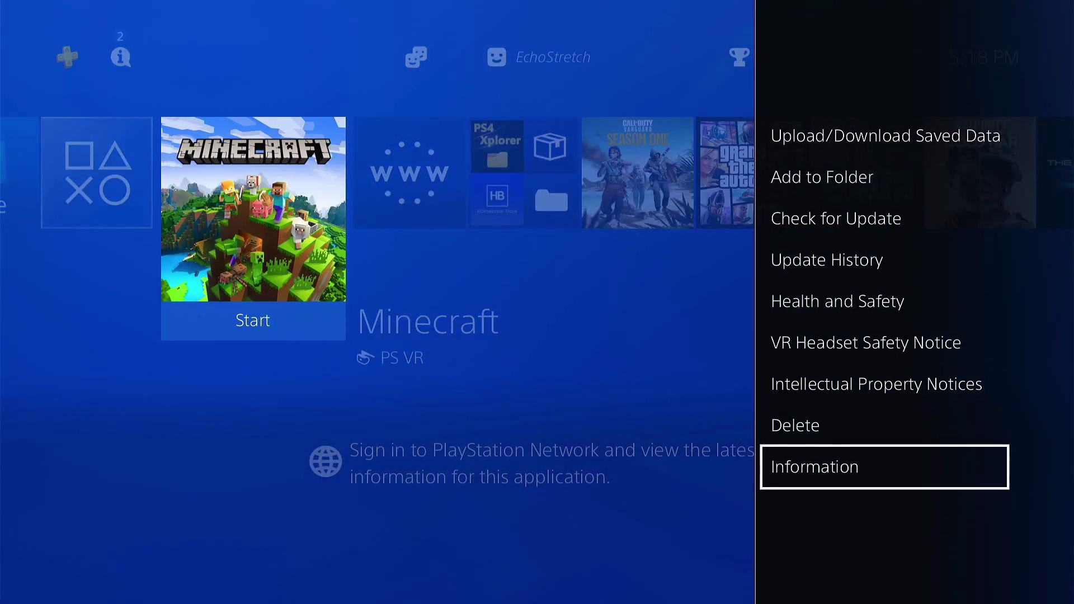
{"action": "key", "text": "Return"}
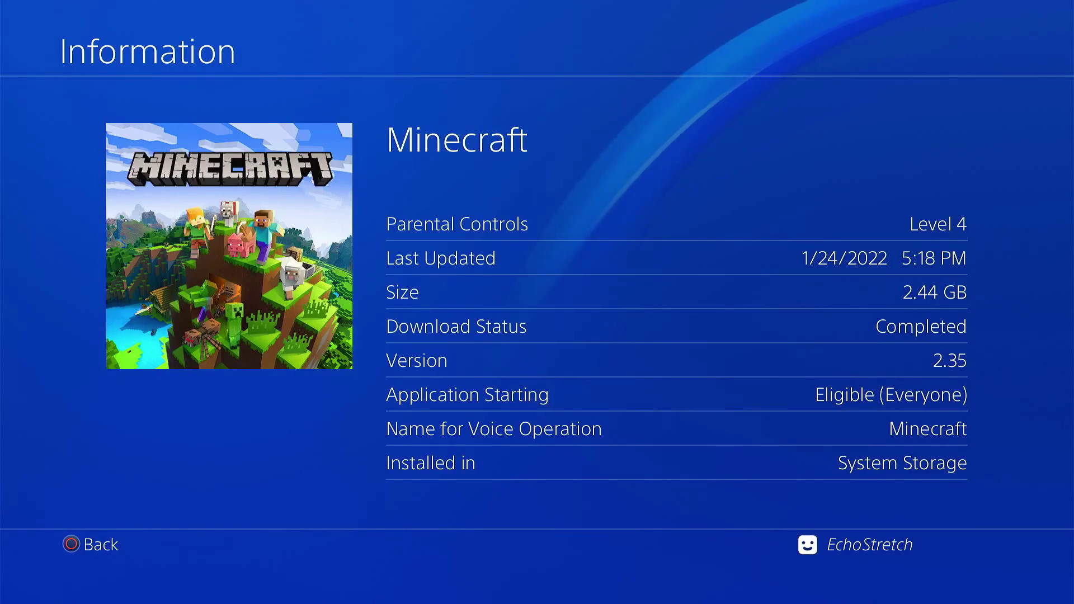
Step: Close the information page and start Minecraft
{"action": "key", "text": "Escape"}
{"action": "key", "text": "Return"}
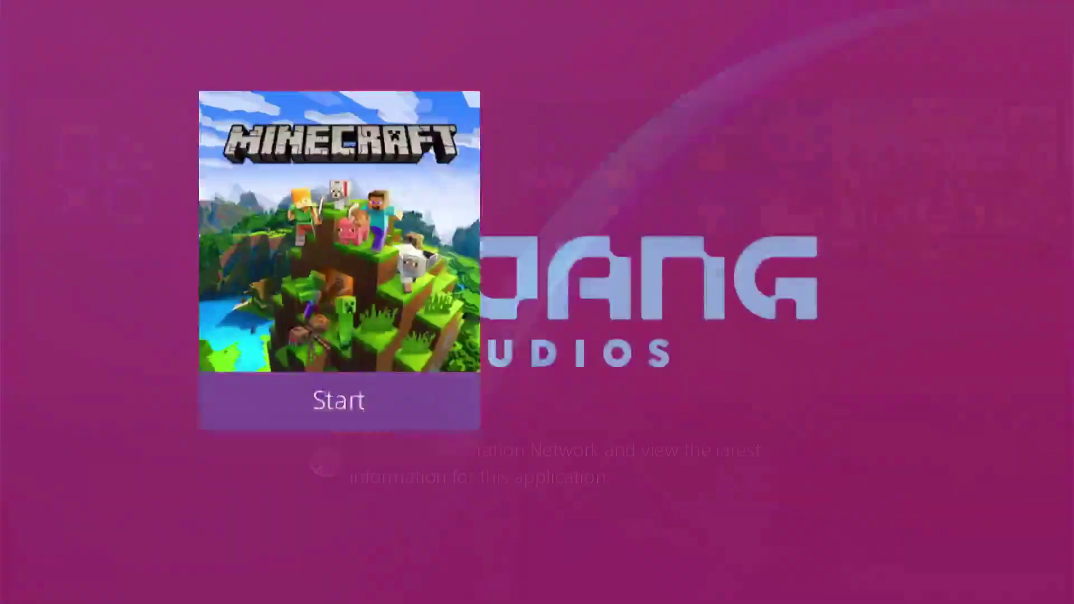